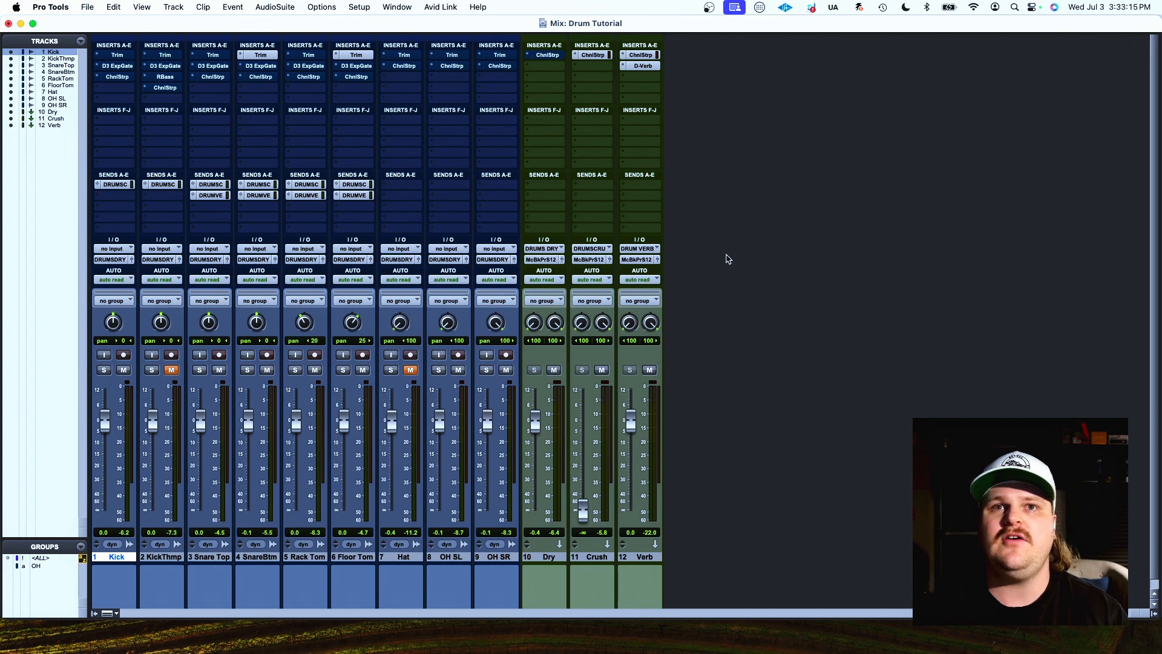
Step: Solo the Kick track and start playback of the session
key("space")
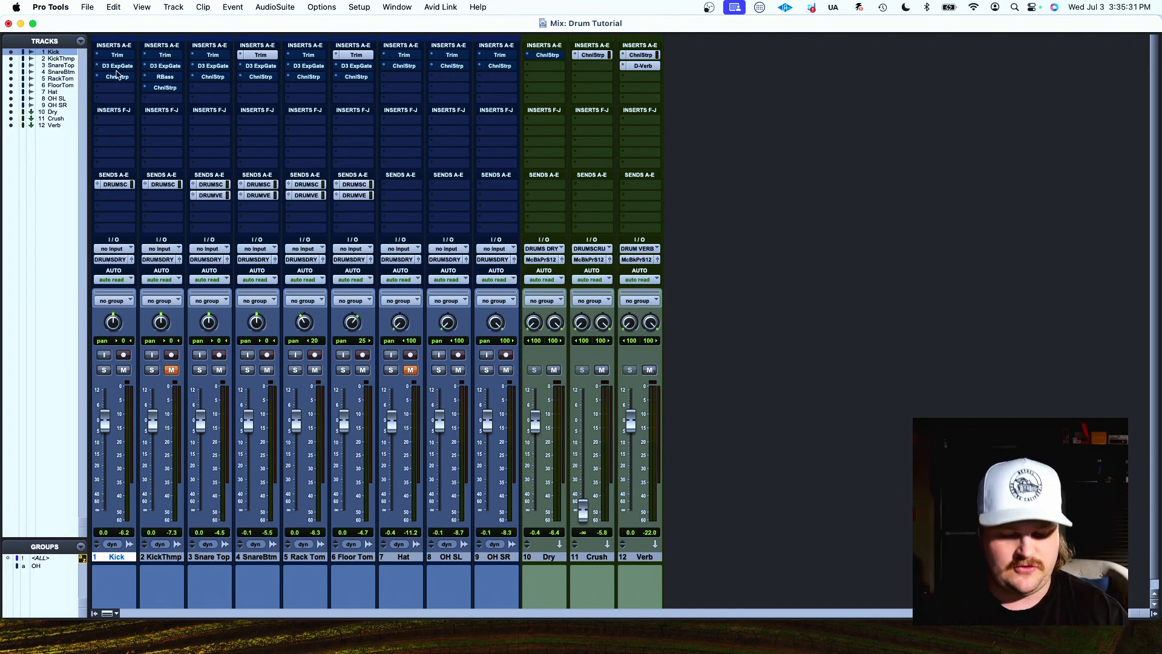
key("shift+s")
key("space")
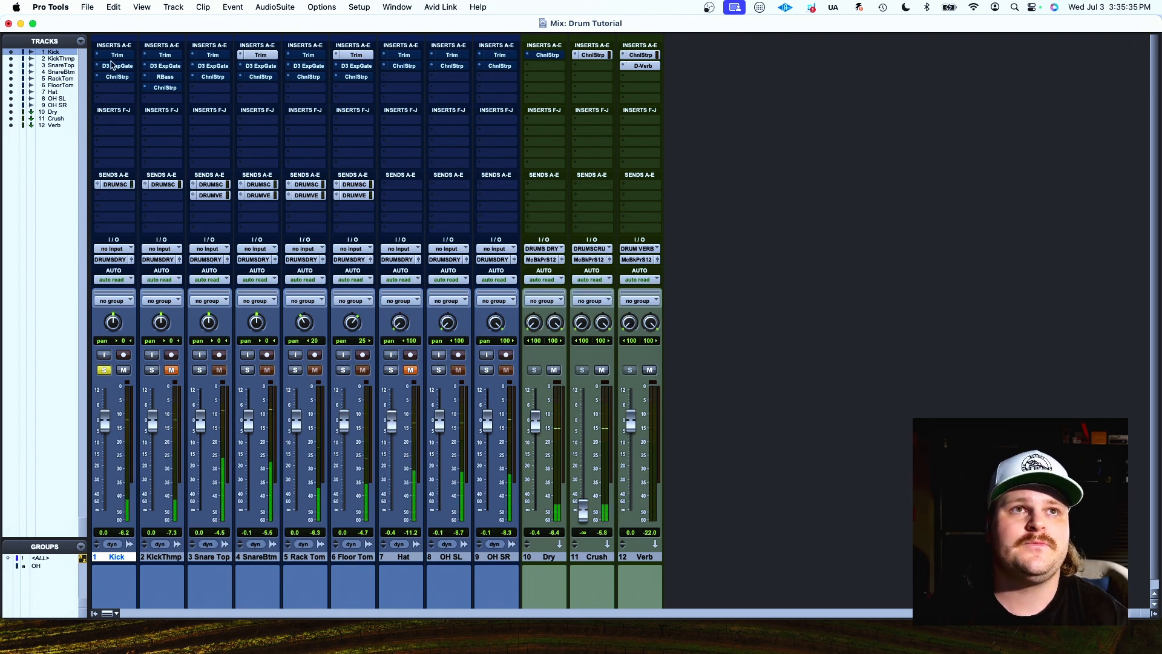
Step: Enable the Kick's Dyn3 Expander/Gate with a -43.6 dB range and -28.4 dB threshold, and switch off its look ahead
left_click(117, 65, "super")
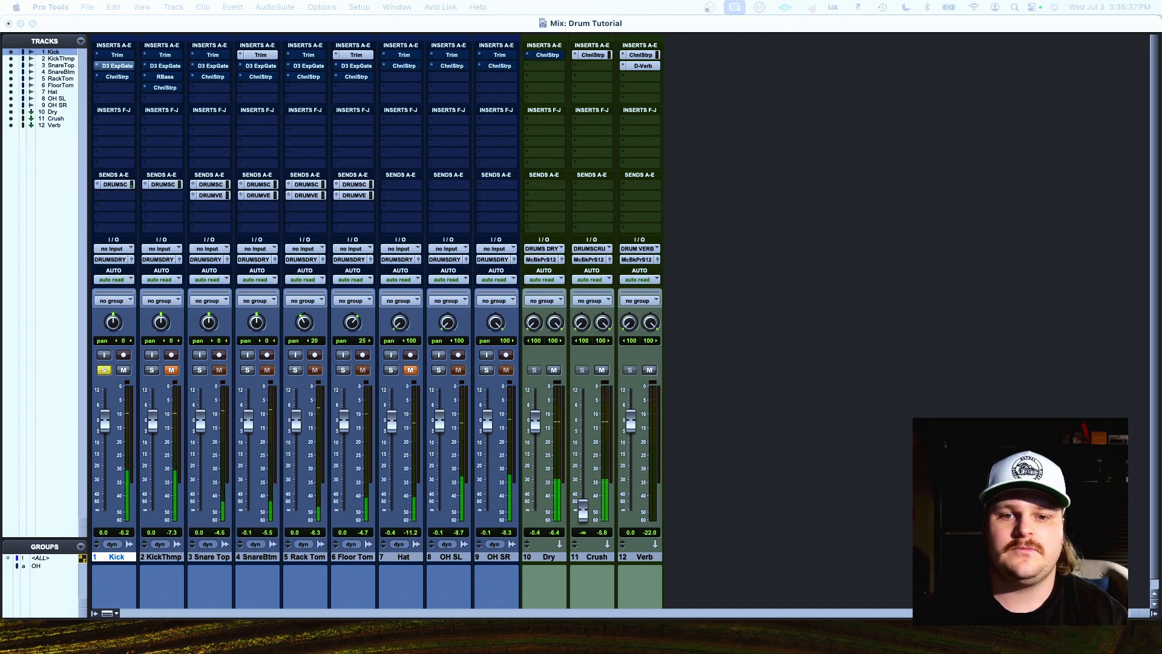
left_click_drag(773, 653, 245, 199)
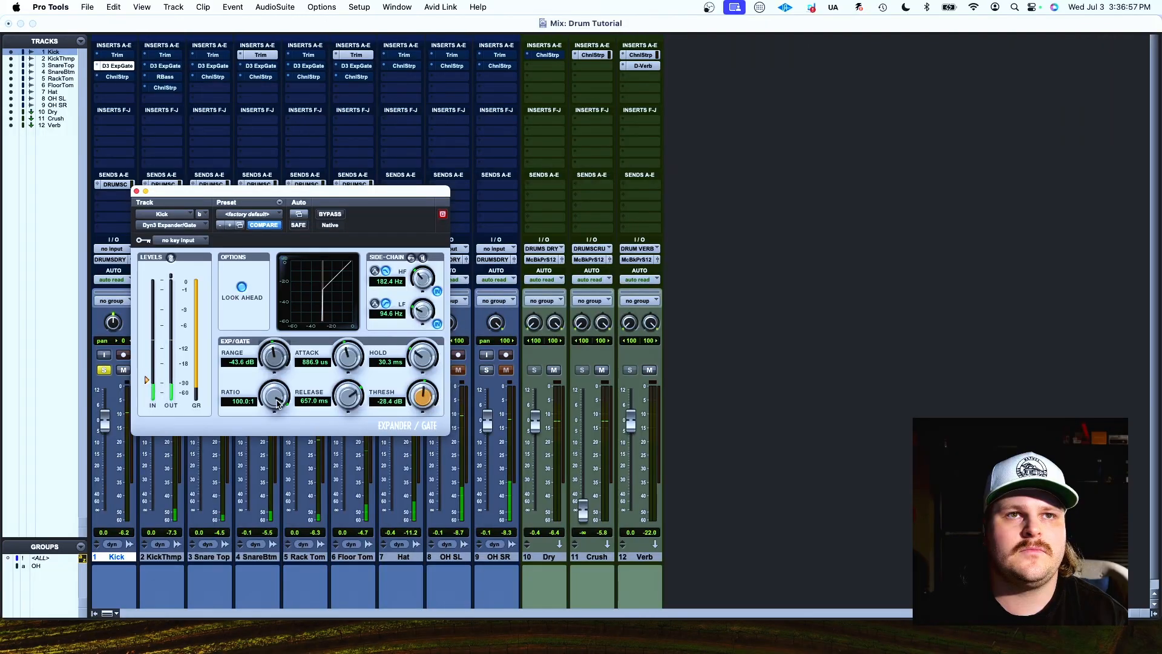
left_click(242, 288)
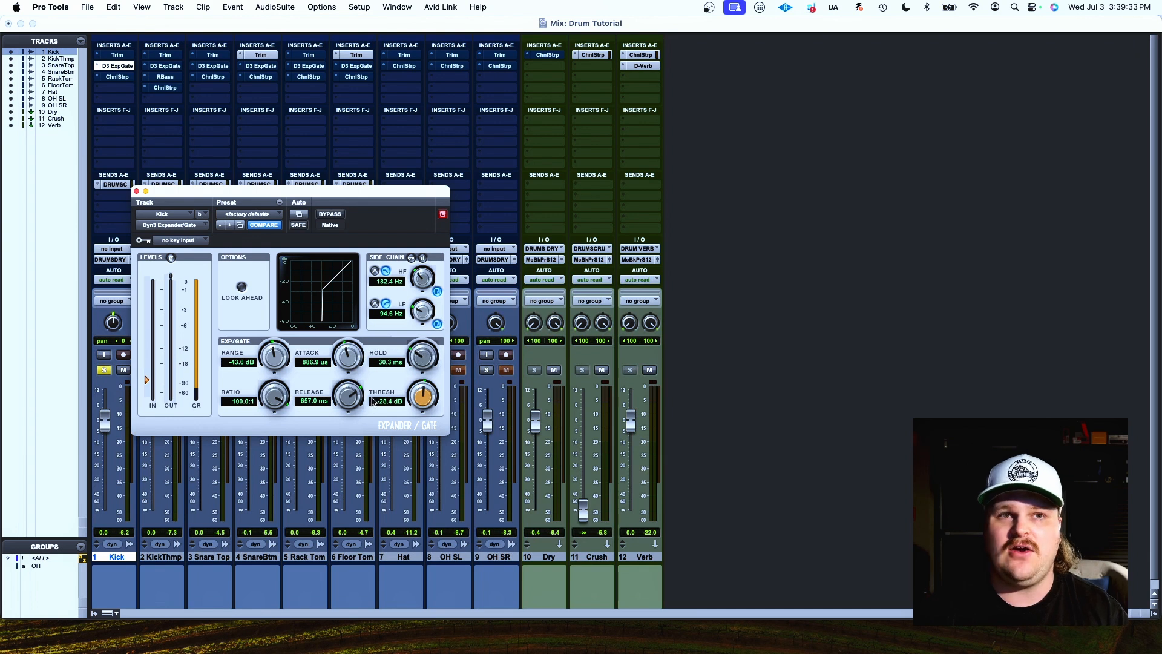
left_click(136, 192)
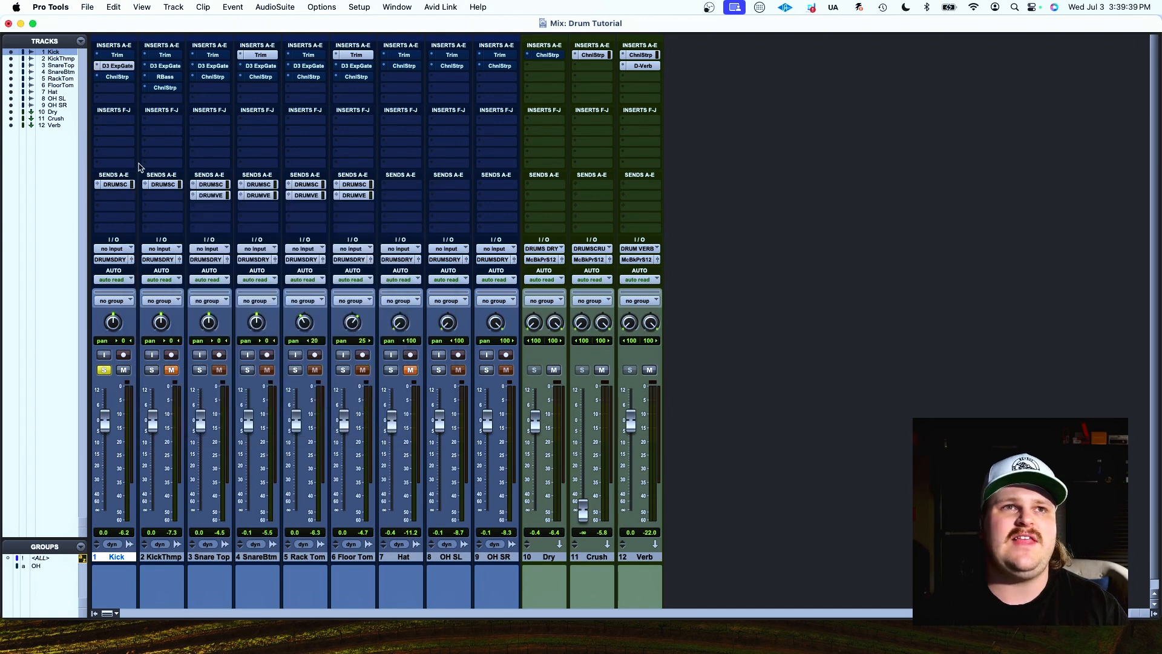
Step: Enable the Kick's Channel Strip with a 20 Hz high-pass filter and a low-band boost of about 7.7 dB around 53.4 Hz
left_click(129, 77)
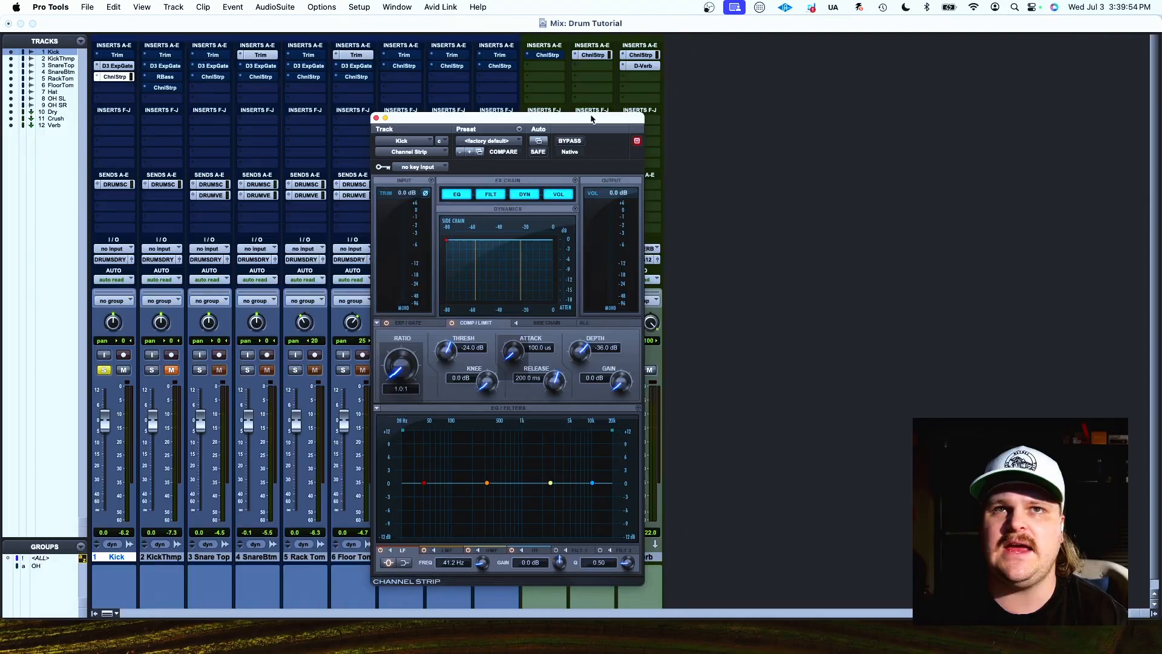
left_click_drag(588, 117, 529, 93)
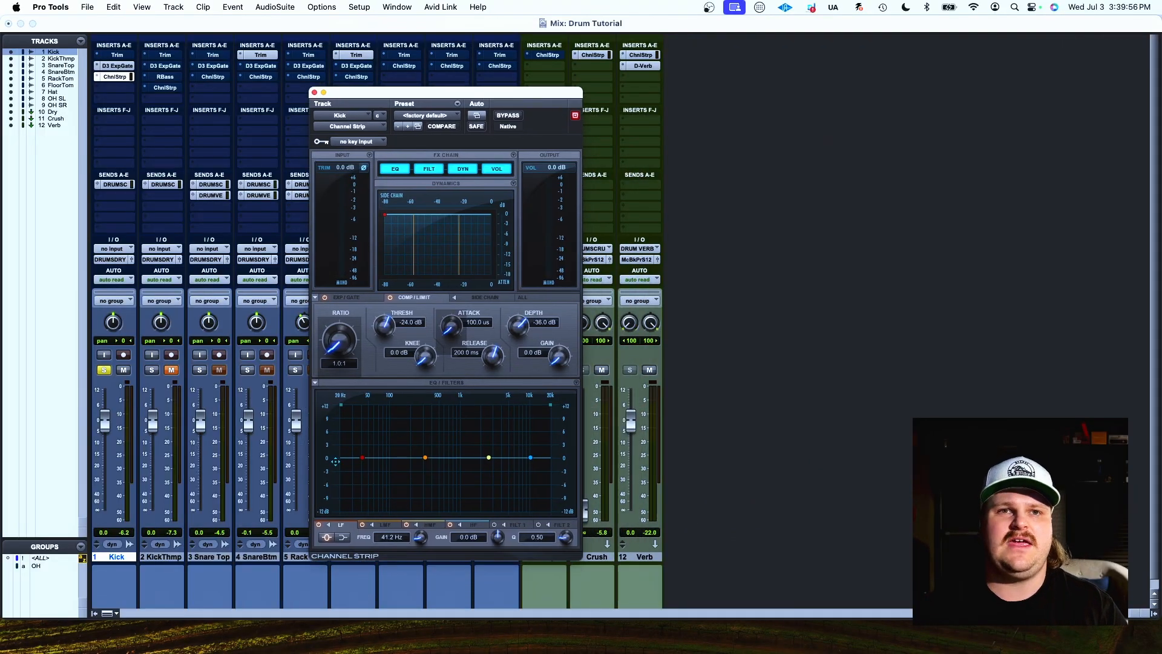
mouse_move(341, 404)
left_mouse_down()
mouse_move(361, 404)
mouse_move(341, 405)
left_mouse_up()
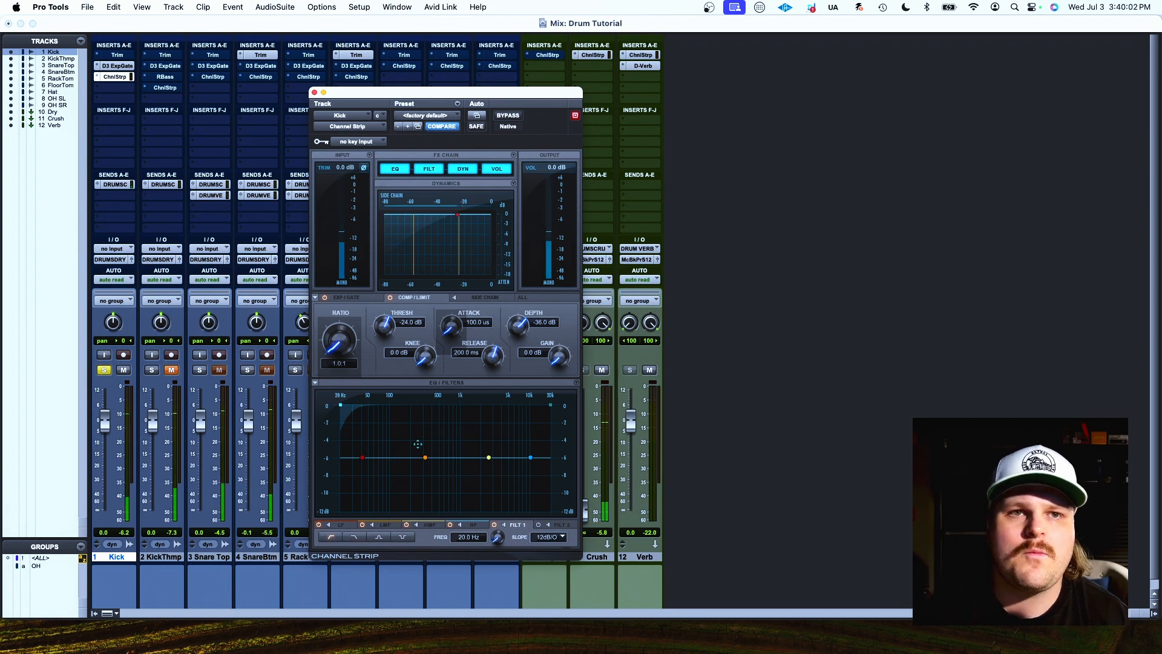
left_click_drag(363, 457, 369, 422)
left_click_drag(565, 537, 476, 471)
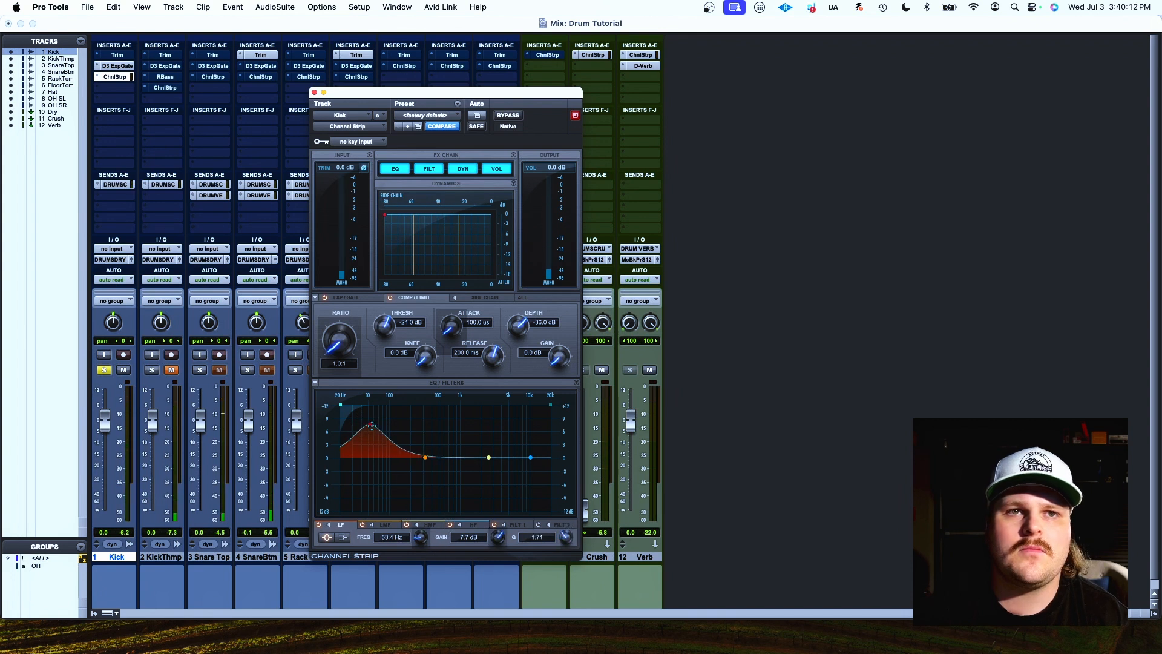
Step: Cut the Kick's low-mid EQ band by 7.0 dB at 230.1 Hz with a Q of 1.90
left_click_drag(372, 426, 413, 432)
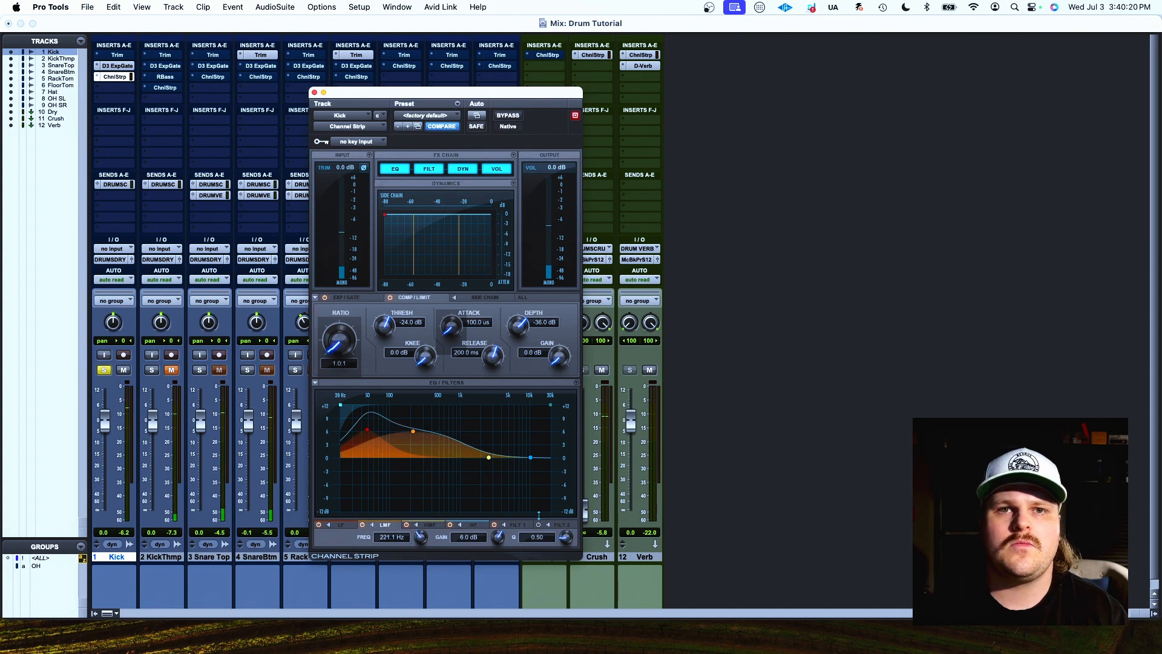
left_click_drag(567, 543, 568, 520)
left_click_drag(413, 432, 411, 488)
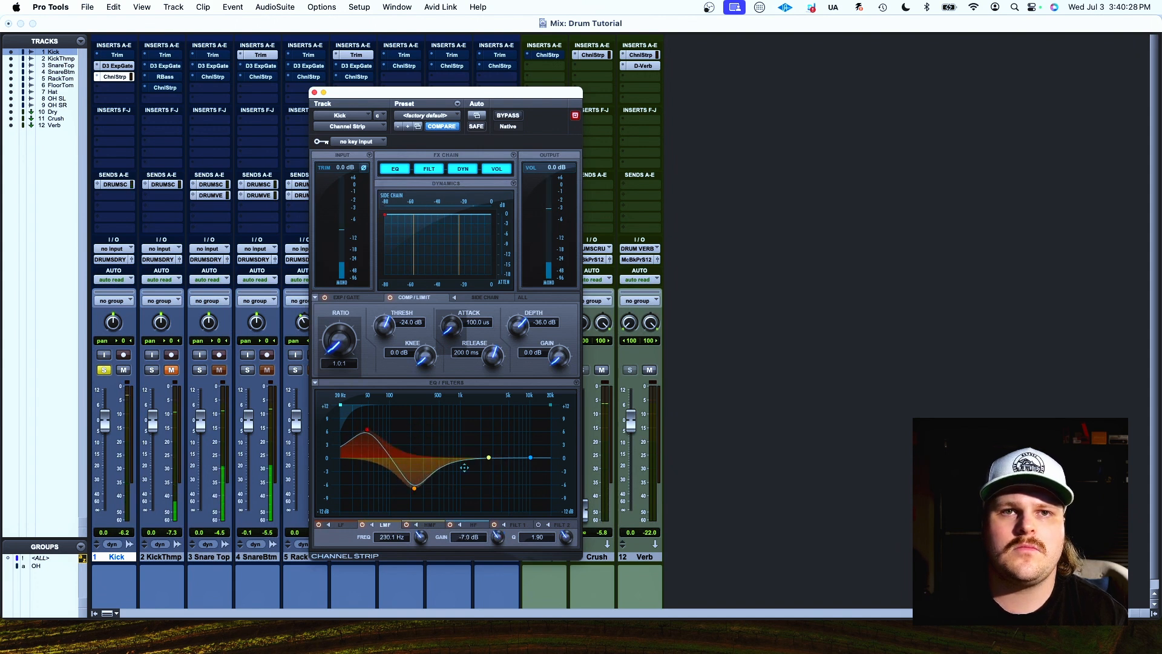
Step: Shape the Kick's upper EQ with a slight high-mid cut, a 3.6 dB boost at 9.1 kHz (Q 2.33) and a low-pass filter
left_click_drag(489, 458, 484, 448)
left_click_drag(566, 536, 523, 452)
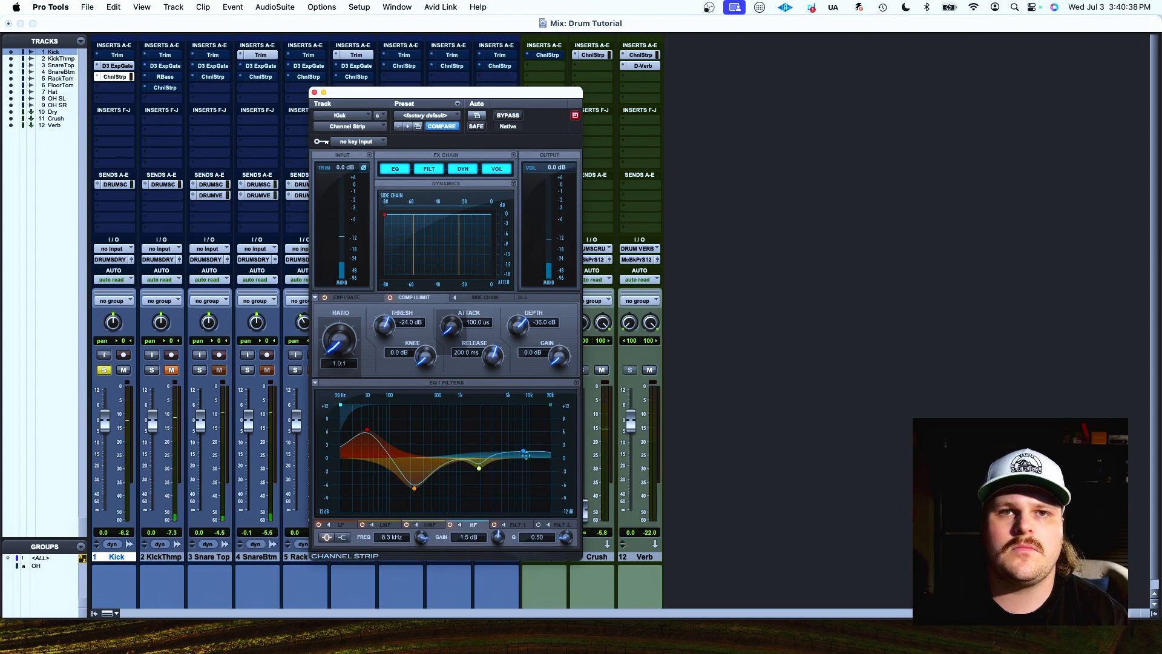
left_click_drag(522, 451, 524, 429)
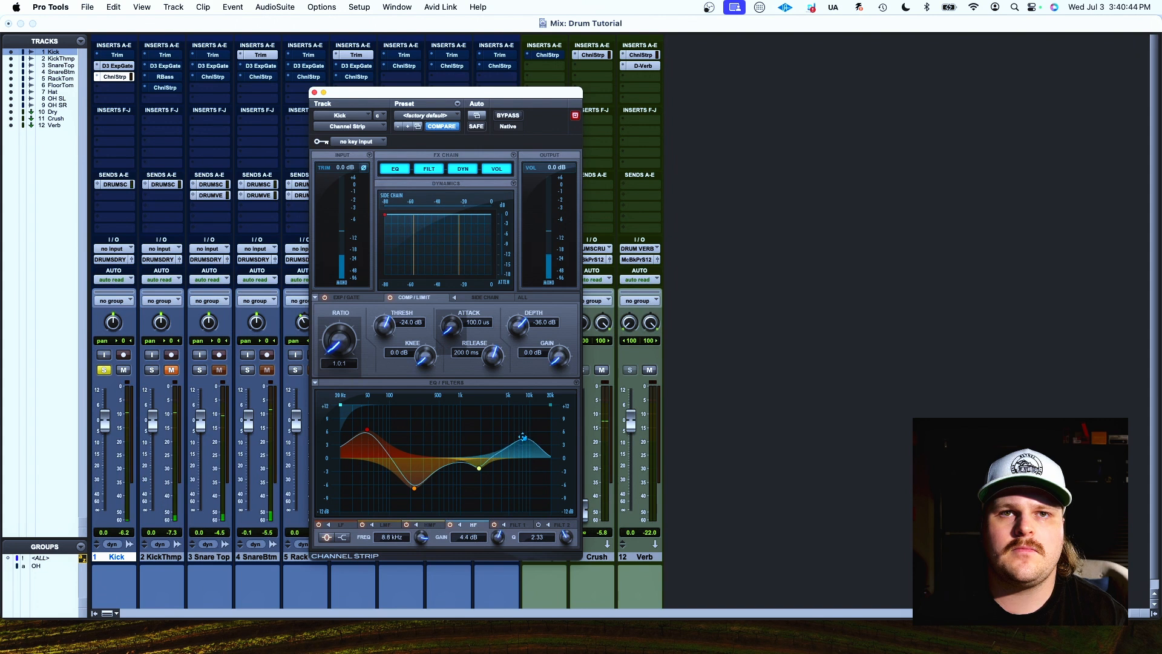
left_click_drag(551, 405, 537, 405)
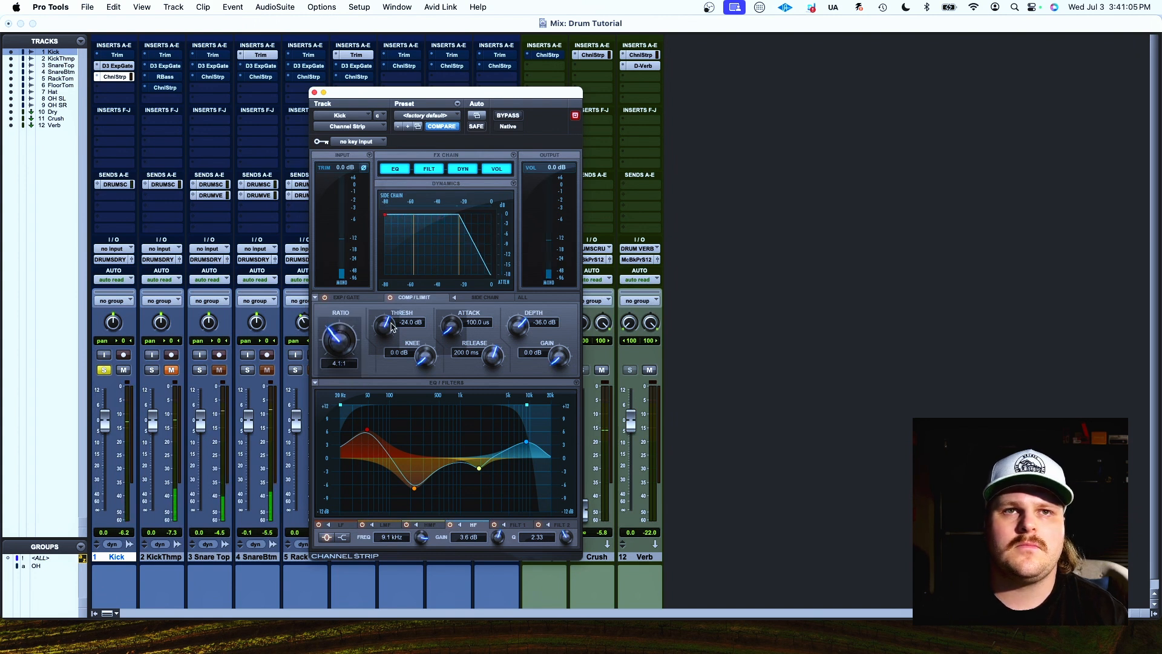
Step: Set the Kick's compressor to 4.1:1 ratio, -27.2 dB threshold, 6.9 dB knee, 30.2 ms attack, 107.4 ms release and depth off
left_click_drag(427, 352, 428, 337)
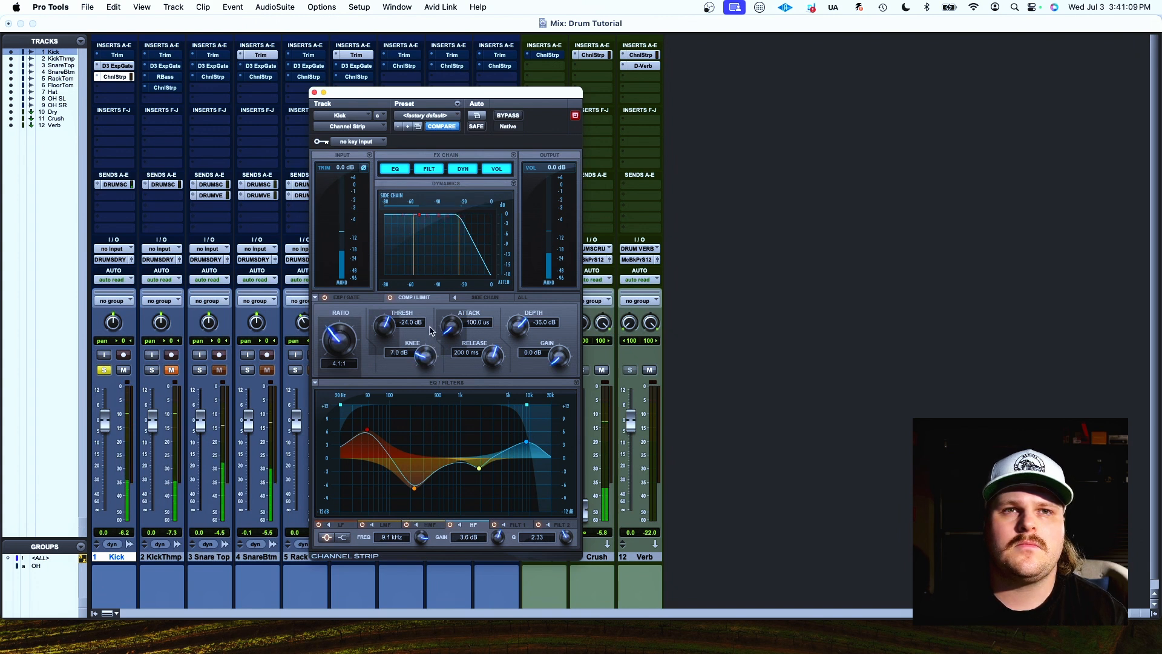
left_click_drag(387, 329, 386, 332)
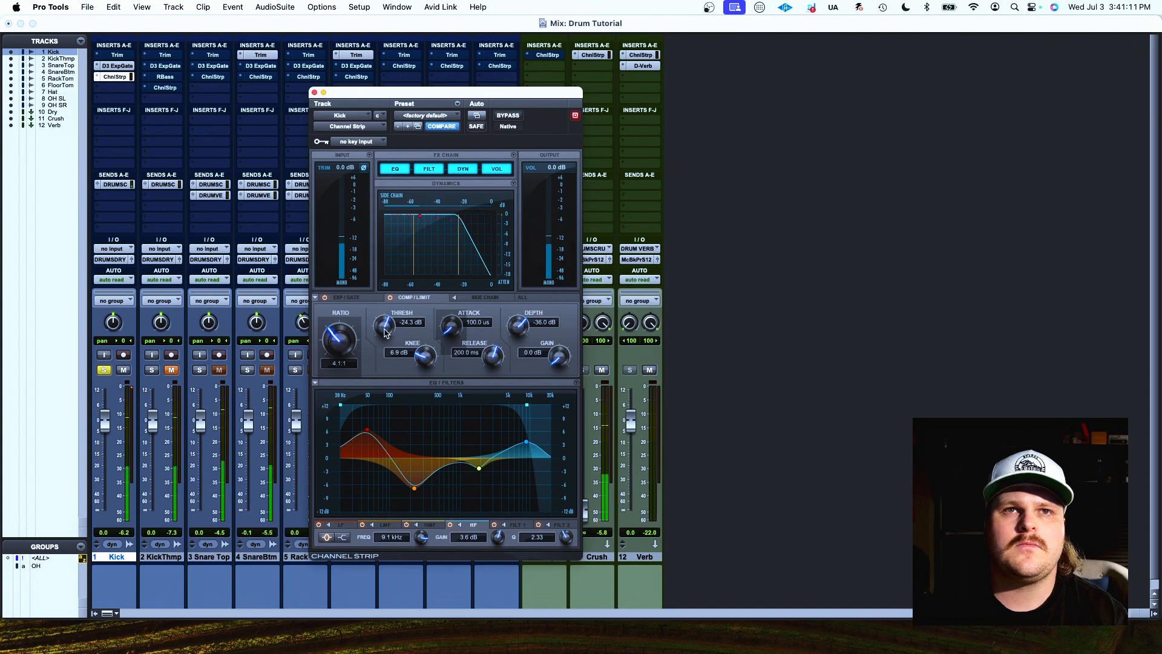
left_click_drag(460, 330, 462, 283)
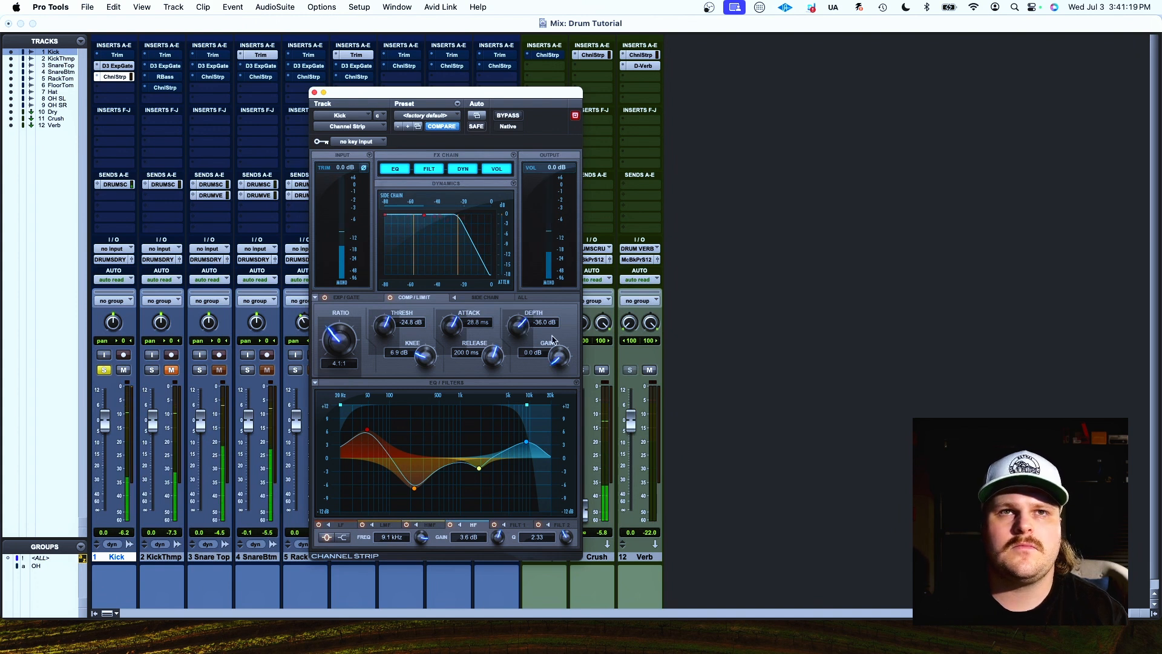
left_click_drag(532, 332, 519, 379)
left_click_drag(519, 331, 521, 357)
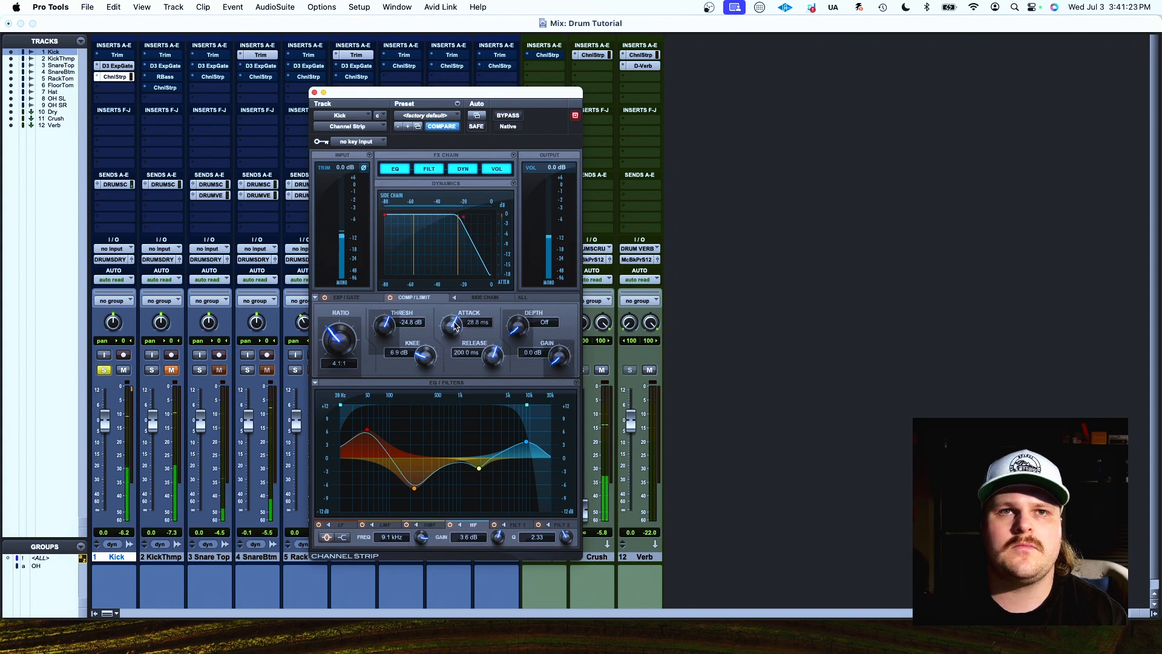
scroll(456, 326, "up", 1)
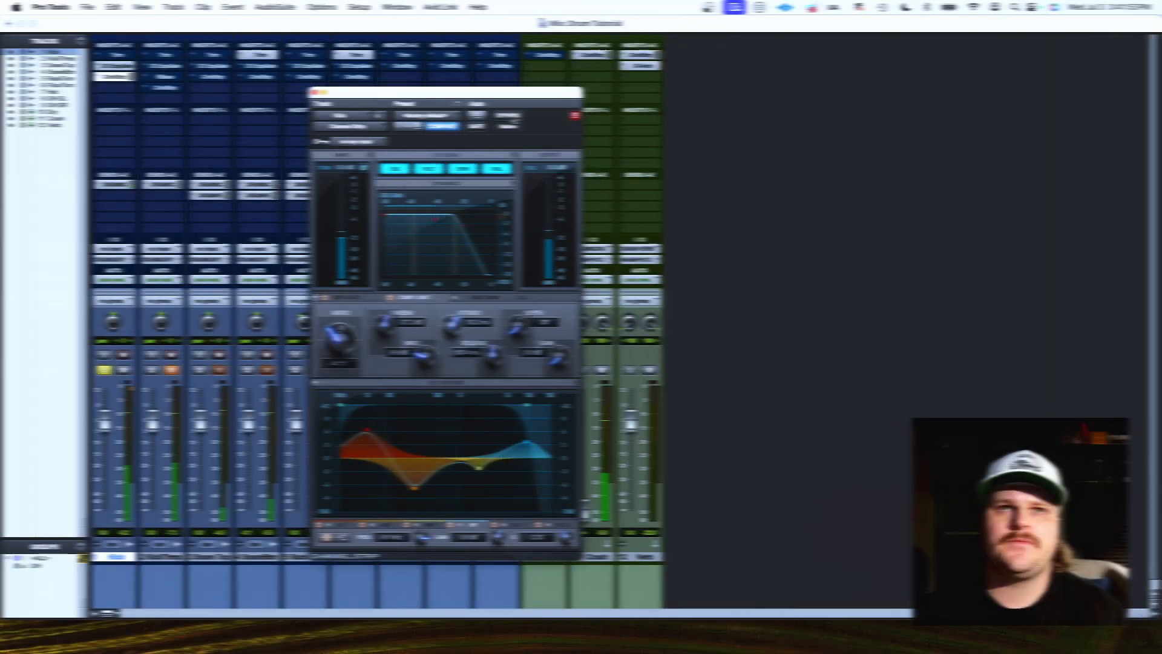
Step: Compare the Kick with its Channel Strip bypassed and active, and close the plug-in
left_click(508, 115)
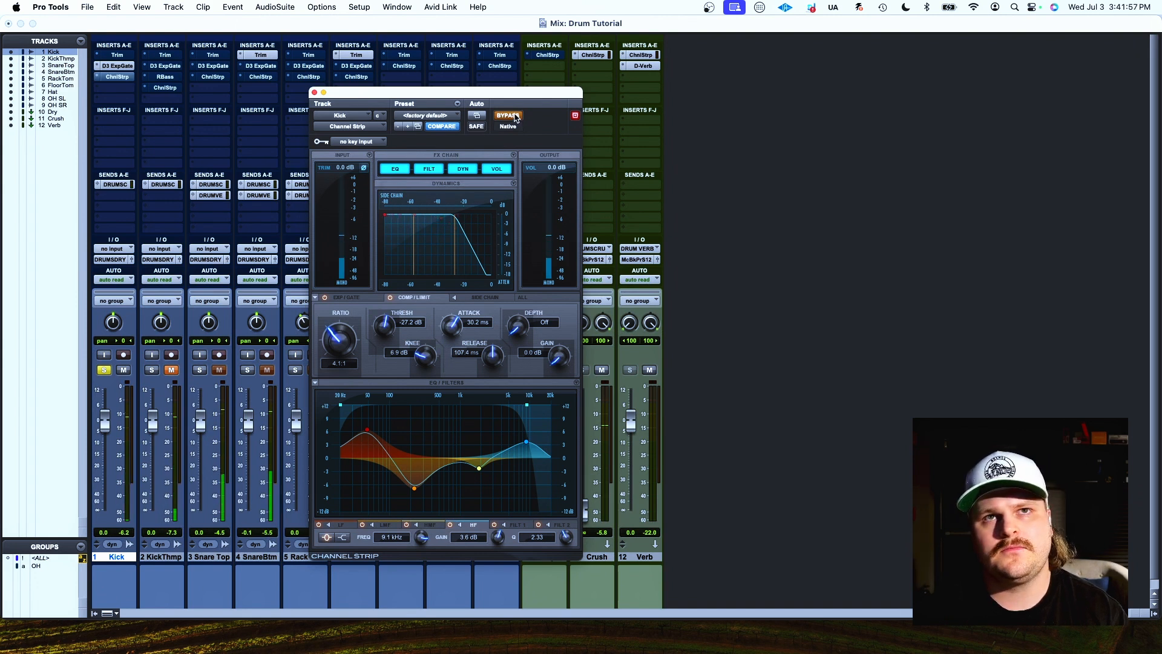
left_click(508, 115)
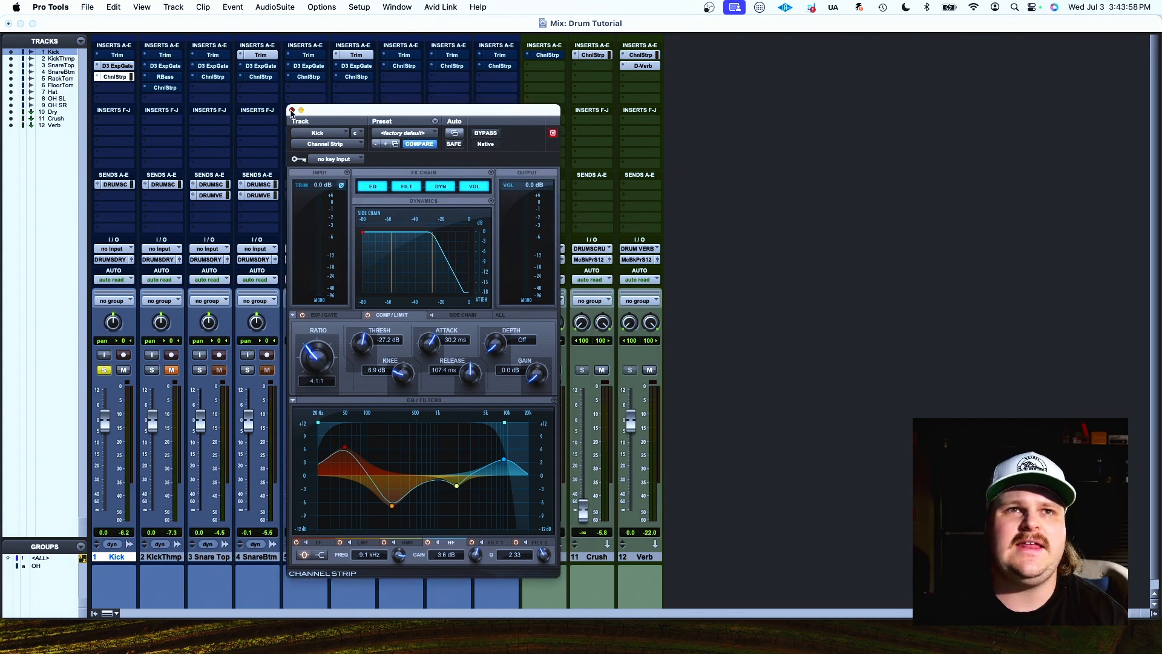
left_click(291, 110)
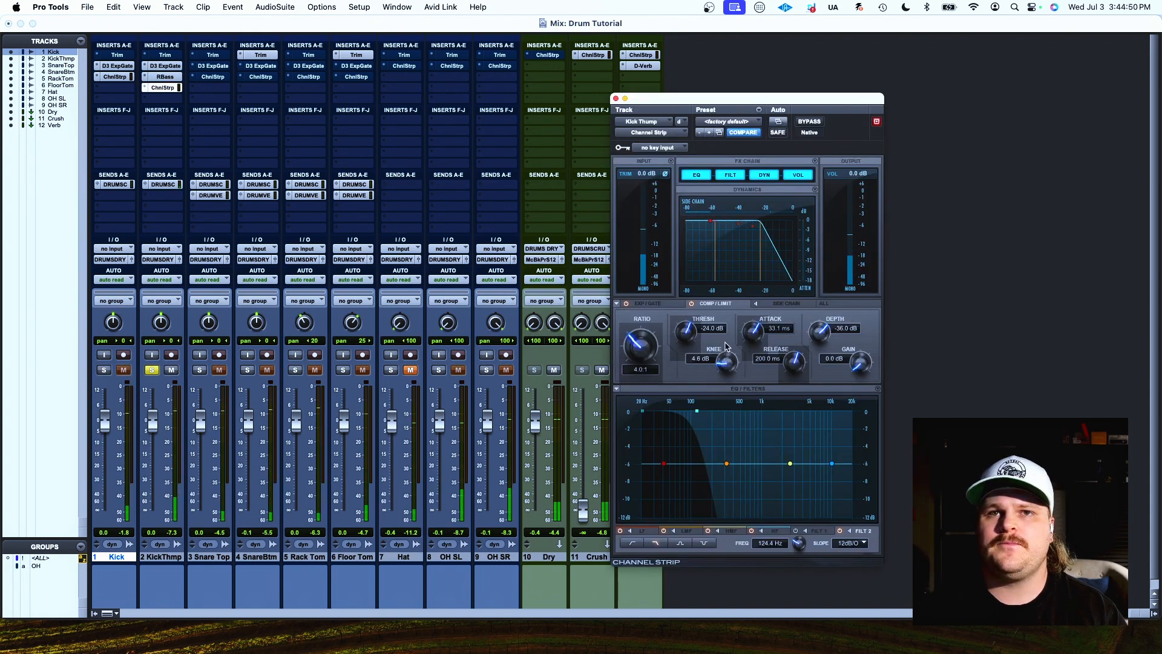
Step: Set the Kick Thump compressor to 7.3 dB knee, -24.2 dB threshold and depth off, and its low-pass filter to 106.1 Hz
left_click_drag(727, 346, 730, 336)
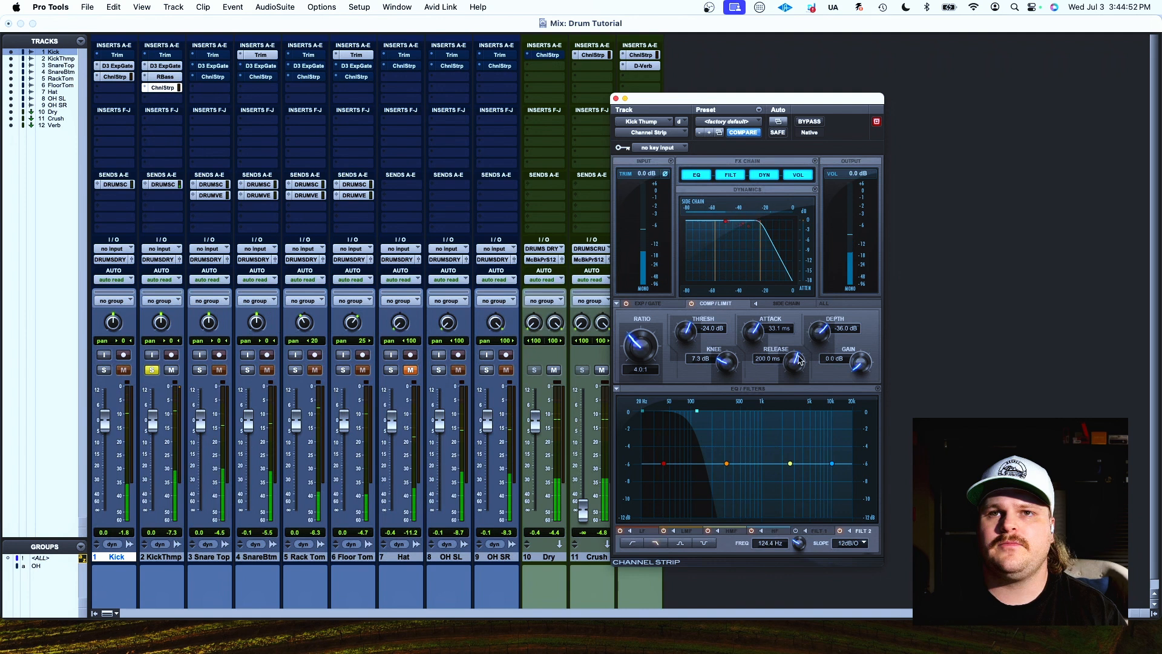
left_click_drag(820, 335, 787, 392)
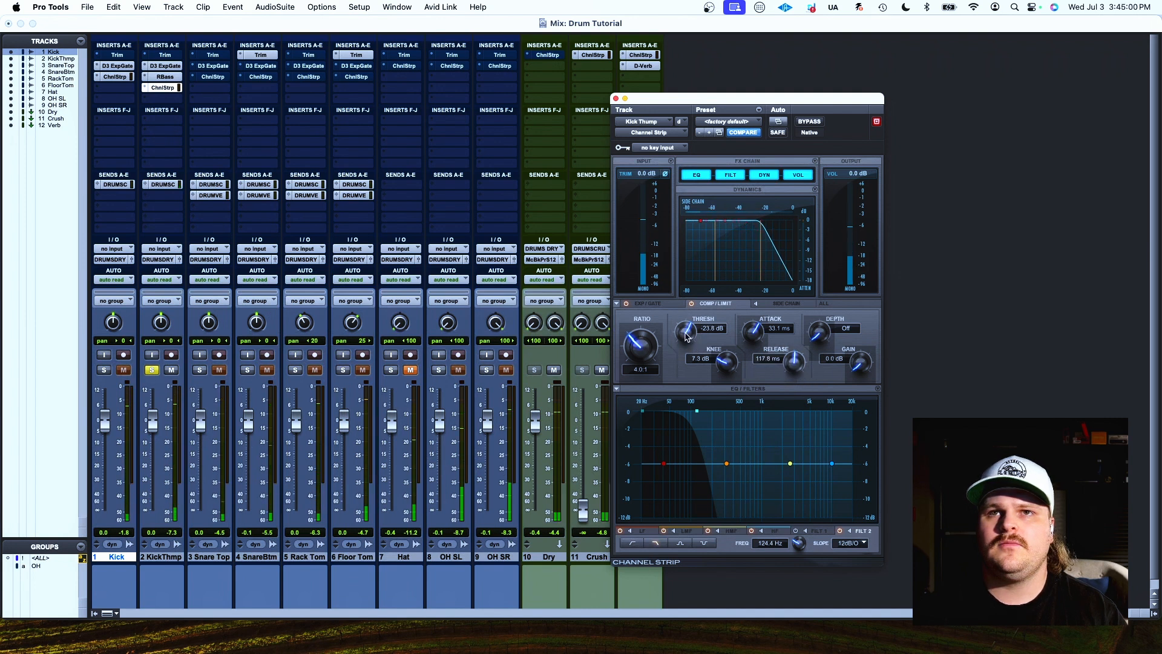
left_click_drag(688, 337, 684, 340)
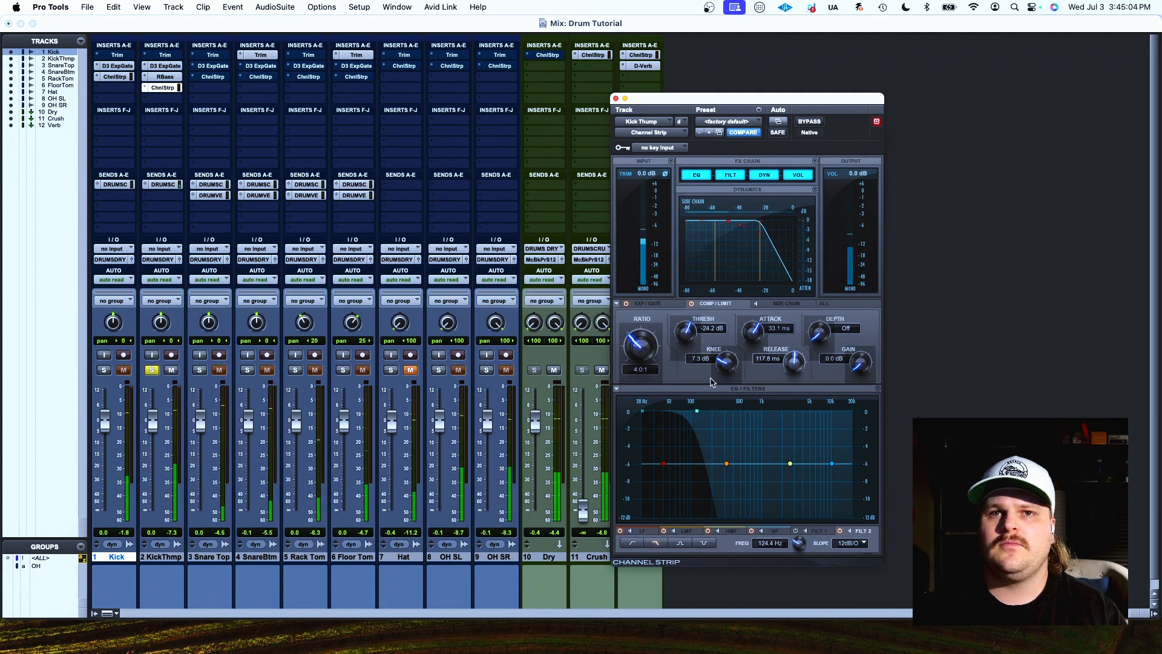
left_click_drag(698, 411, 691, 410)
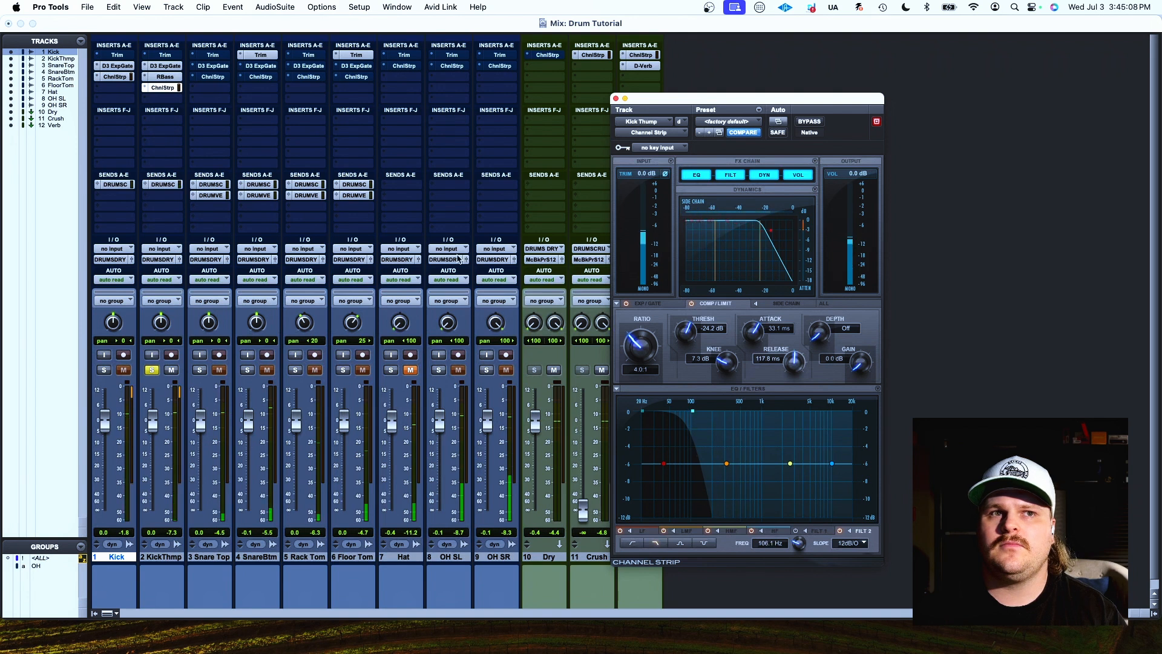
Step: Review the RBass settings on the Kick Thump track
left_click(165, 79)
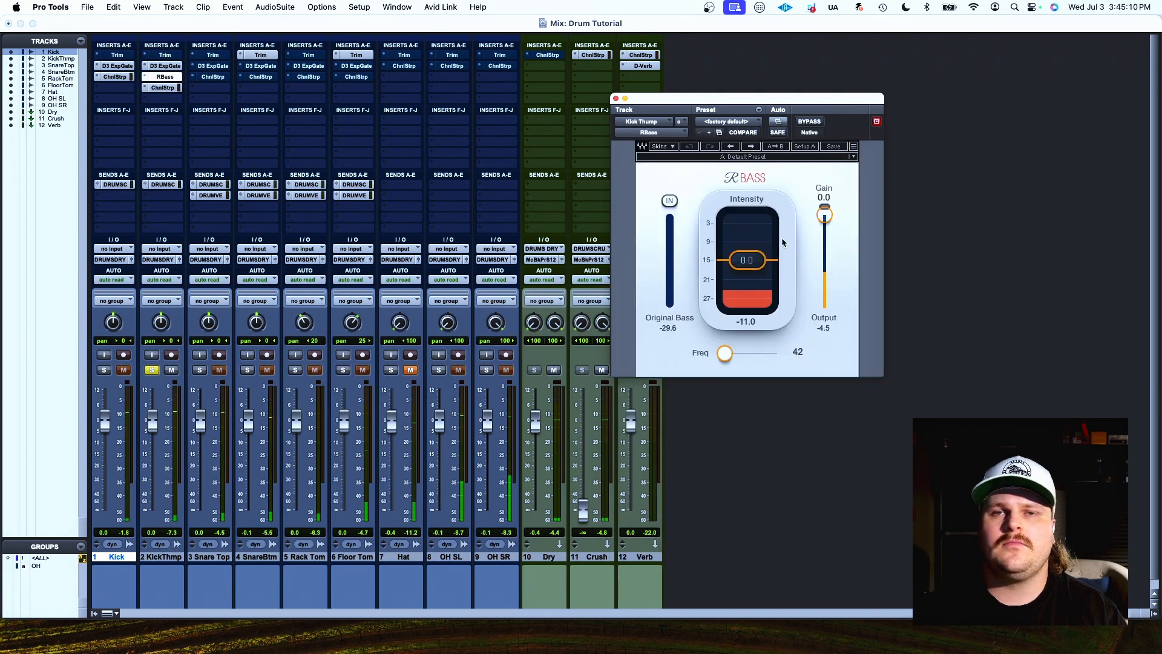
left_click(616, 98)
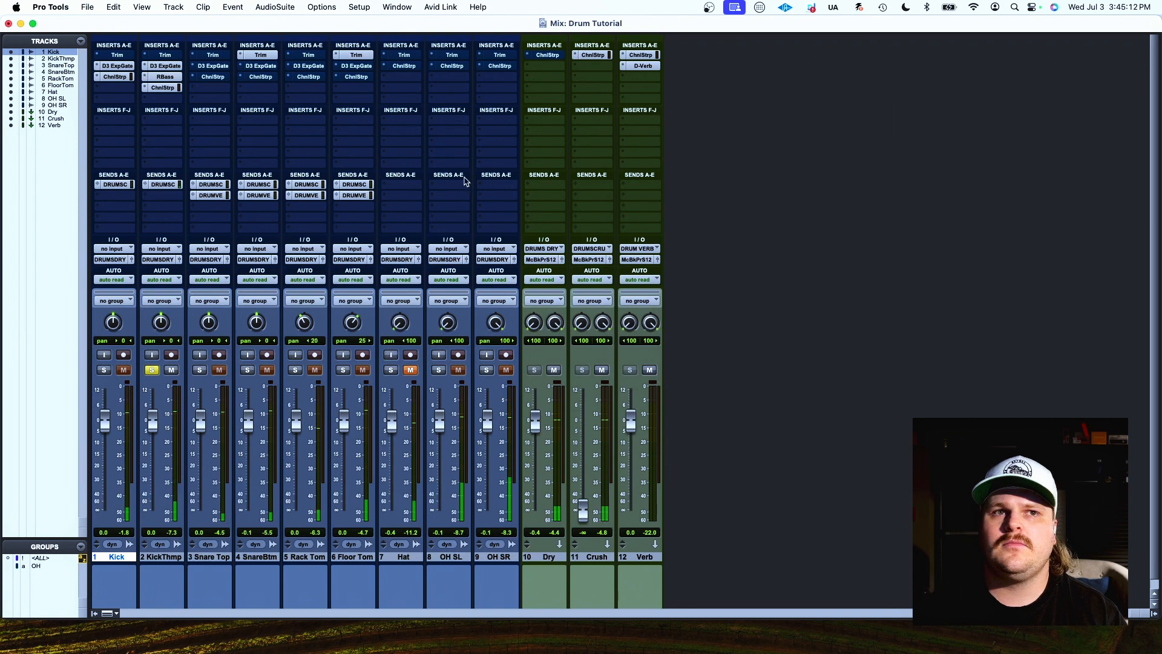
Step: Audition the Kick with and without Kick Thump using solo, lowering the Kick Thump fader to -0.4 dB, and clear both solos
left_click(103, 371)
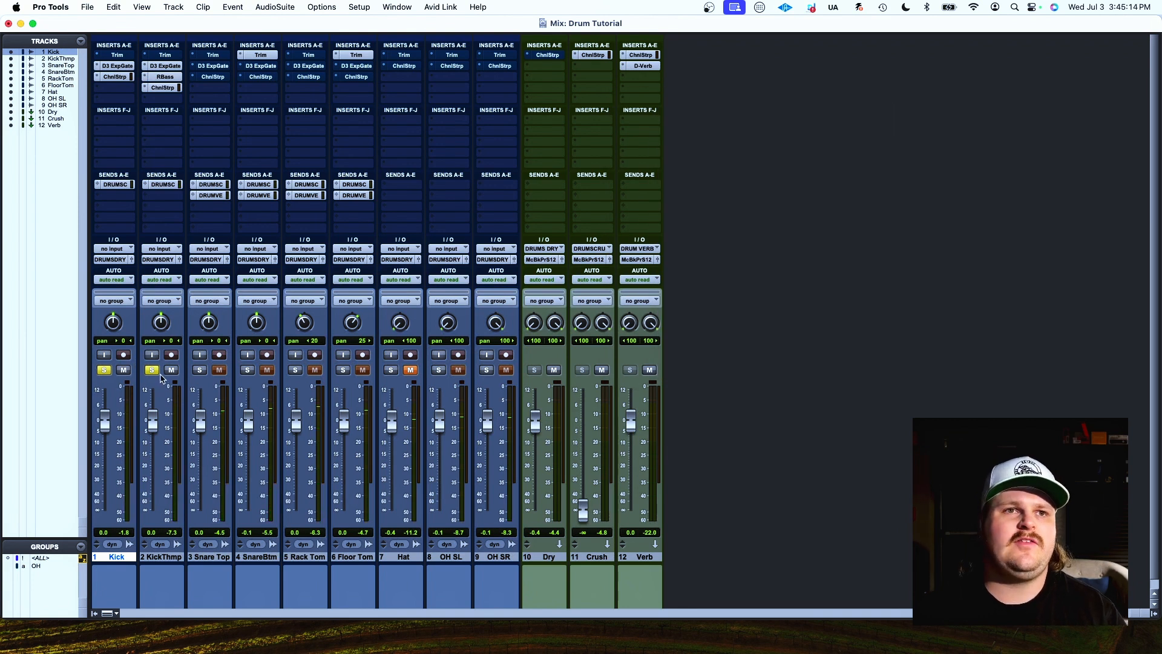
mouse_move(155, 424)
left_mouse_down()
mouse_move(154, 544)
mouse_move(154, 421)
left_mouse_up()
left_click(151, 370)
left_click(151, 370)
left_click(151, 370)
left_click(104, 370)
Step: Solo Snare Top and enable its Expander/Gate with a -20.4 dB range, 738.5 ms release and -34.8 dB threshold
left_click(201, 370)
left_click(213, 66)
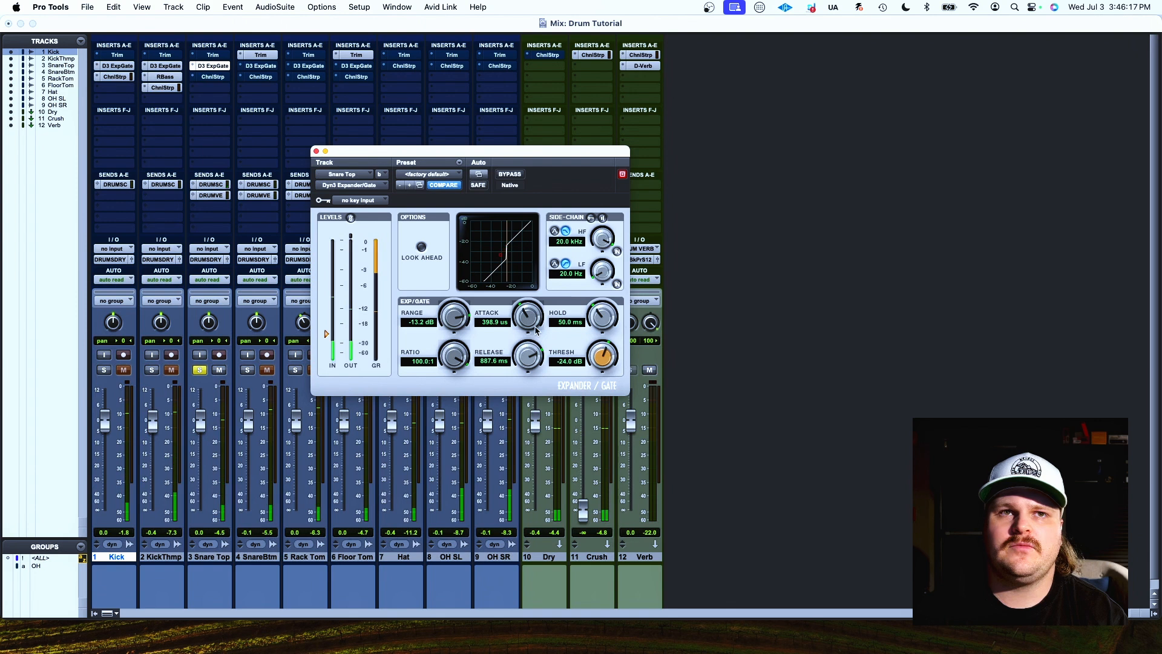
left_click_drag(528, 356, 528, 365)
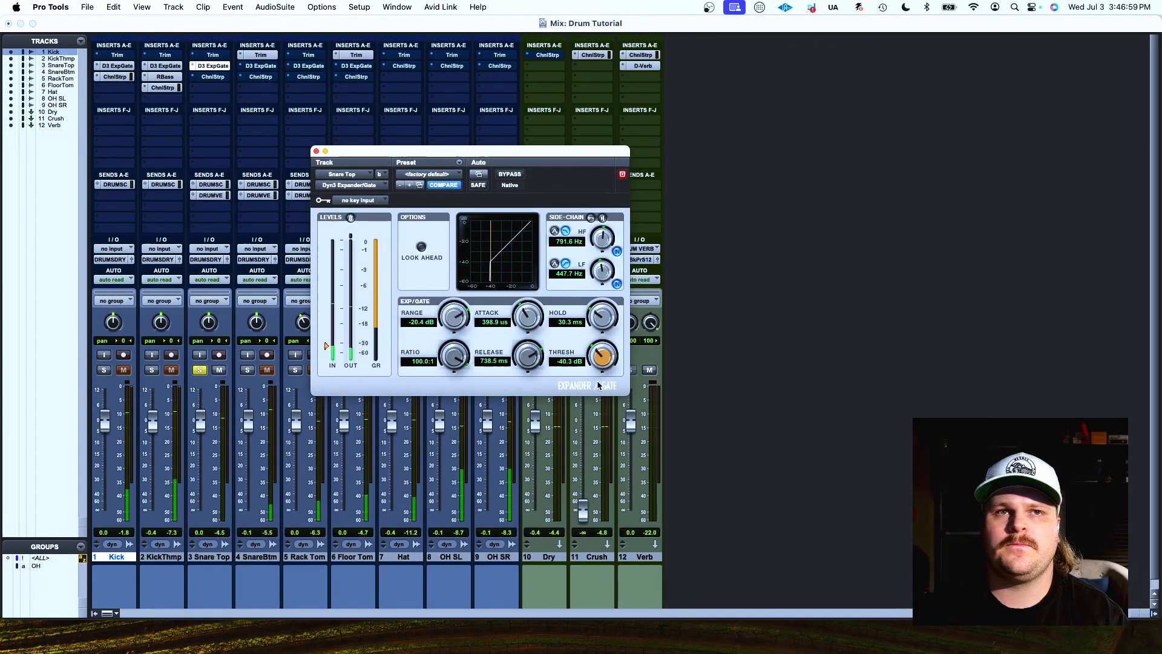
left_click_drag(599, 379, 604, 365)
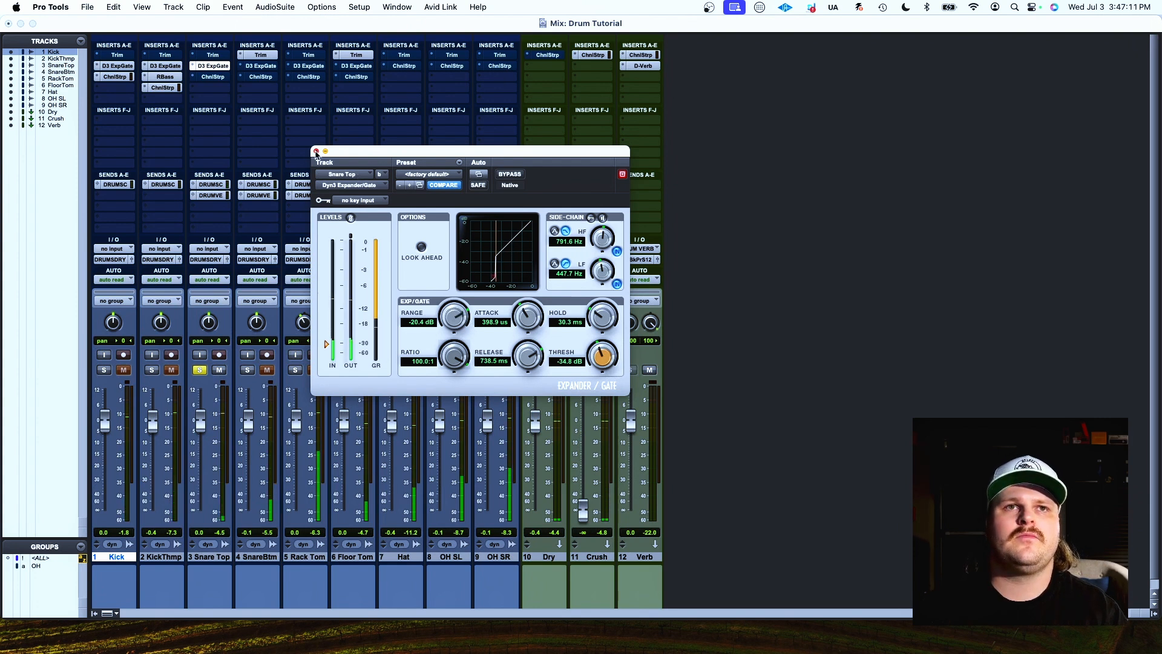
left_click(315, 151)
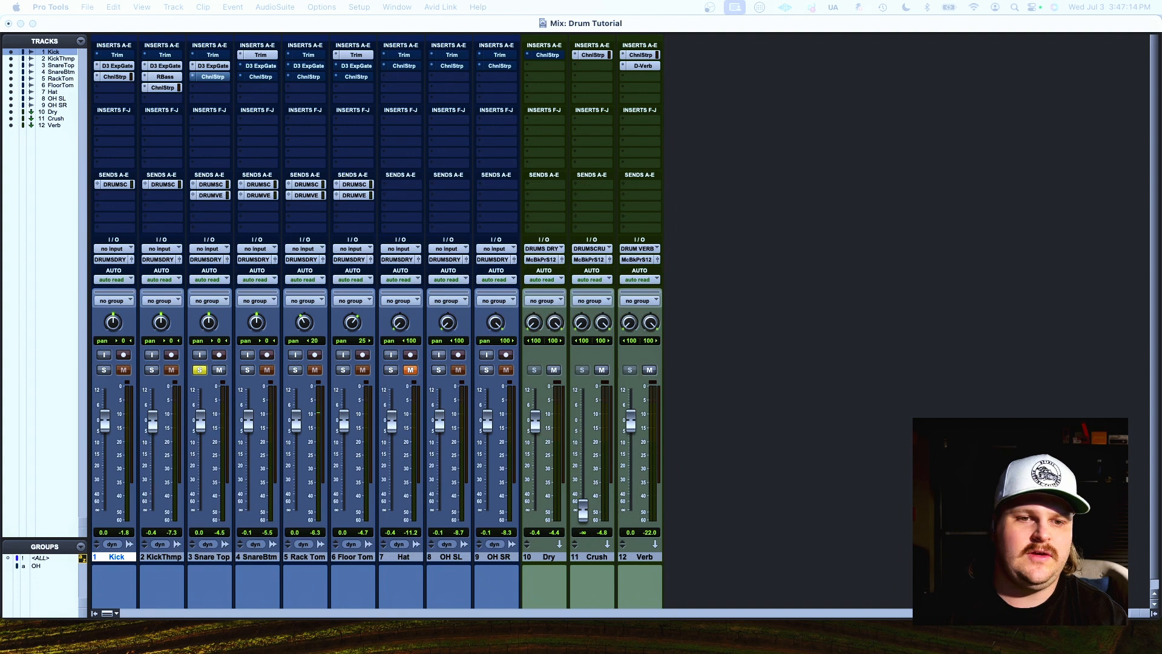
Step: Enable Snare Top's Channel Strip and cut its low-mid EQ band by 6.1 dB at 672.1 Hz with a Q of 3.08
left_click(212, 77)
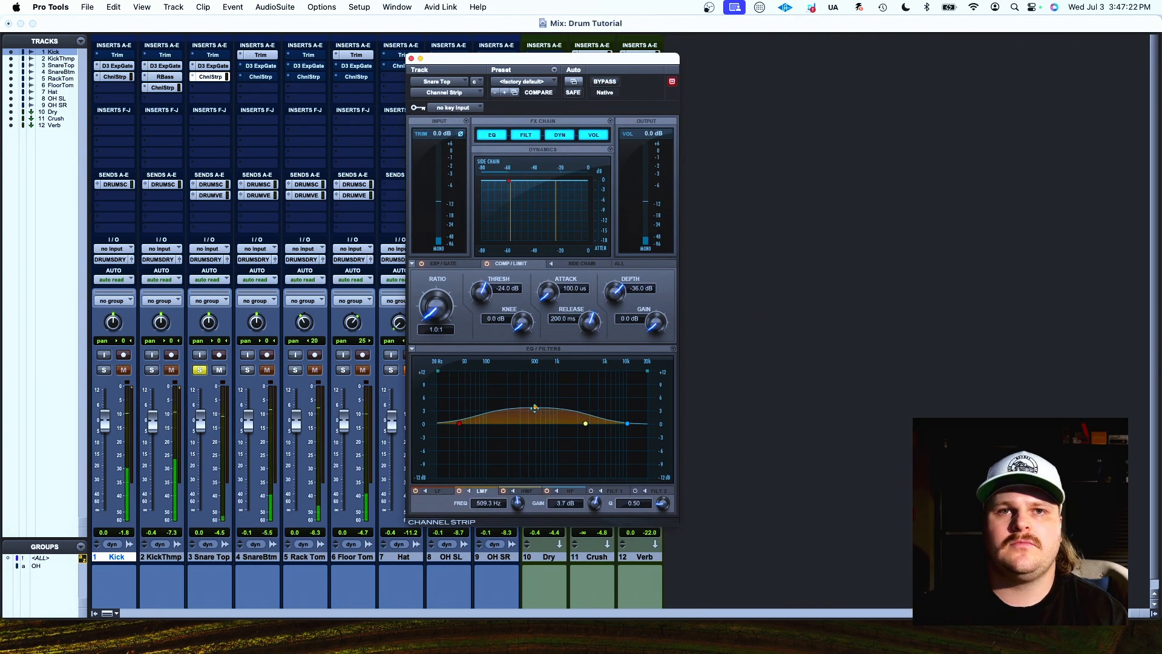
left_click_drag(663, 505, 664, 475)
left_click_drag(536, 403, 540, 445)
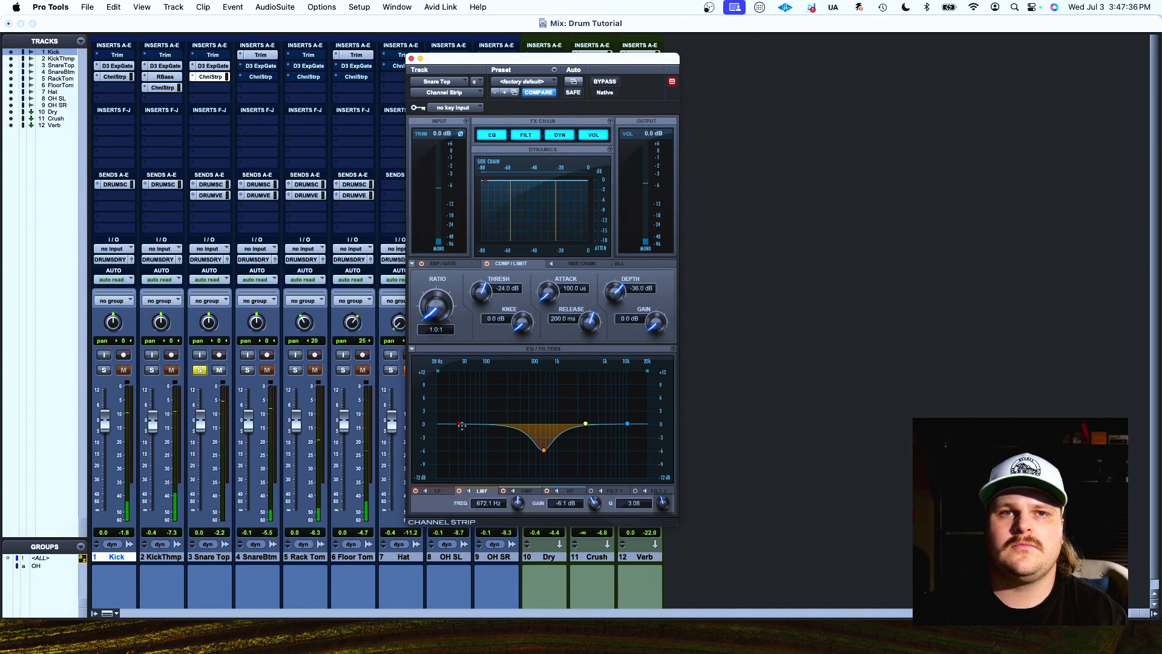
Step: Shape Snare Top's EQ with a high-pass filter, a 3.2 dB low boost at 172.0 Hz with Q 1.90, and a wider low-mid cut
left_click_drag(437, 370, 498, 371)
left_click_drag(458, 427, 506, 414)
left_click_drag(658, 506, 665, 493)
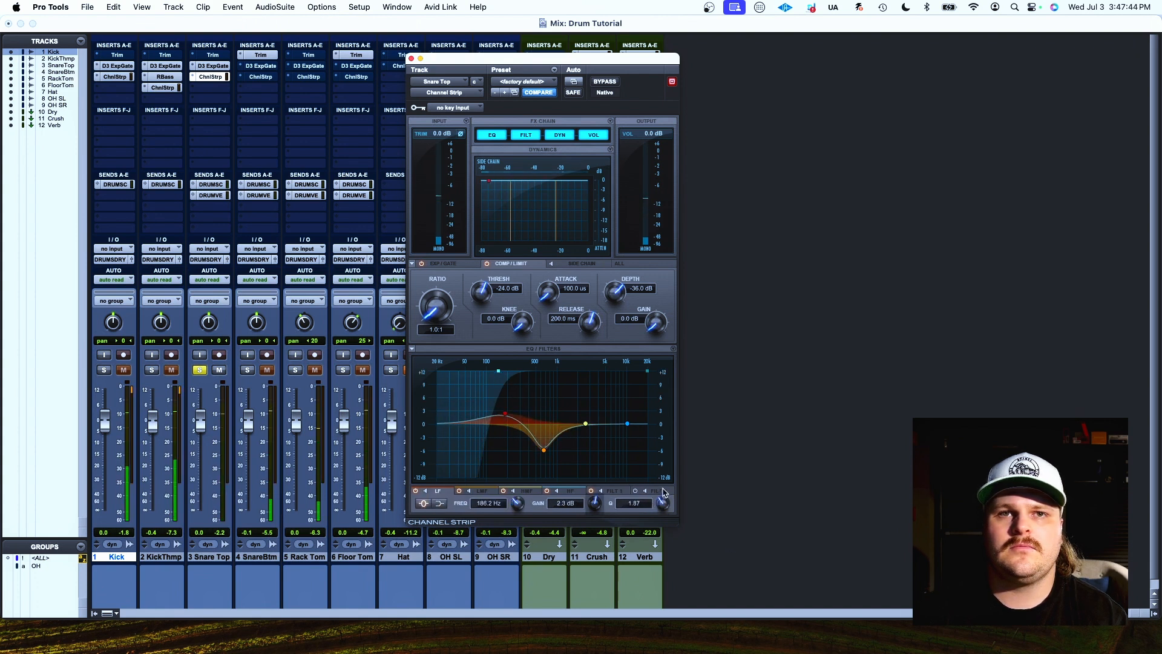
left_click_drag(503, 403, 502, 405)
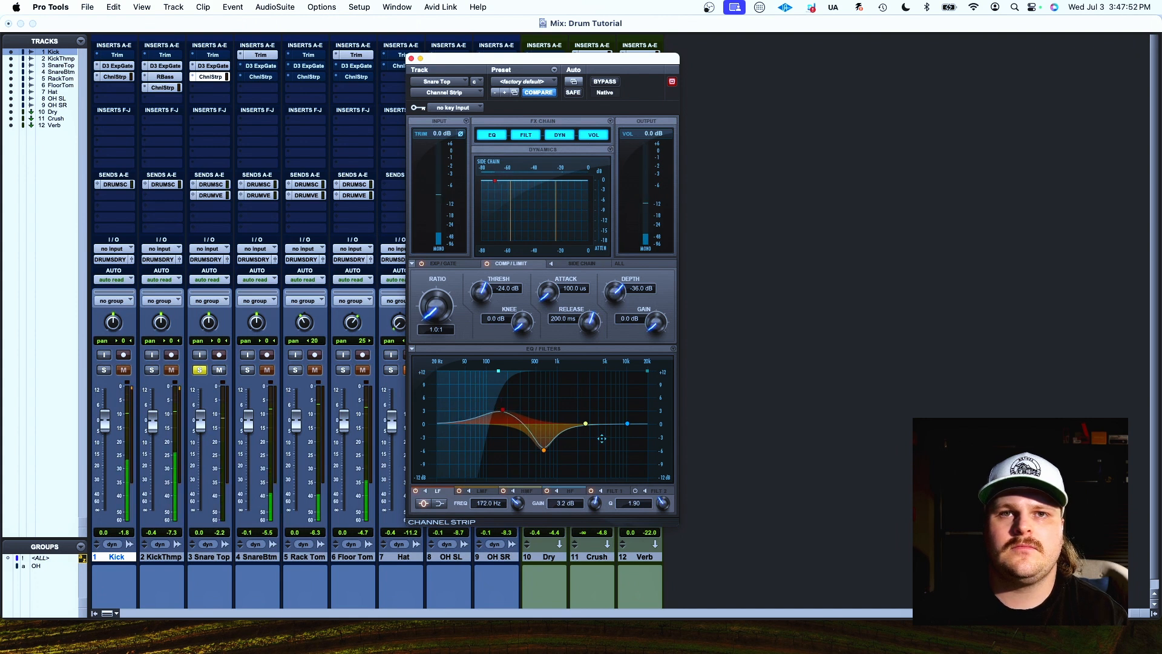
left_click(540, 450)
left_click_drag(667, 492, 661, 511)
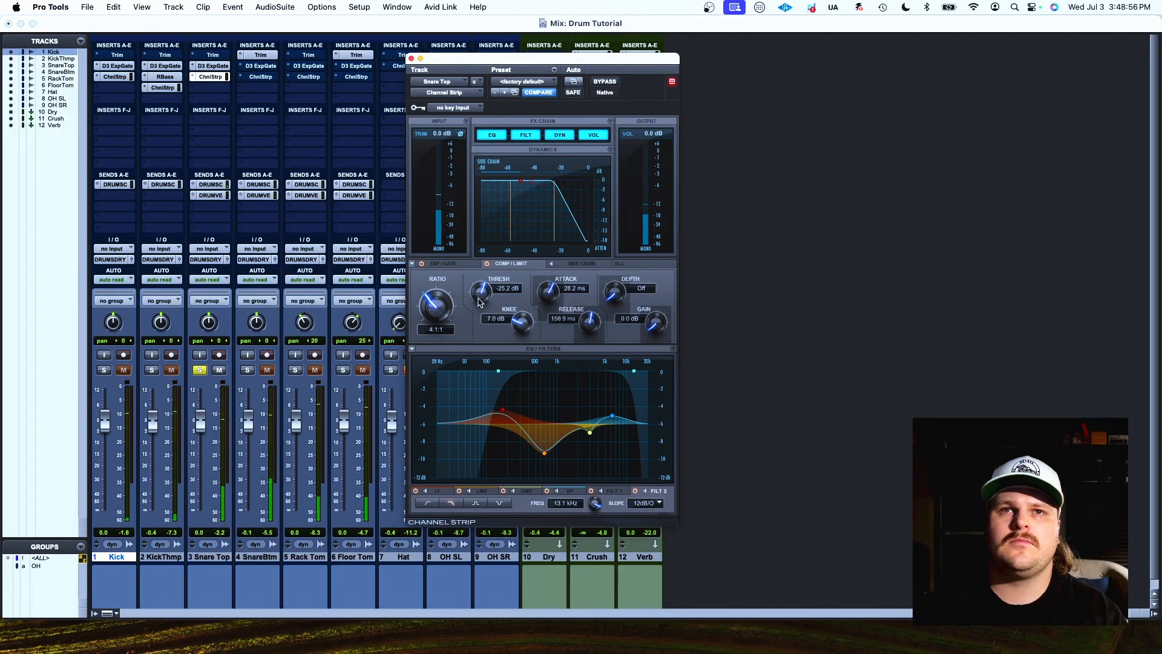
Step: Set Snare Top's compressor threshold to -26.1 dB and close its Channel Strip
left_click_drag(480, 300, 478, 307)
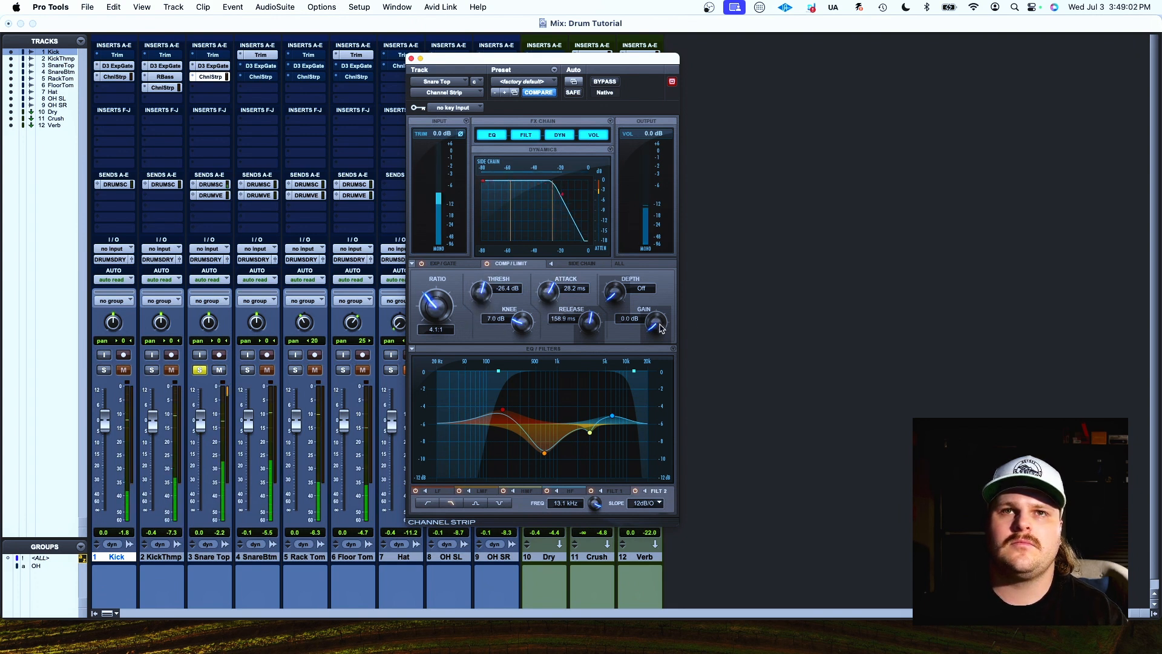
left_click_drag(486, 294, 486, 292)
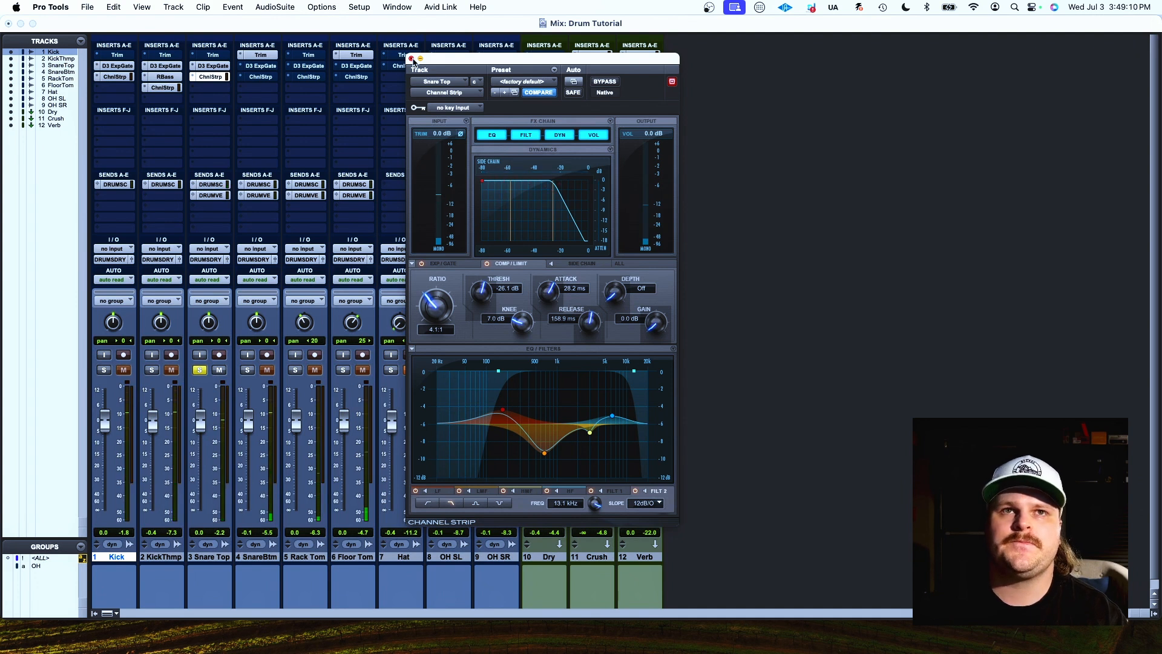
left_click(412, 59)
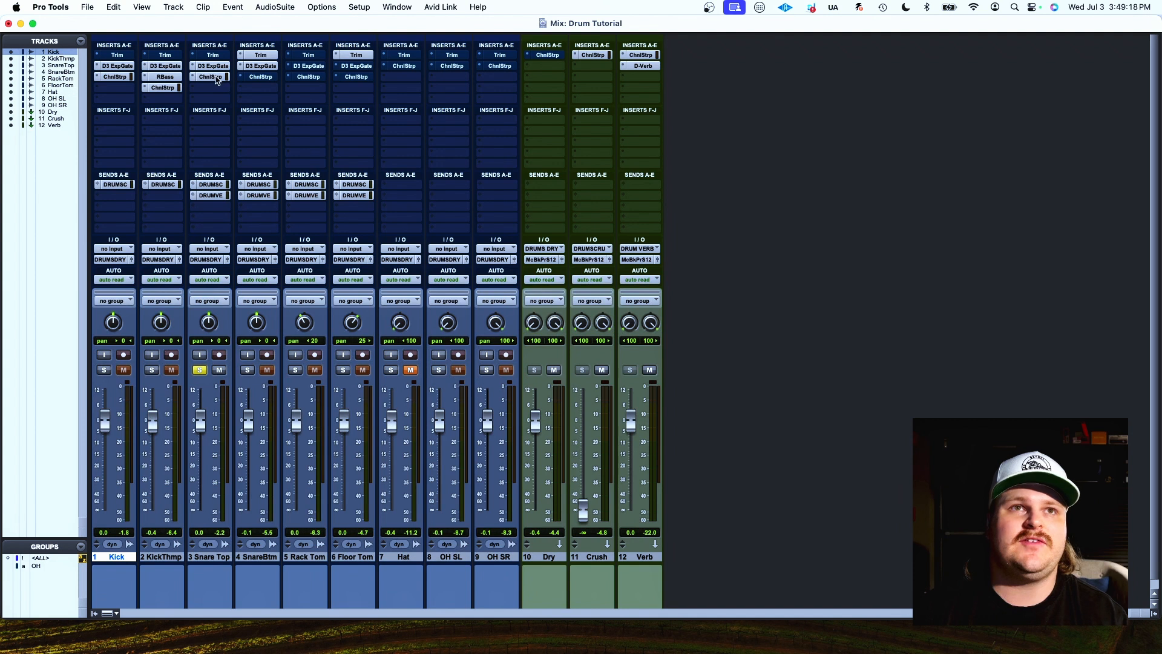
Step: Enable the Expander/Gate on Snare Bottom and play back with Snare Bottom soloed instead of Snare Top
left_click_drag(259, 80, 259, 77)
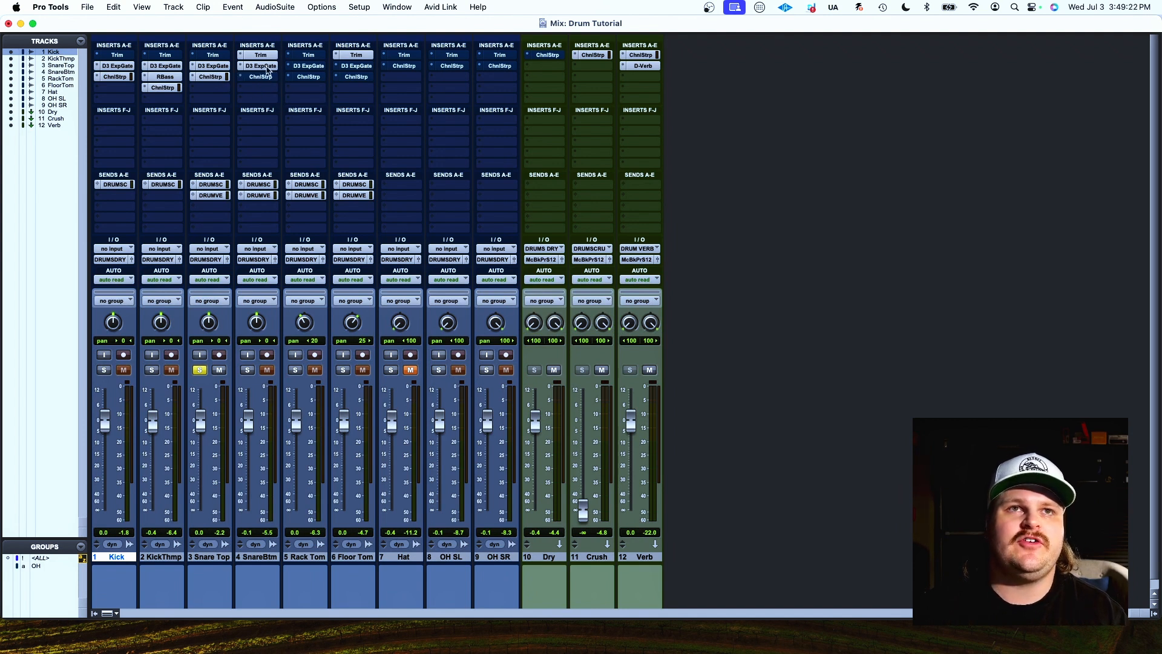
left_click(267, 67)
left_click(248, 370)
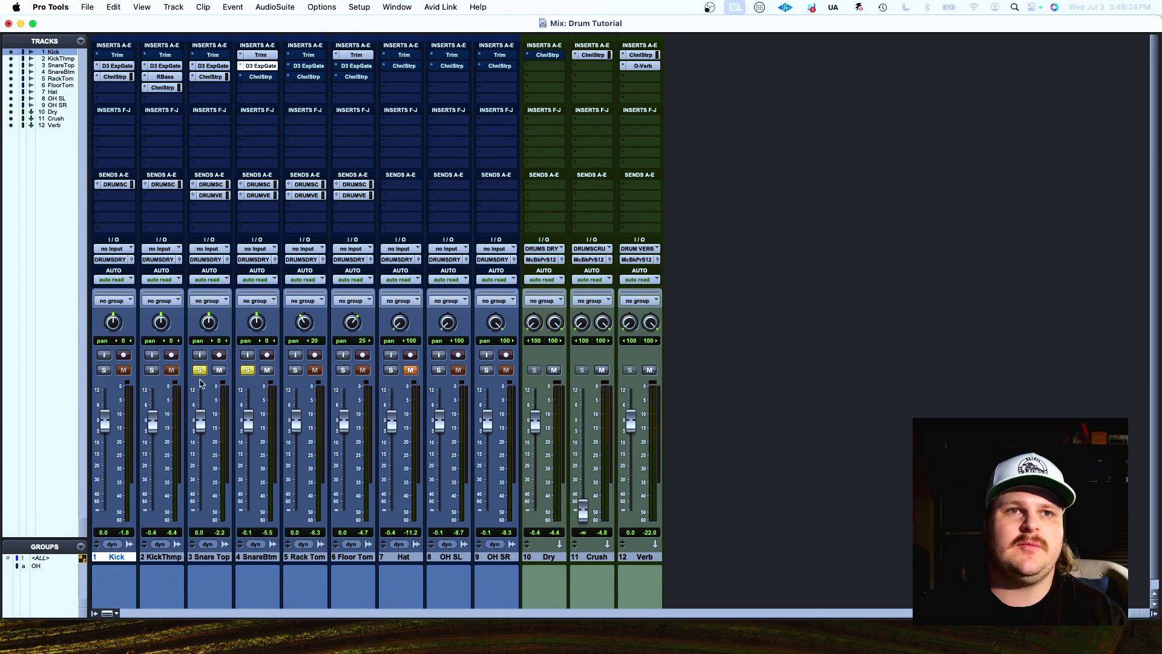
key("space")
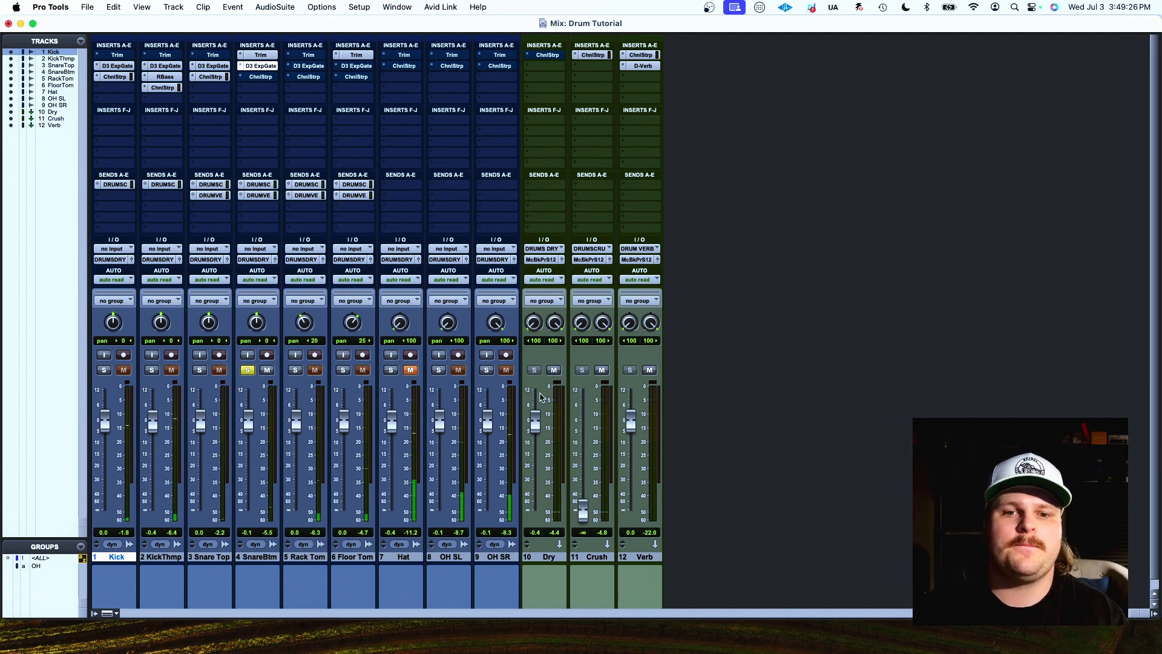
Step: Set the range of Snare Bottom's Expander/Gate to -22.0 dB and close the plug-in
left_click_drag(812, 653, 714, 110)
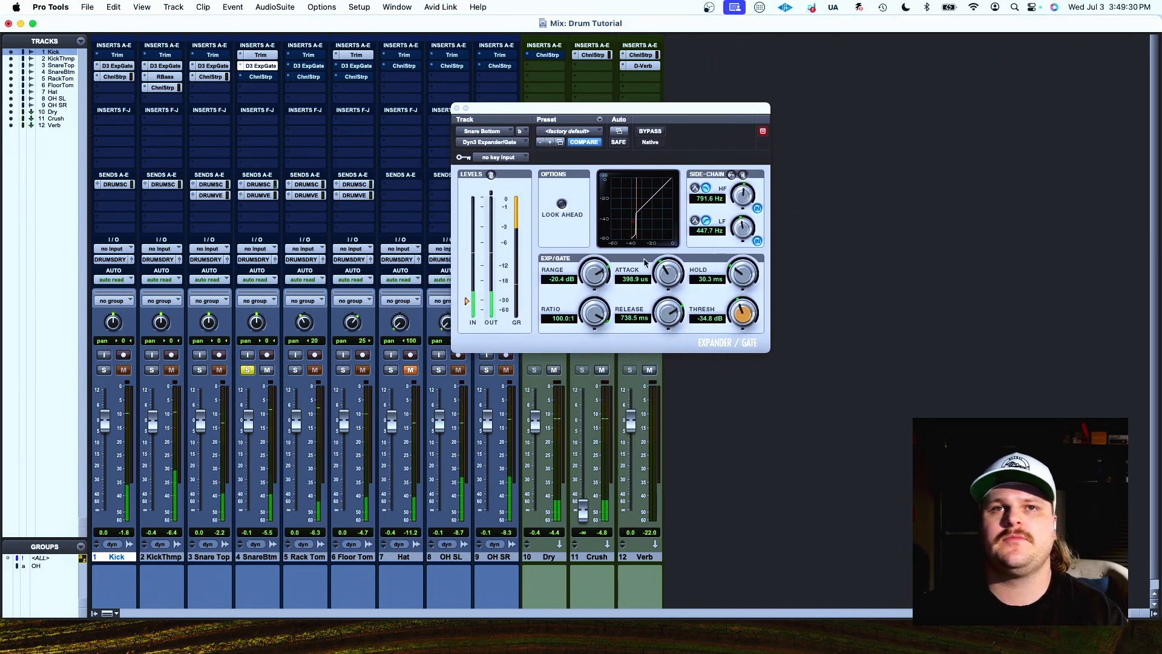
left_click_drag(591, 276, 596, 267)
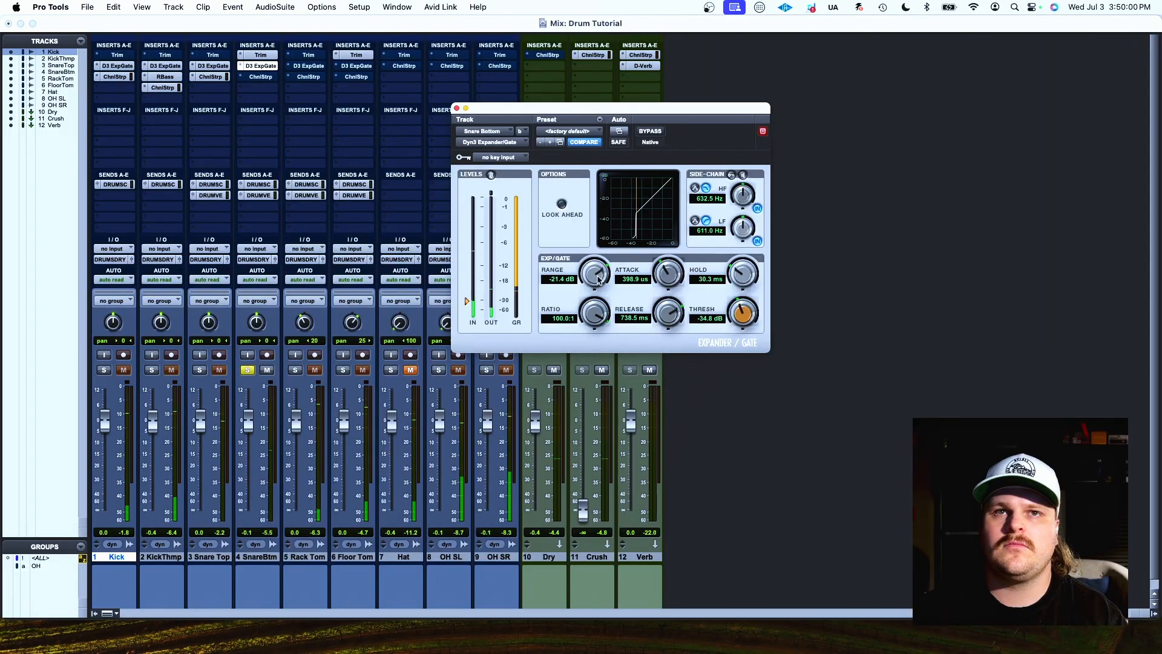
left_click_drag(598, 278, 597, 283)
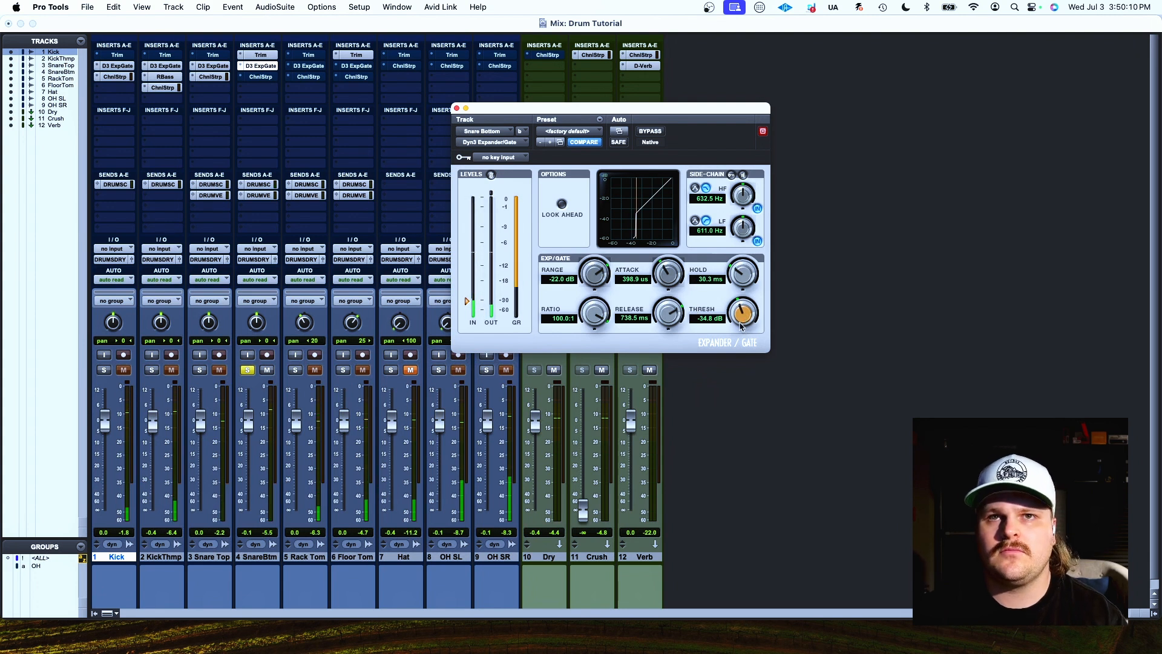
left_click(456, 107)
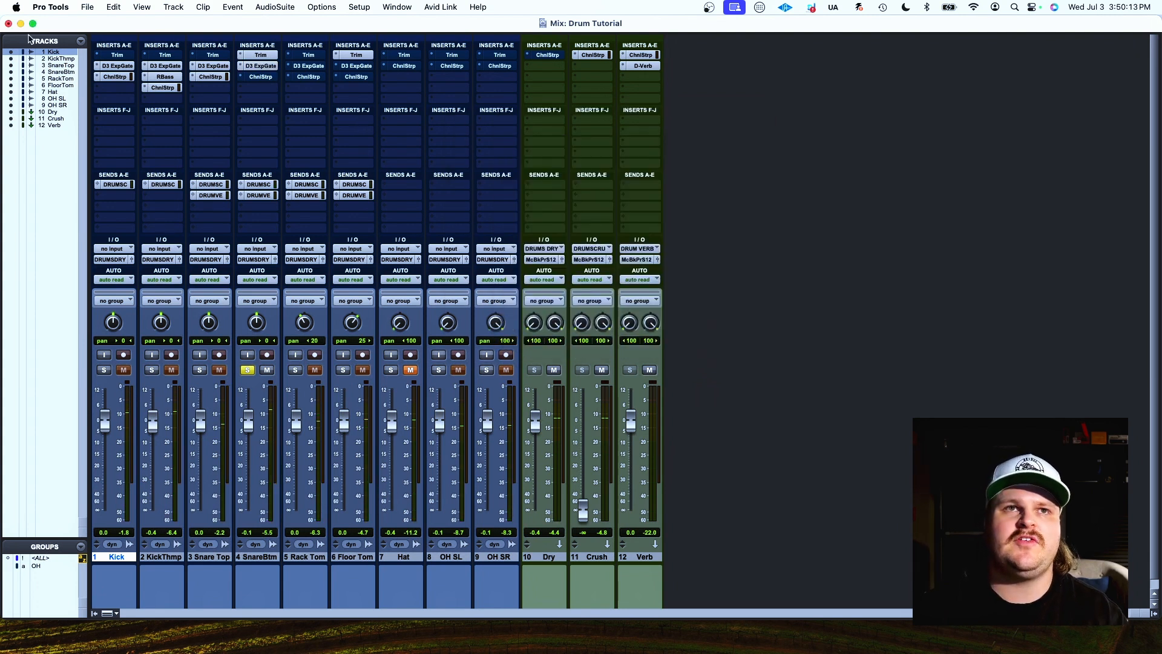
Step: Enable Snare Bottom's Channel Strip and set its high-frequency EQ band to 0.1 dB at 9.1 kHz
left_click(259, 77)
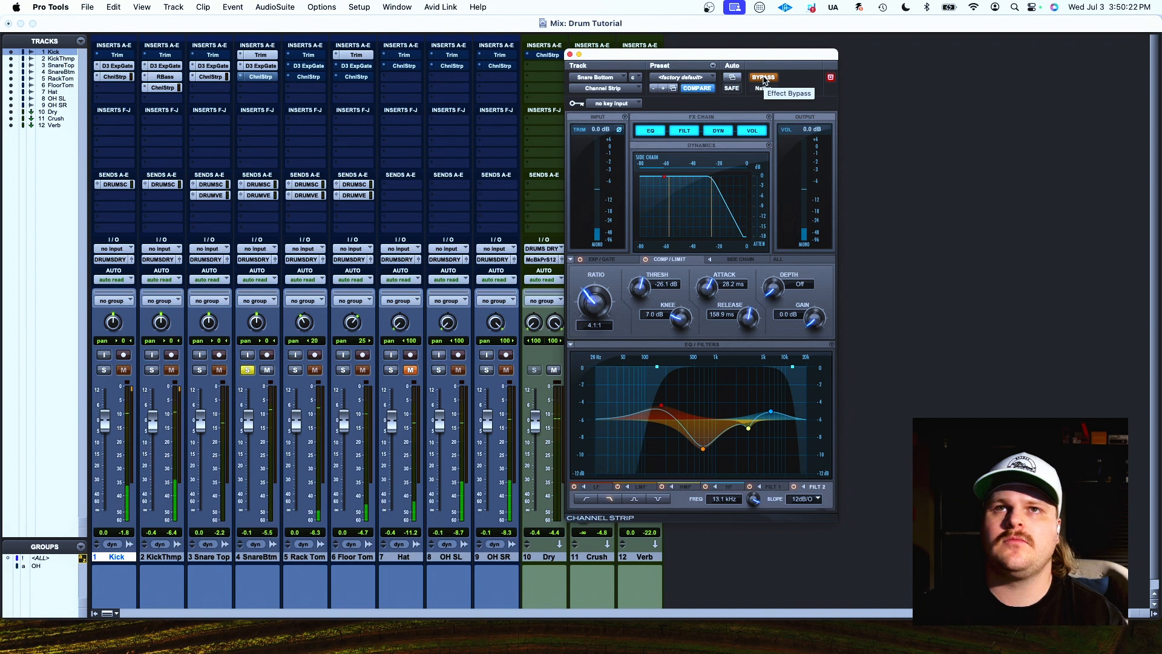
left_click(764, 78)
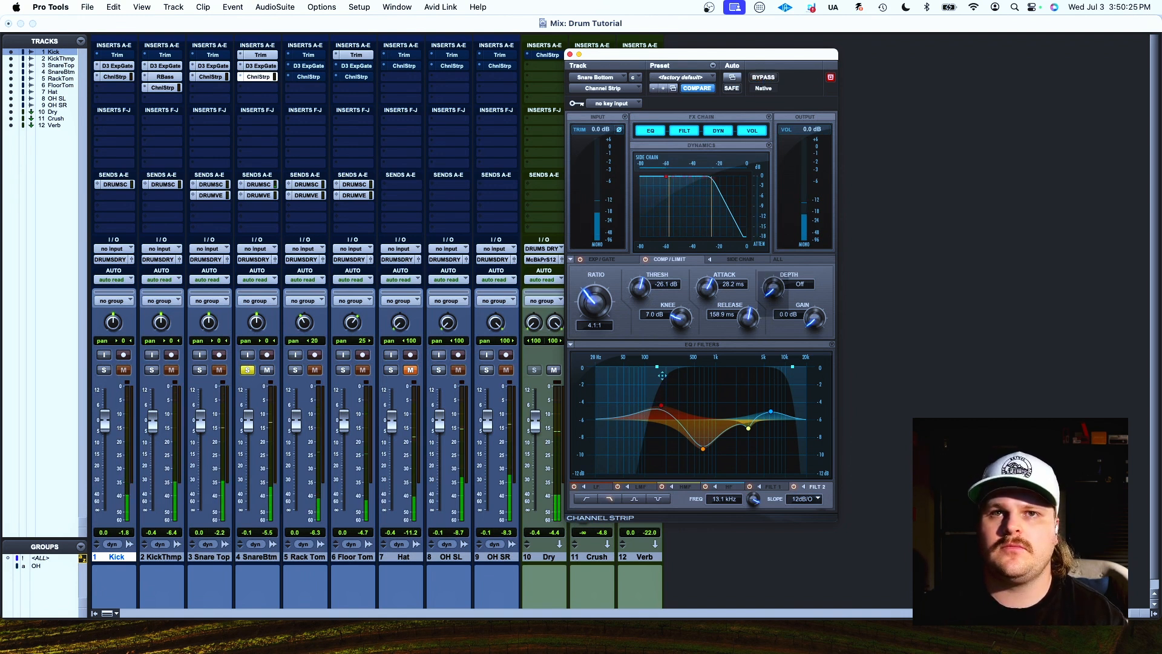
left_click(772, 414)
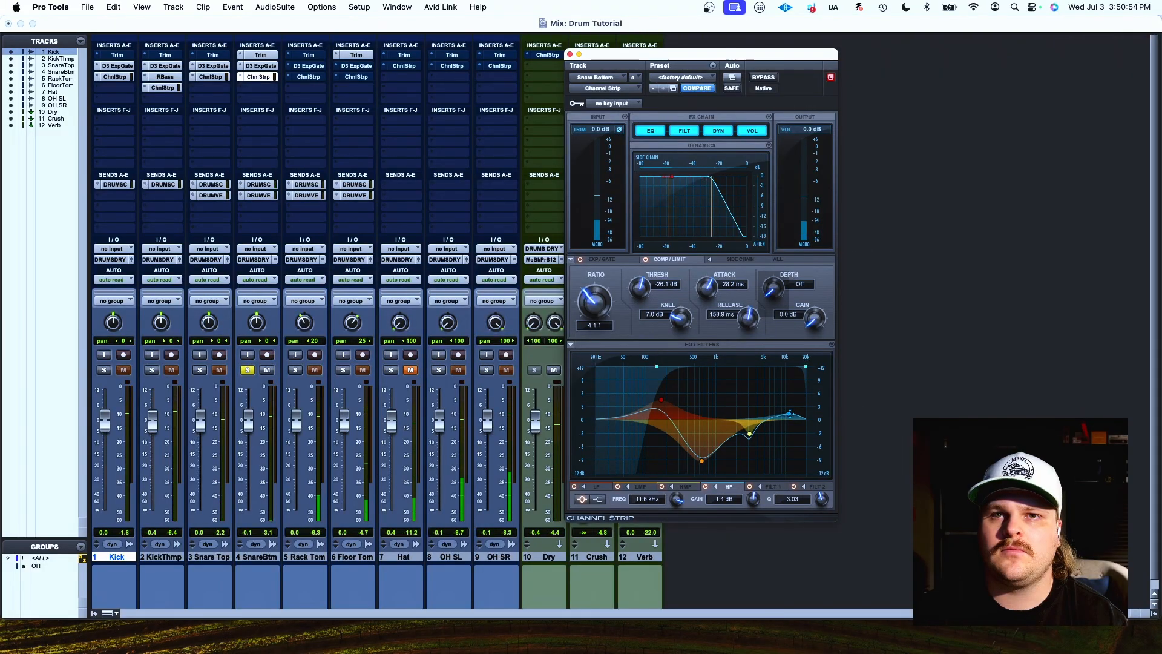
left_click_drag(783, 409, 782, 419)
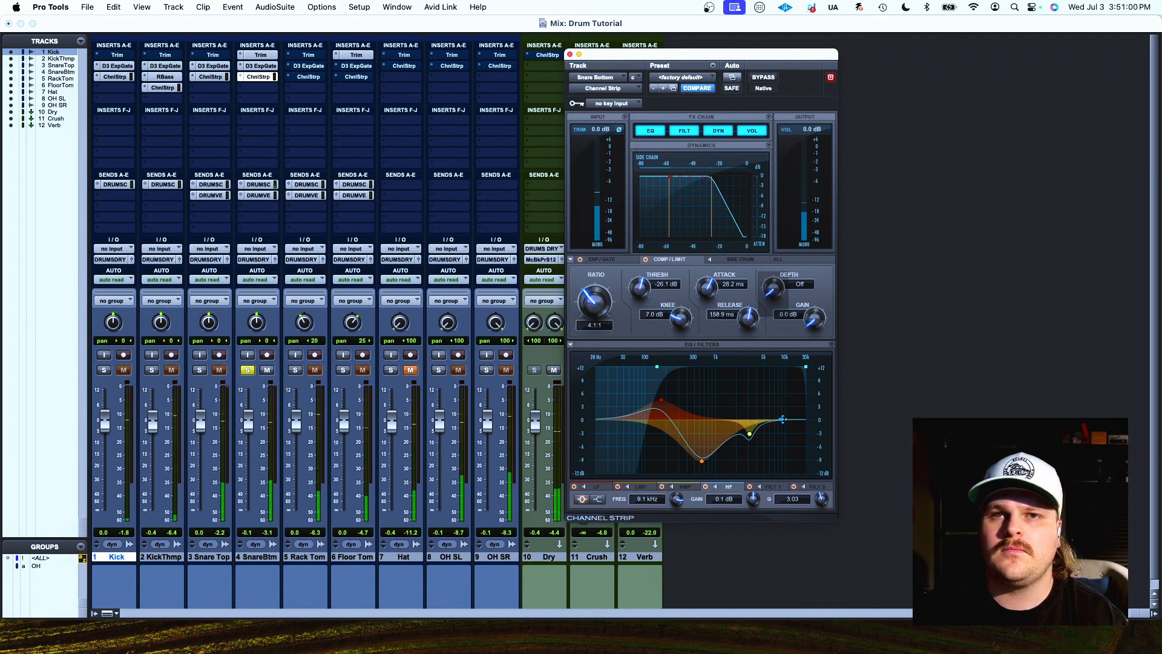
Step: Solo Snare Top together with Snare Bottom, audition them with Snare Bottom's input polarity inverted, and close its Channel Strip
left_click(200, 370)
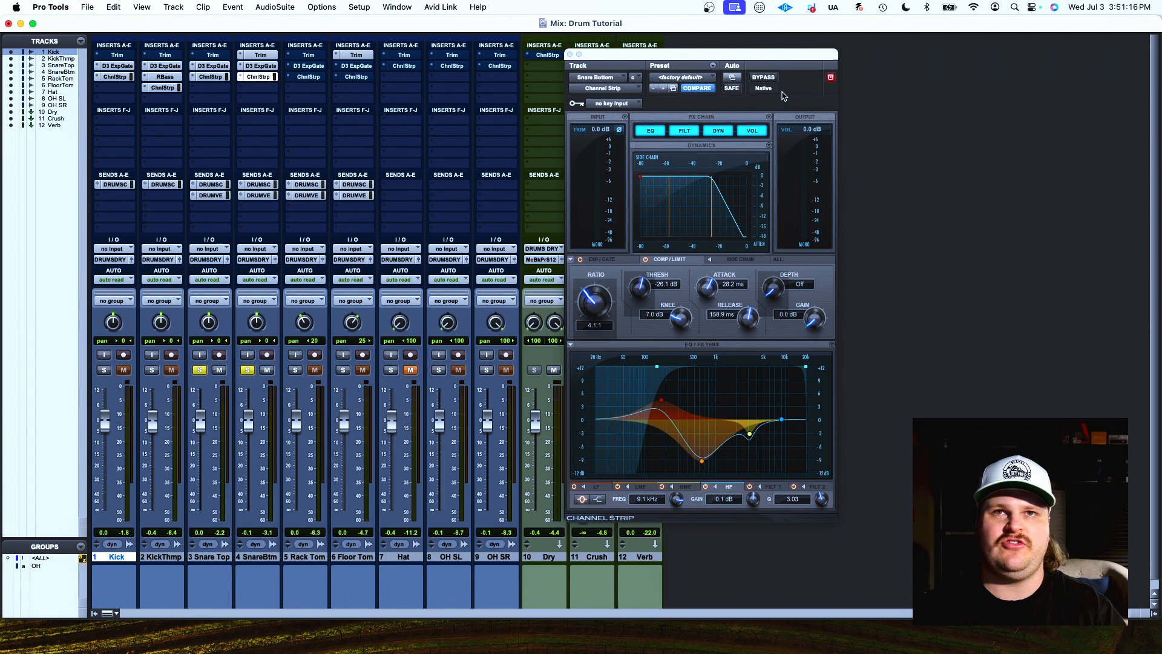
left_click(620, 131)
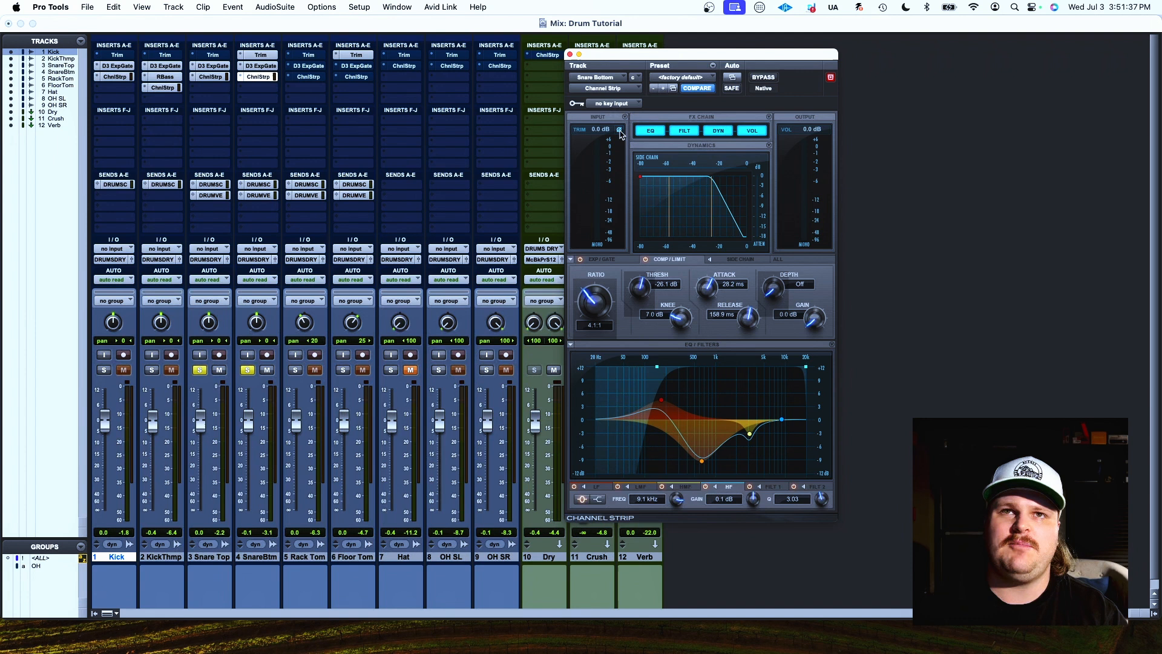
key("space")
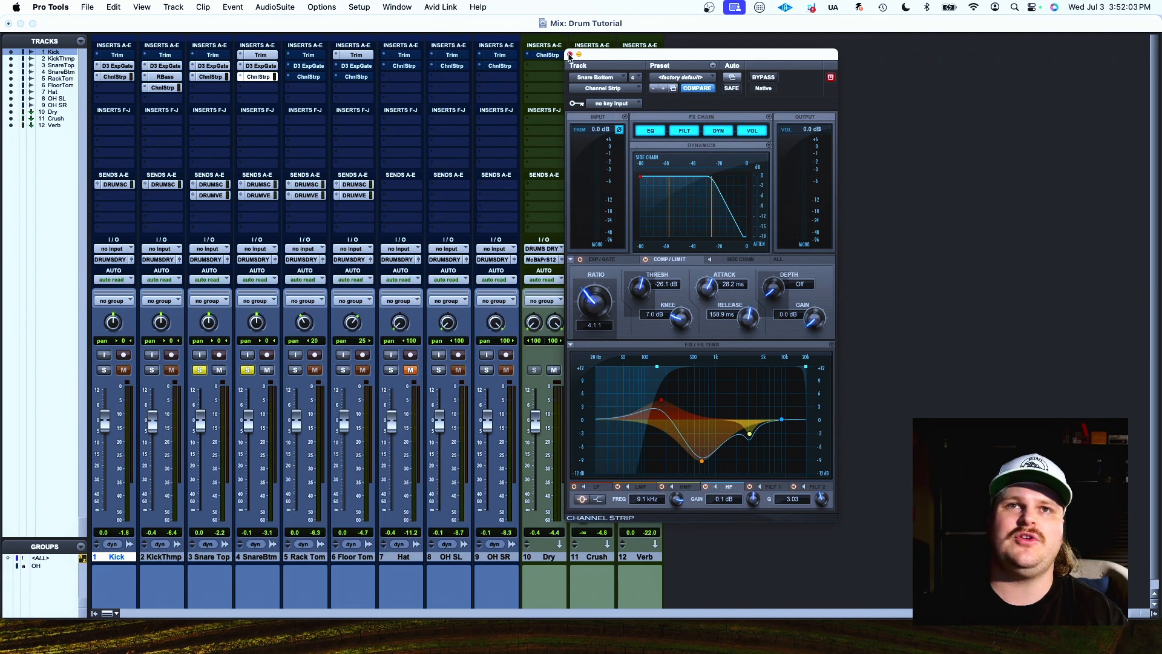
left_click(570, 55)
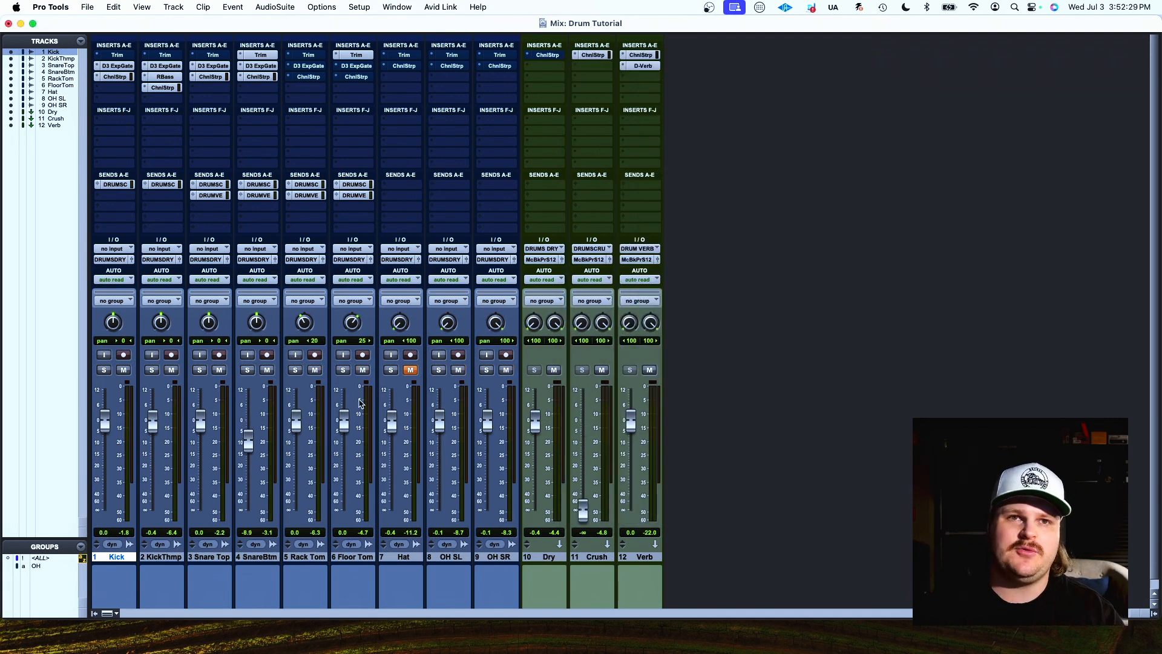
Step: Mute the Floor Tom and Rack Tom tracks and pan OH SL to center
left_click(362, 370)
left_click(315, 370)
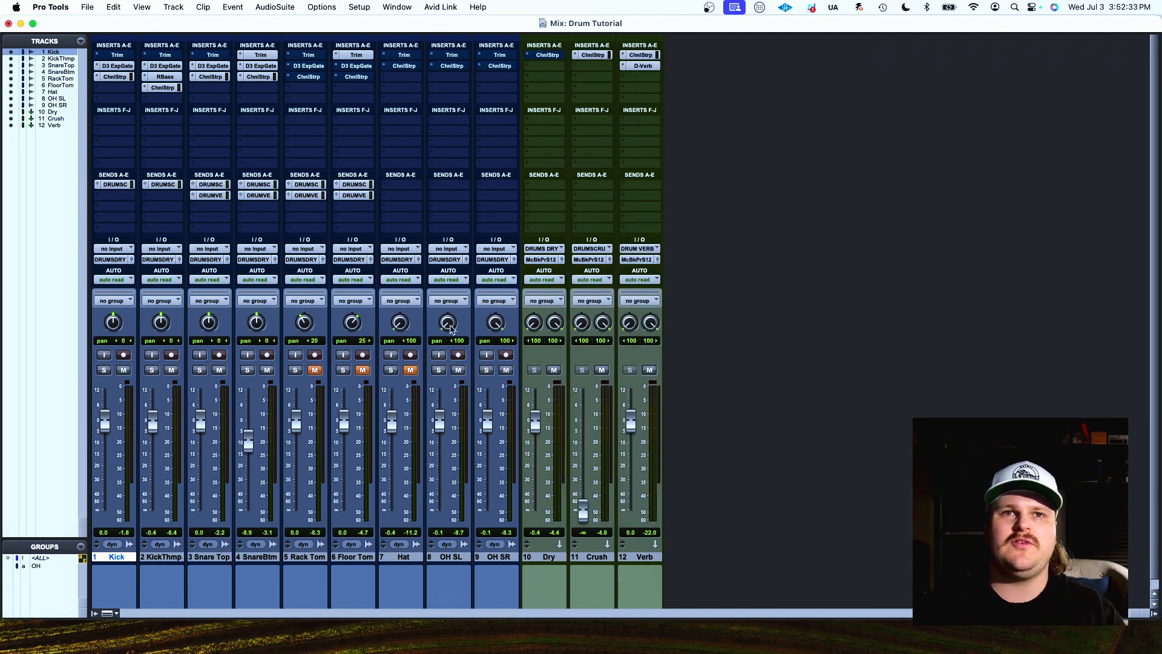
left_click_drag(451, 328, 453, 304)
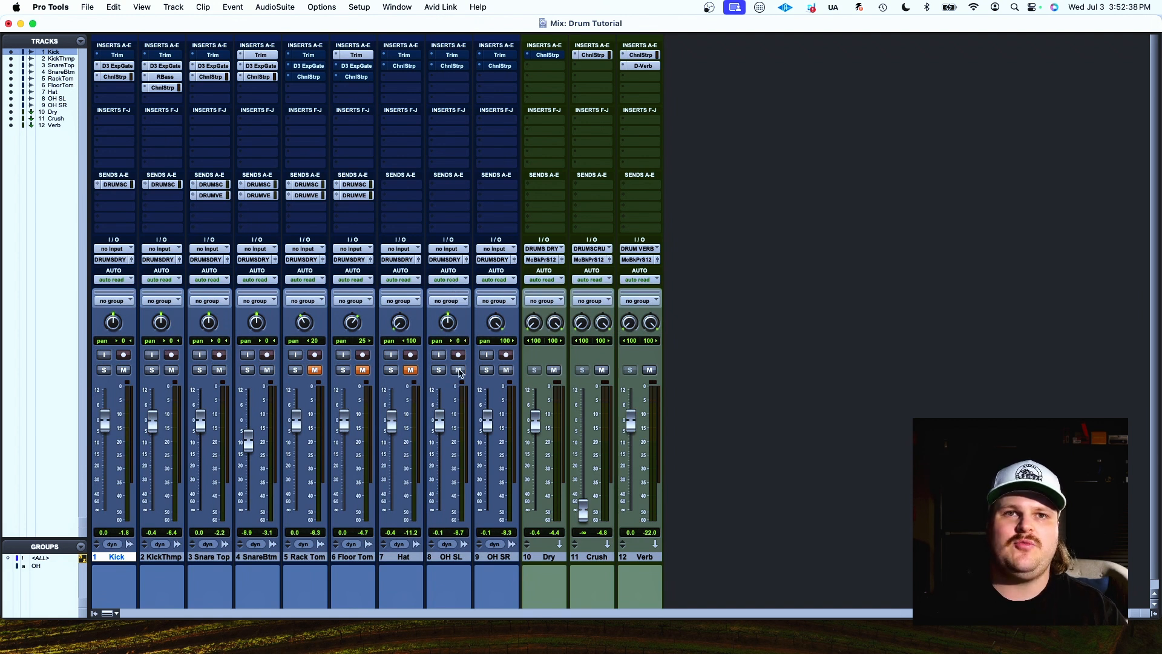
Step: Solo OH SL with both snare tracks, compare its Channel Strip input polarity both ways, and leave the polarity inverted
left_click(436, 371)
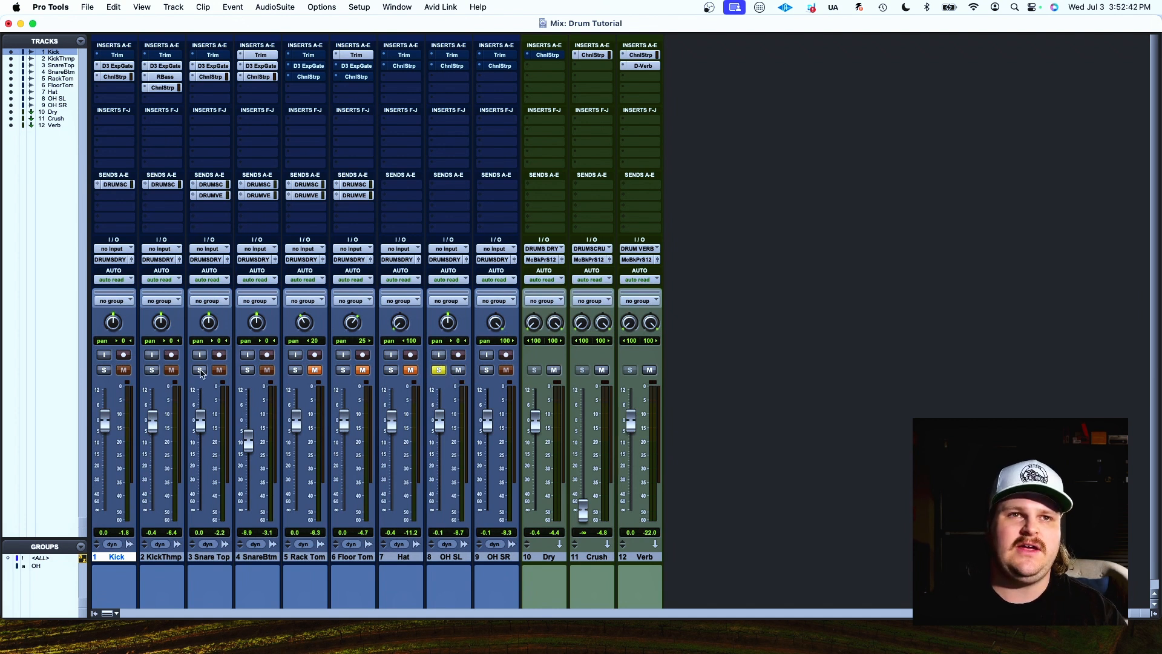
left_click(247, 370)
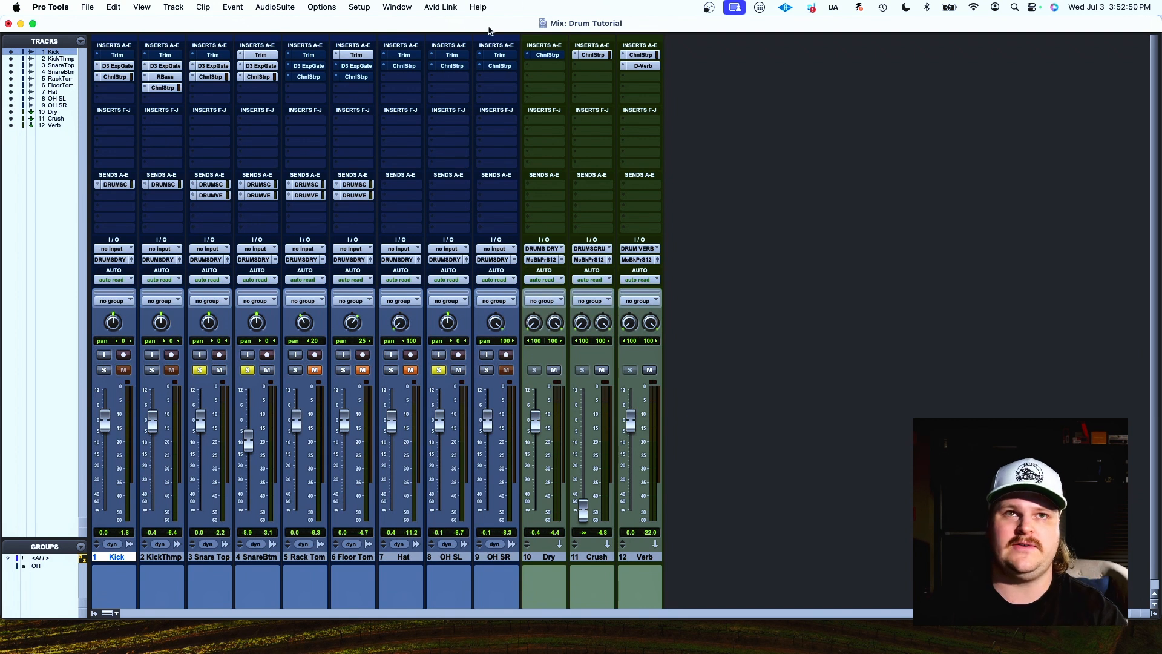
left_click(451, 65)
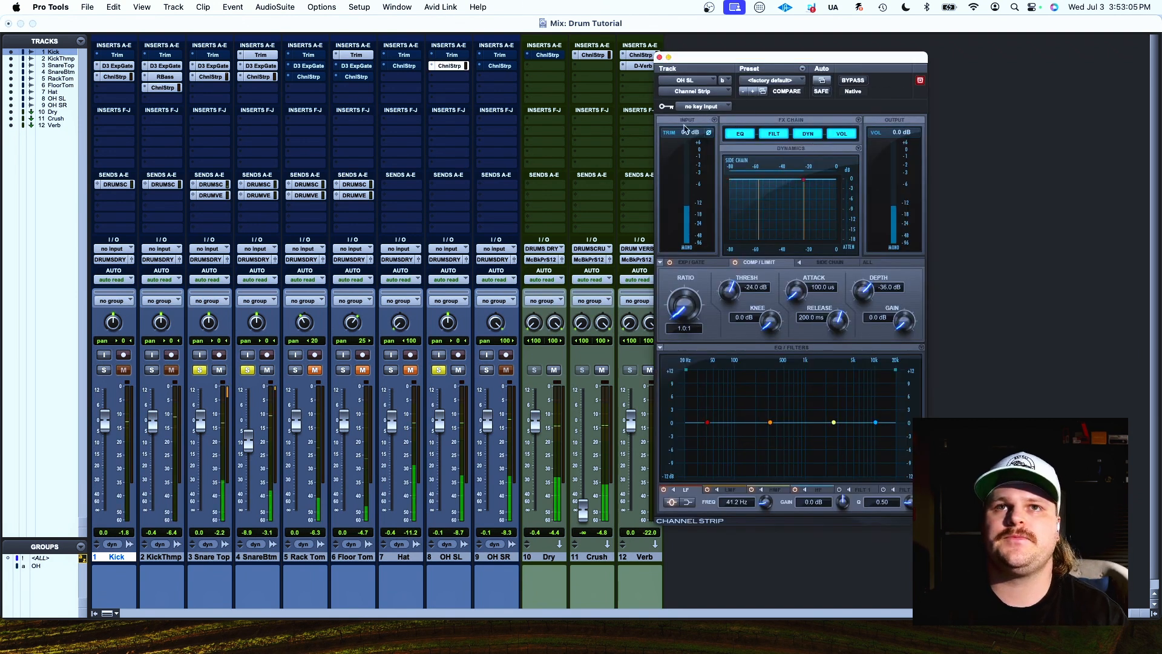
left_click(710, 133)
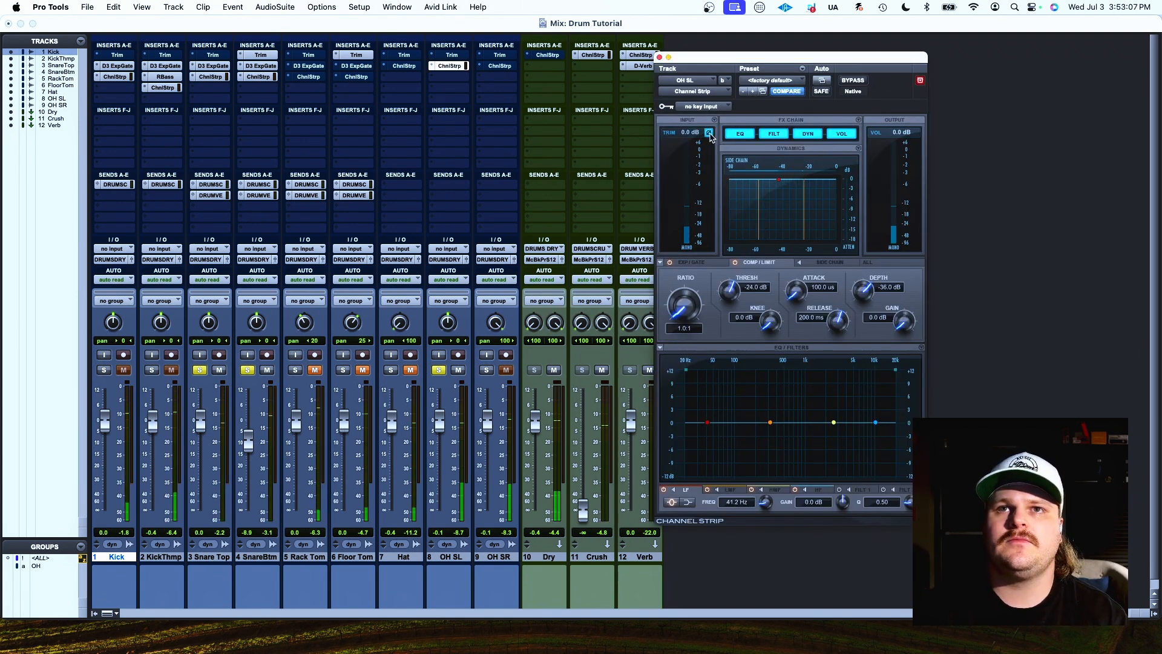
left_click(710, 134)
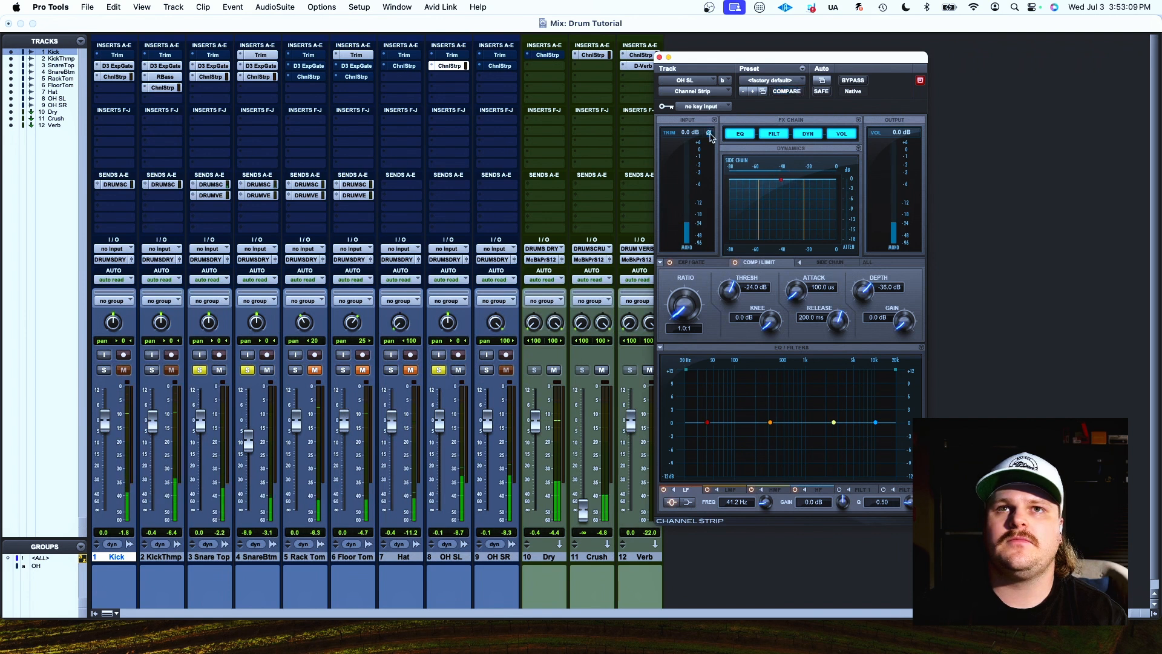
left_click(709, 133)
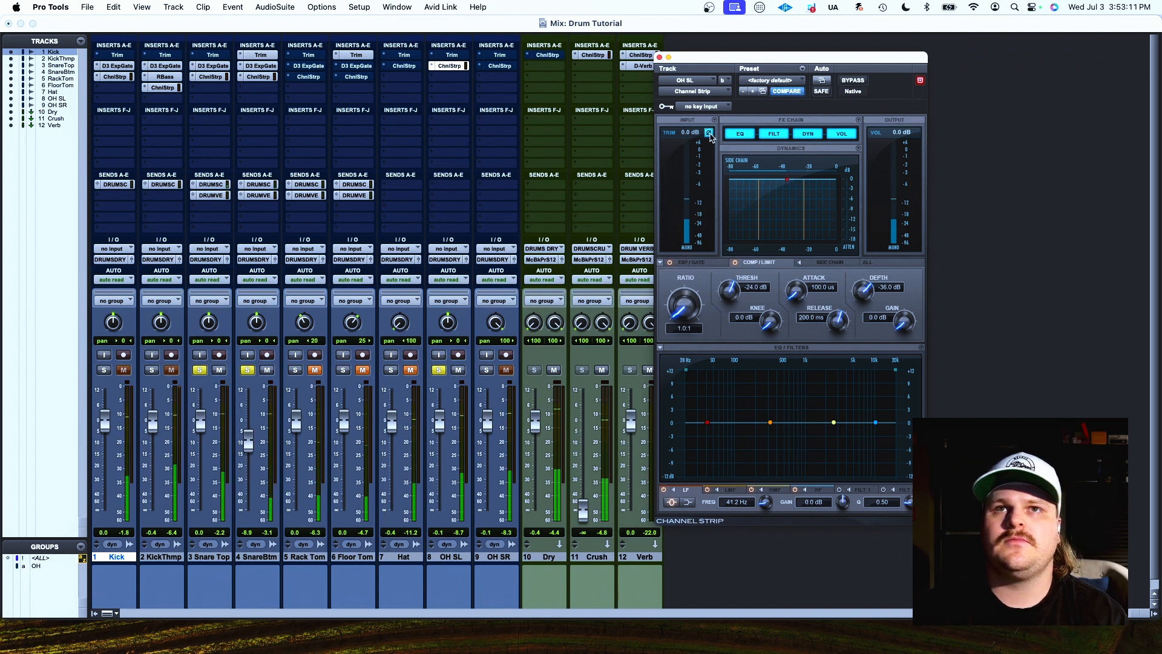
left_click(710, 133)
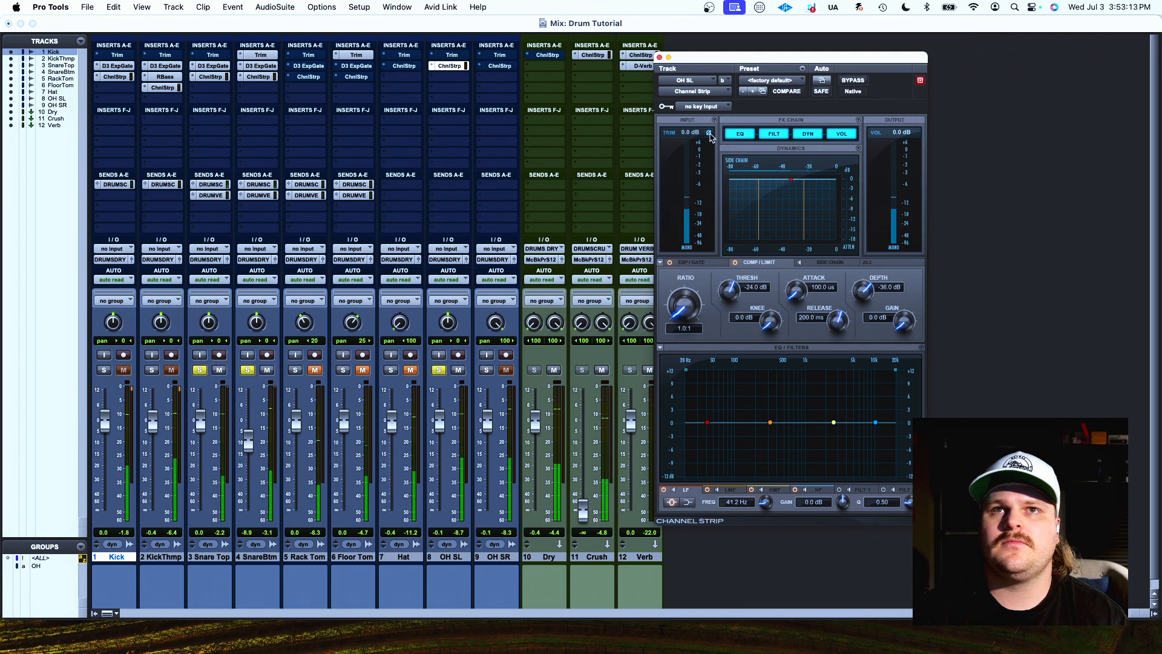
left_click(709, 133)
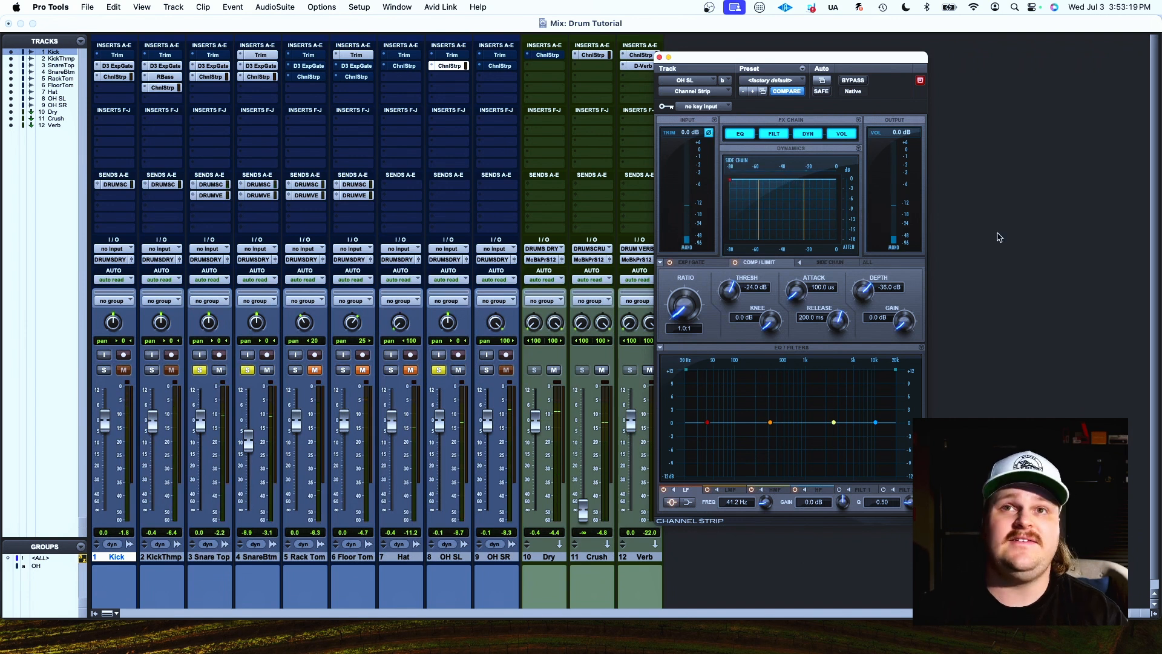
Step: Clear the snare solos and solo OH SR alongside OH SL
left_click(248, 371)
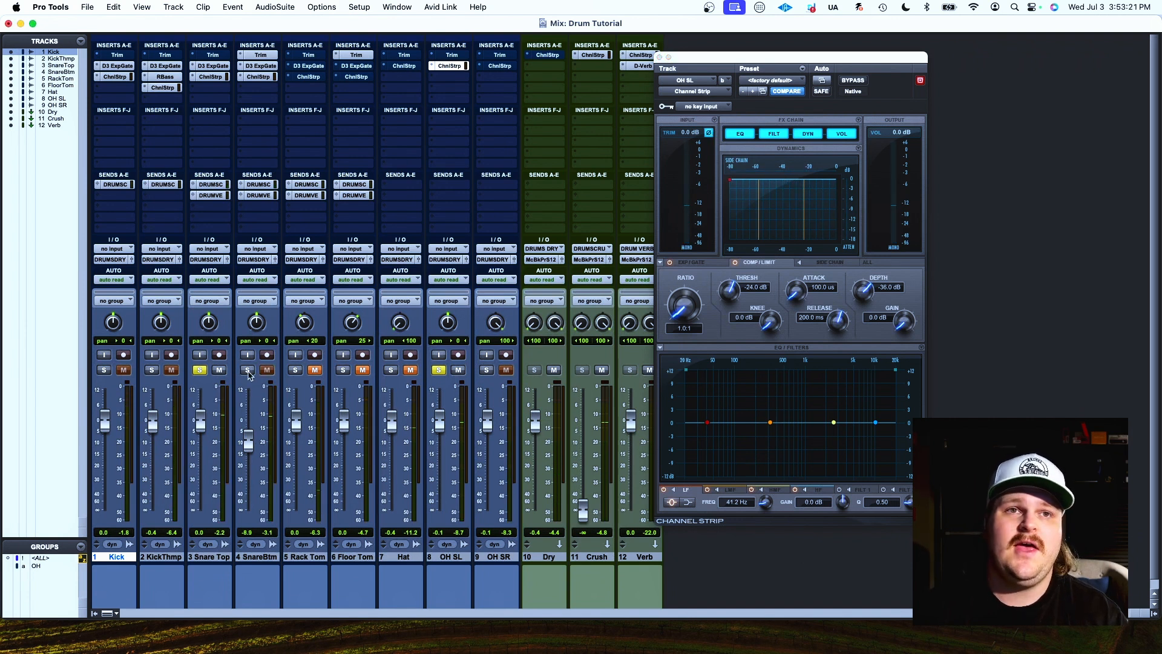
left_click(487, 371)
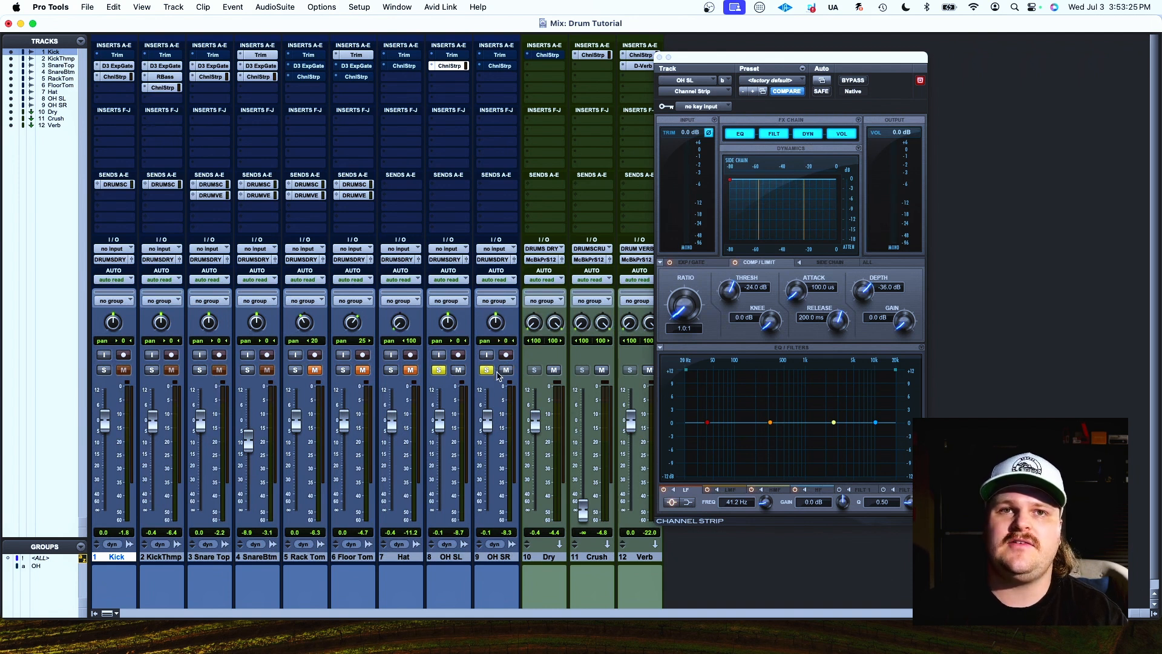
Step: Open OH SR's Channel Strip, invert its input polarity to match OH SL, and close the plug-in
left_click(500, 66)
left_click_drag(777, 55, 810, 60)
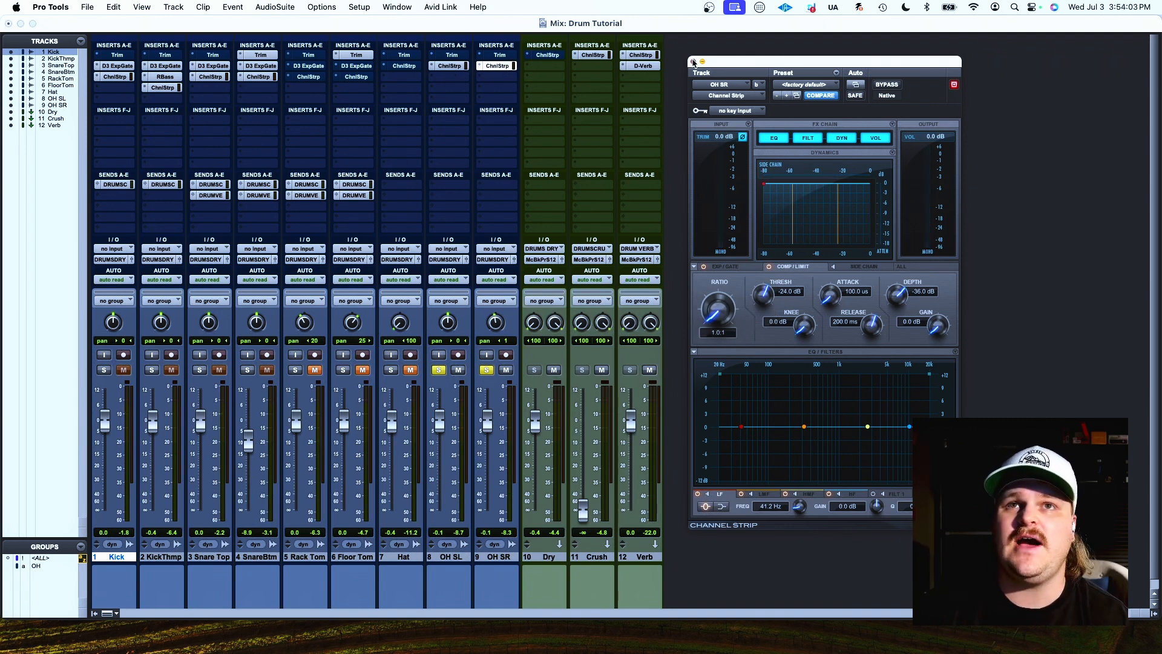
left_click(694, 61)
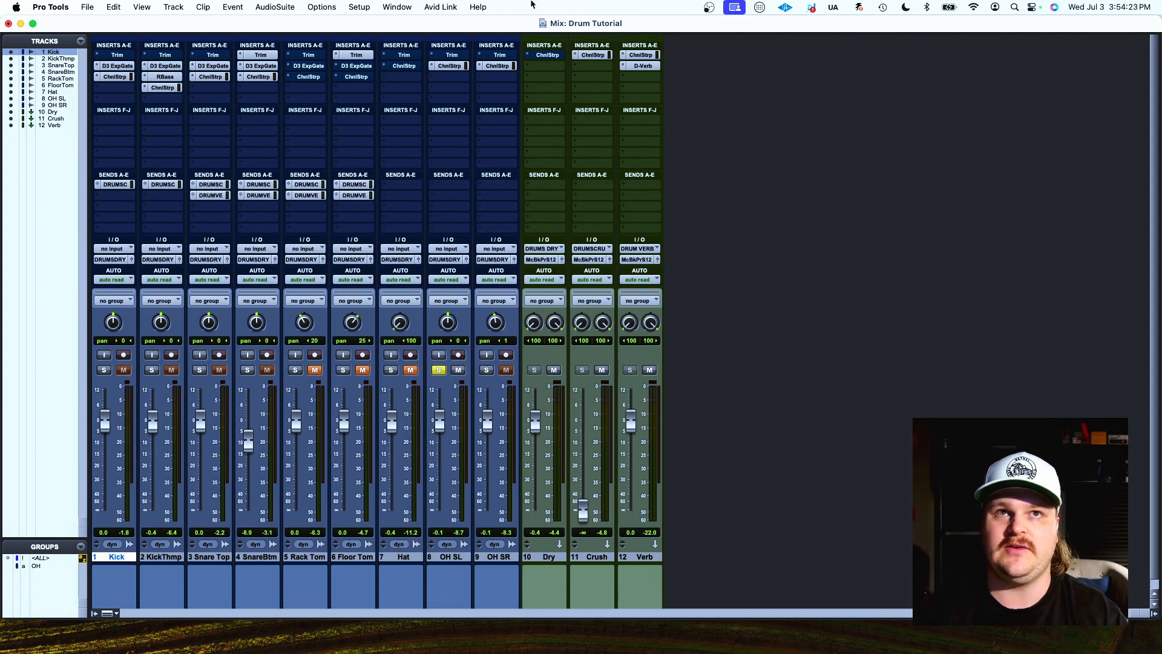
Step: Play the soloed OH SL track and add a high-pass filter at about 150 Hz in its Channel Strip
left_click(456, 66)
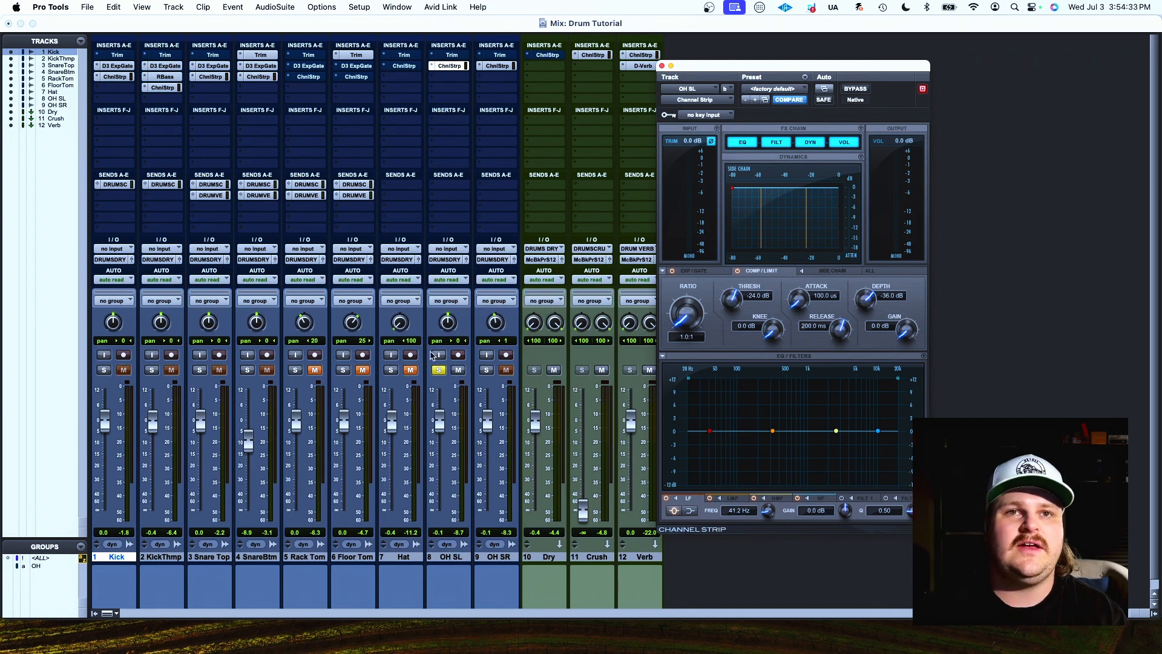
key("space")
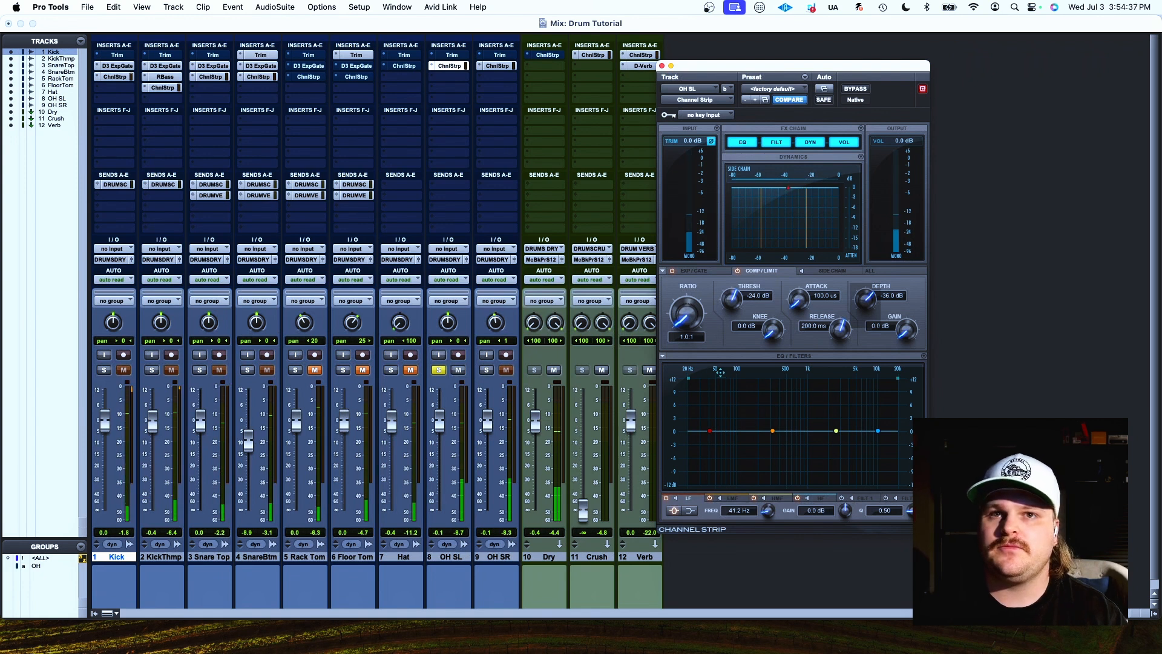
left_click(865, 497)
left_click_drag(689, 379, 749, 379)
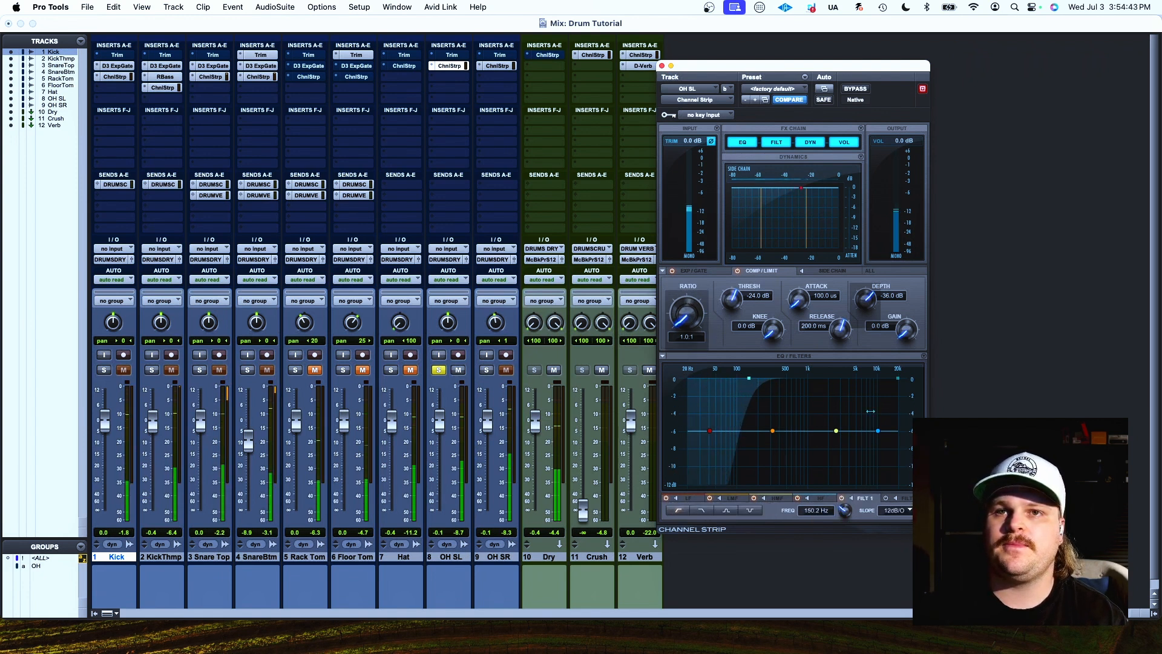
Step: Cut OH SL's low mids around 742 Hz by about 2.2 dB and slightly cut its high-mid and high bands
left_click_drag(772, 431, 798, 440)
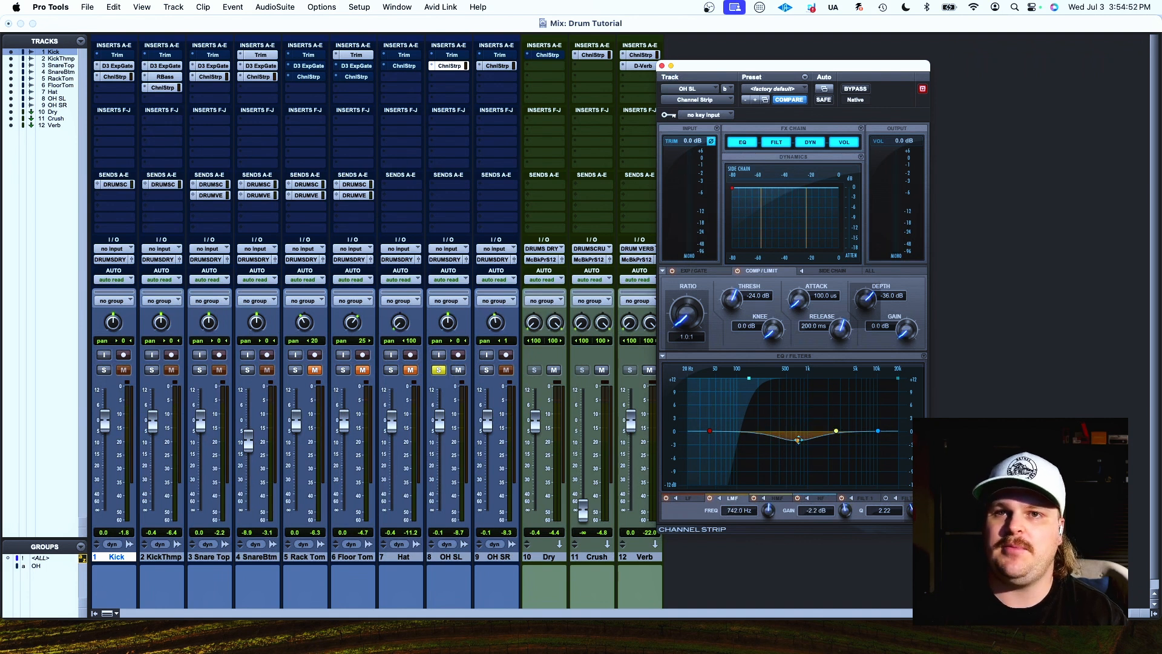
left_click_drag(797, 441, 836, 432)
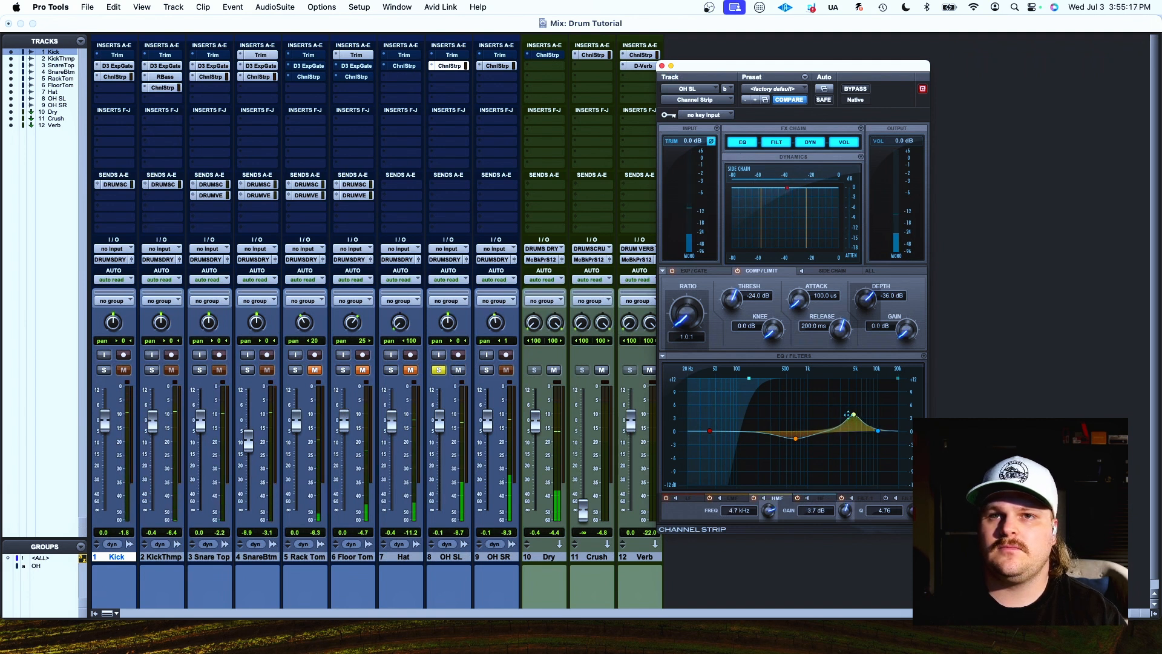
mouse_move(843, 415)
left_mouse_down()
mouse_move(857, 402)
mouse_move(837, 402)
mouse_move(838, 435)
left_mouse_up()
left_click(880, 432)
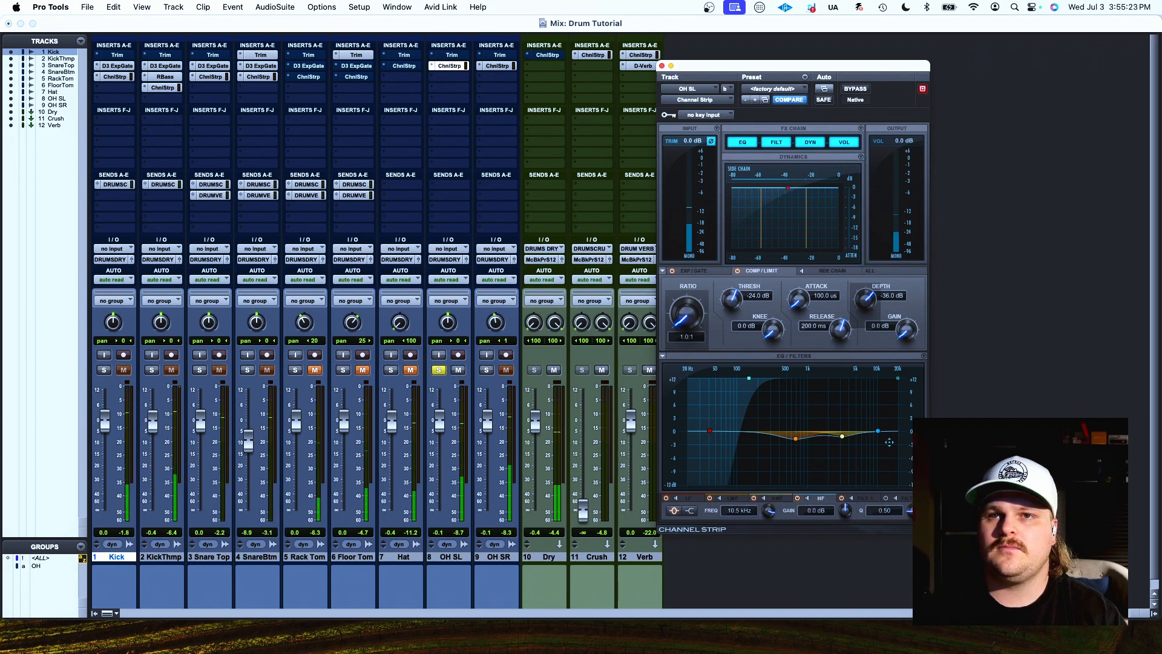
mouse_move(880, 433)
left_mouse_down()
mouse_move(872, 407)
mouse_move(878, 418)
left_mouse_up()
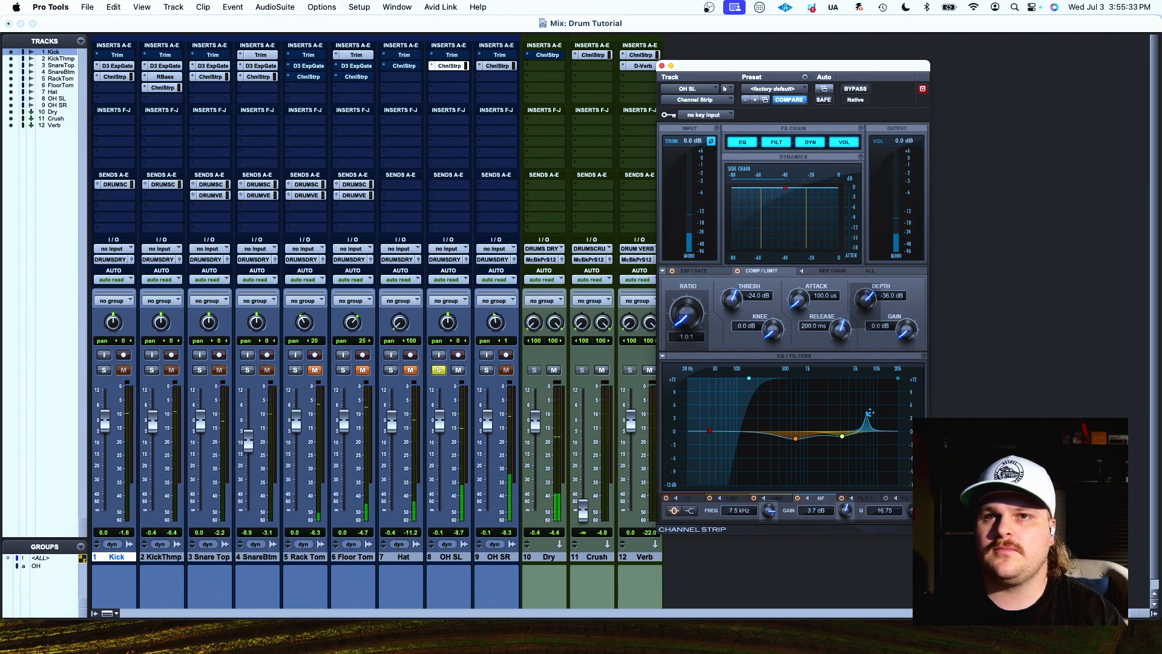
mouse_move(868, 413)
left_mouse_down()
mouse_move(880, 413)
mouse_move(878, 429)
left_mouse_up()
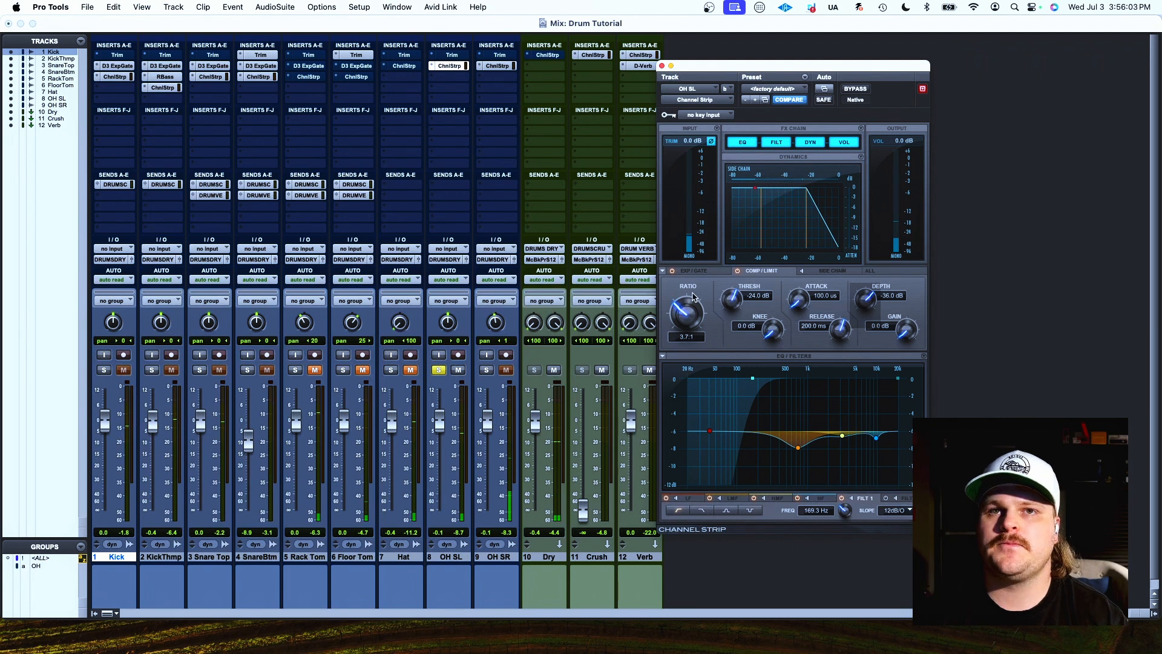
Step: Set OH SL's compressor to ratio 4.1:1, threshold -33.1 dB, knee 6.8 dB, attack 26.3 ms, release 91.4 ms and depth Off, and close the plug-in
left_click_drag(694, 296, 689, 306)
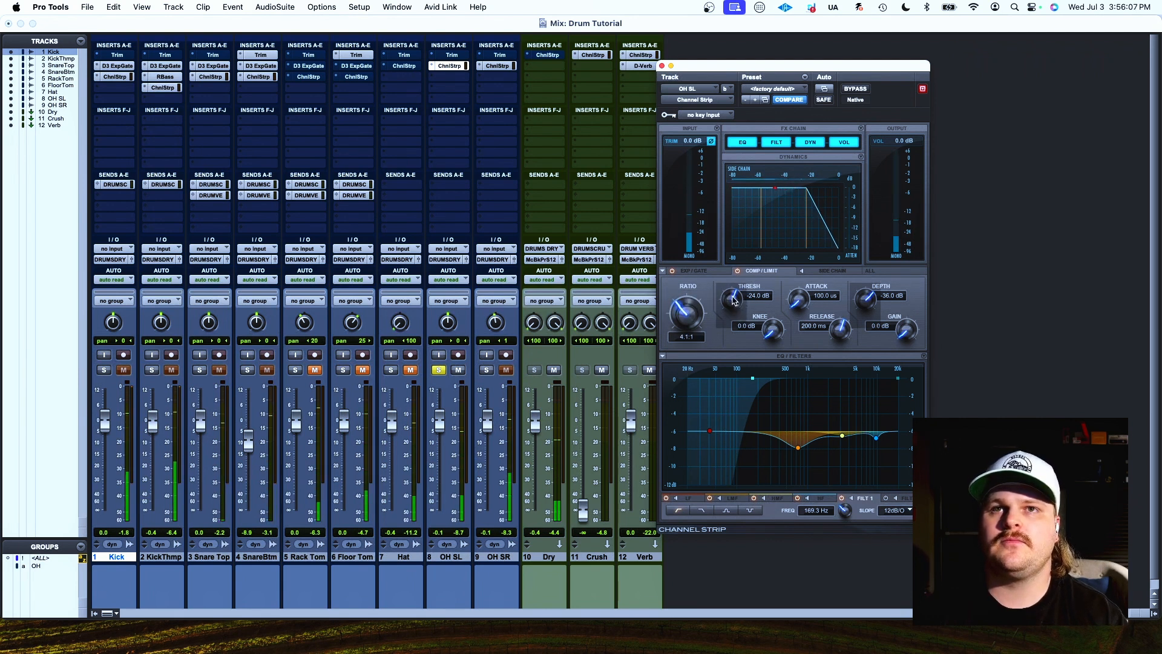
left_click_drag(775, 326, 739, 313)
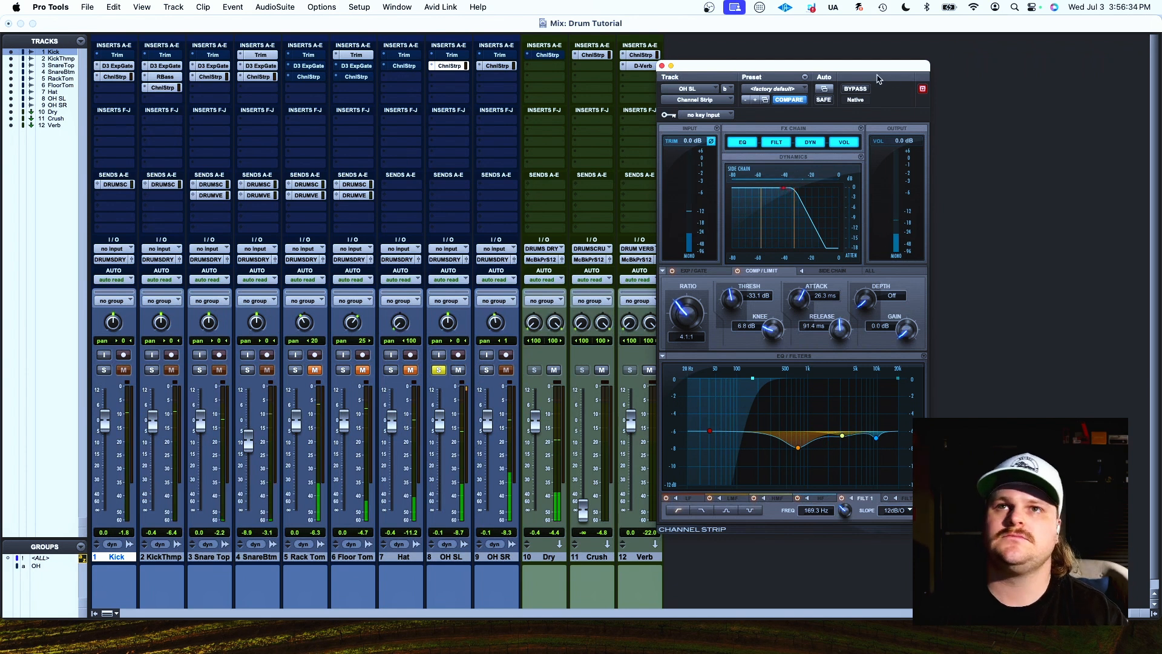
left_click(663, 65)
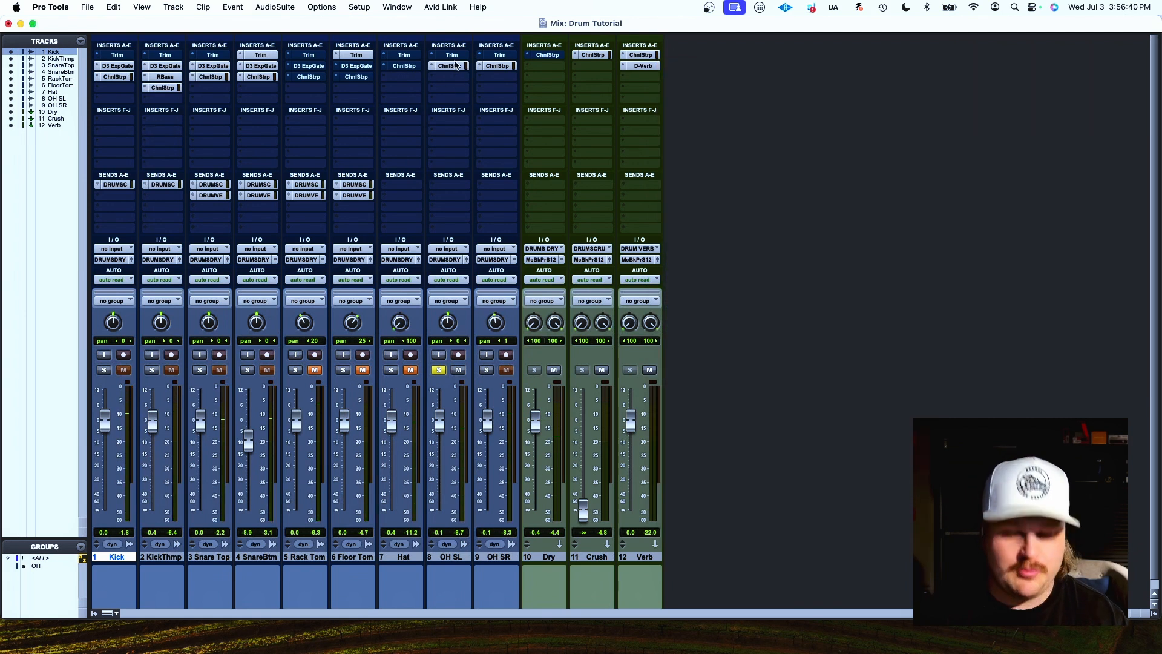
Step: Give OH SR the same Channel Strip settings as OH SL, and audition both overheads soloed and panned 100 left and right
left_click(505, 66)
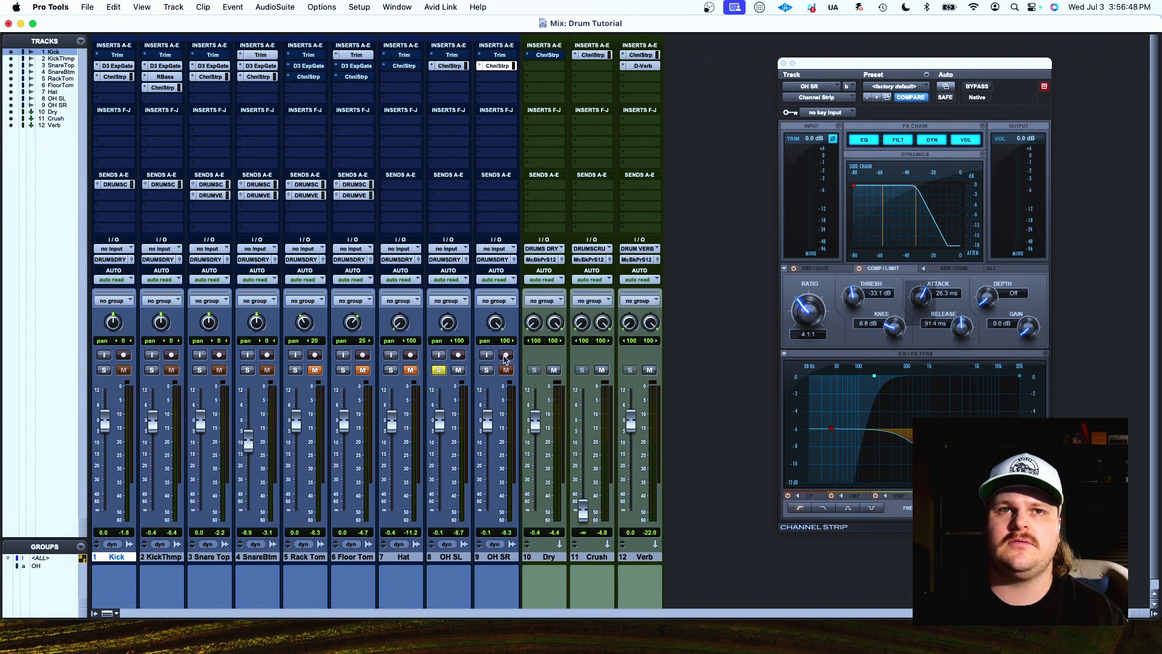
key("space")
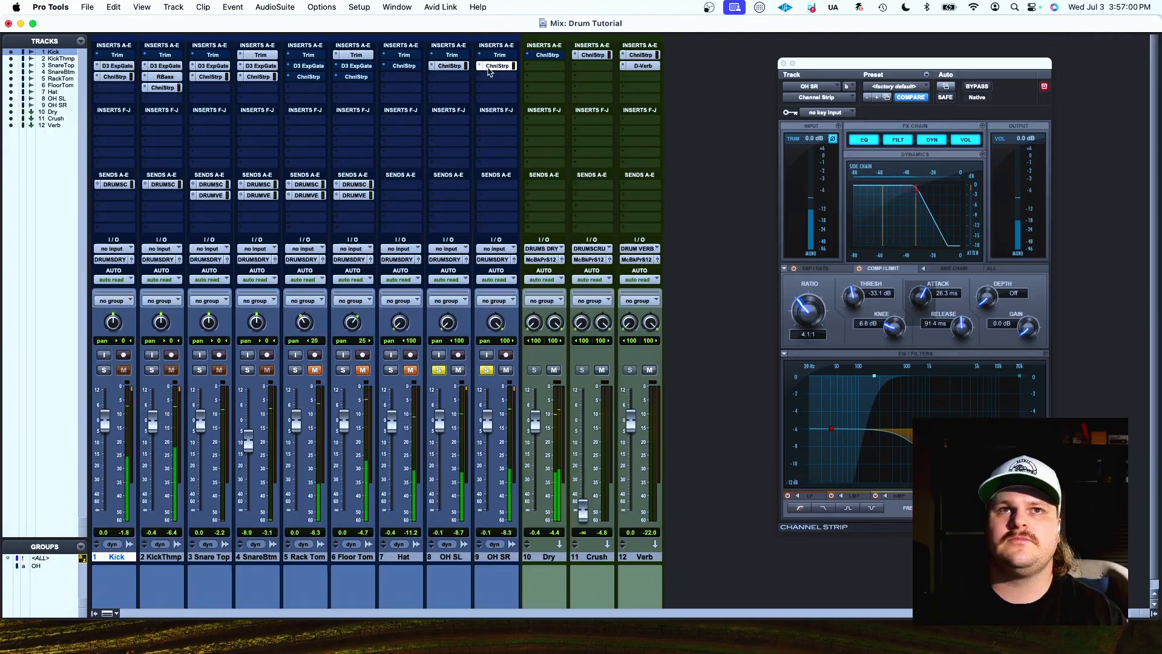
left_click(784, 64)
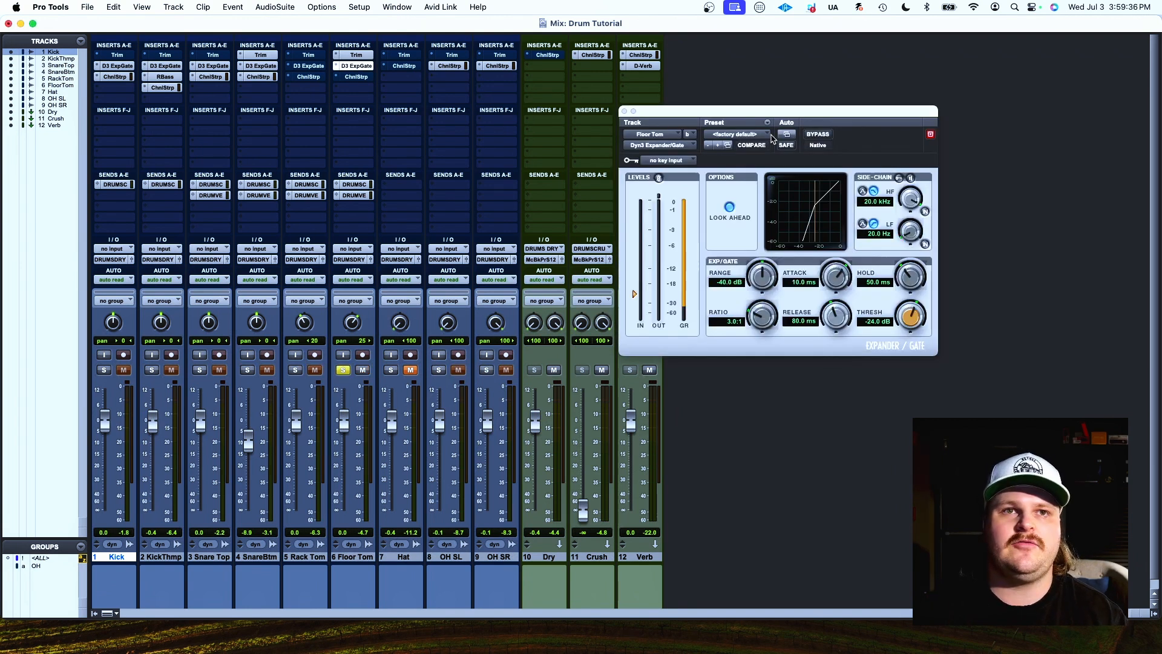
Step: Turn off Look Ahead on Floor Tom's gate and set ratio 100:1, attack about 442 µs and release about 844 ms
left_click(728, 208)
key("space")
left_click_drag(763, 313, 777, 239)
mouse_move(838, 320)
left_mouse_down()
mouse_move(845, 290)
mouse_move(841, 315)
left_mouse_up()
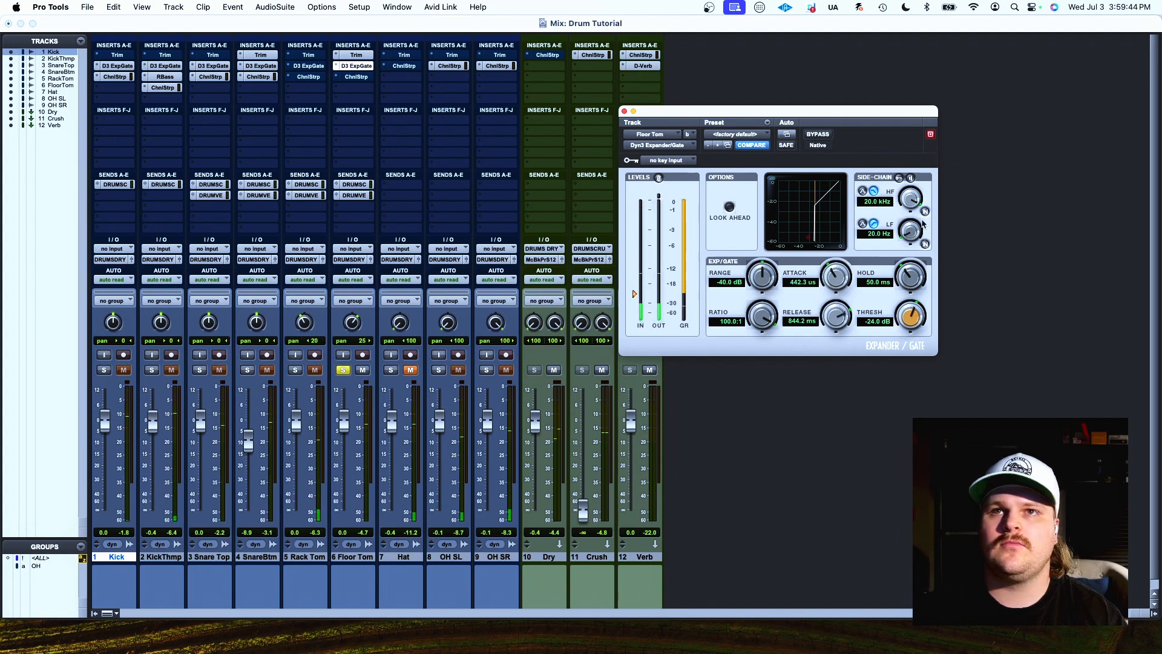
Step: Filter the Floor Tom gate's side-chain between 205.8 Hz and 383.3 Hz, set threshold -29.7 dB and range -14.6 dB, and close it
left_click(911, 177)
mouse_move(908, 241)
left_mouse_down()
mouse_move(917, 204)
mouse_move(914, 230)
left_mouse_up()
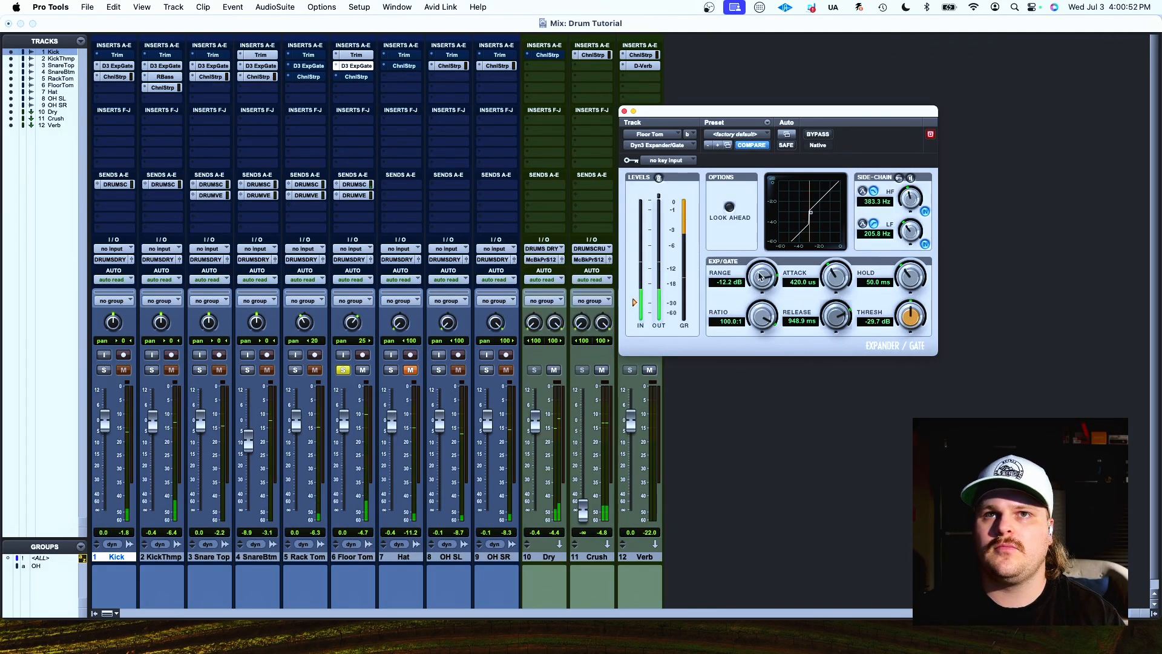
left_click_drag(751, 275, 757, 297)
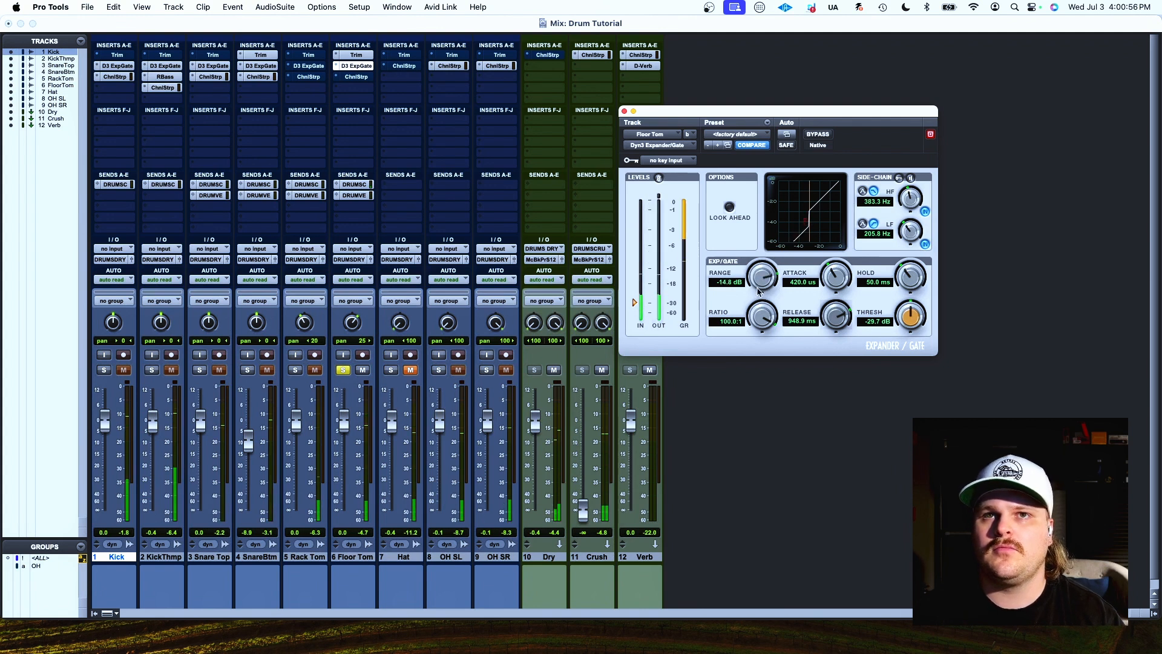
left_click(625, 112)
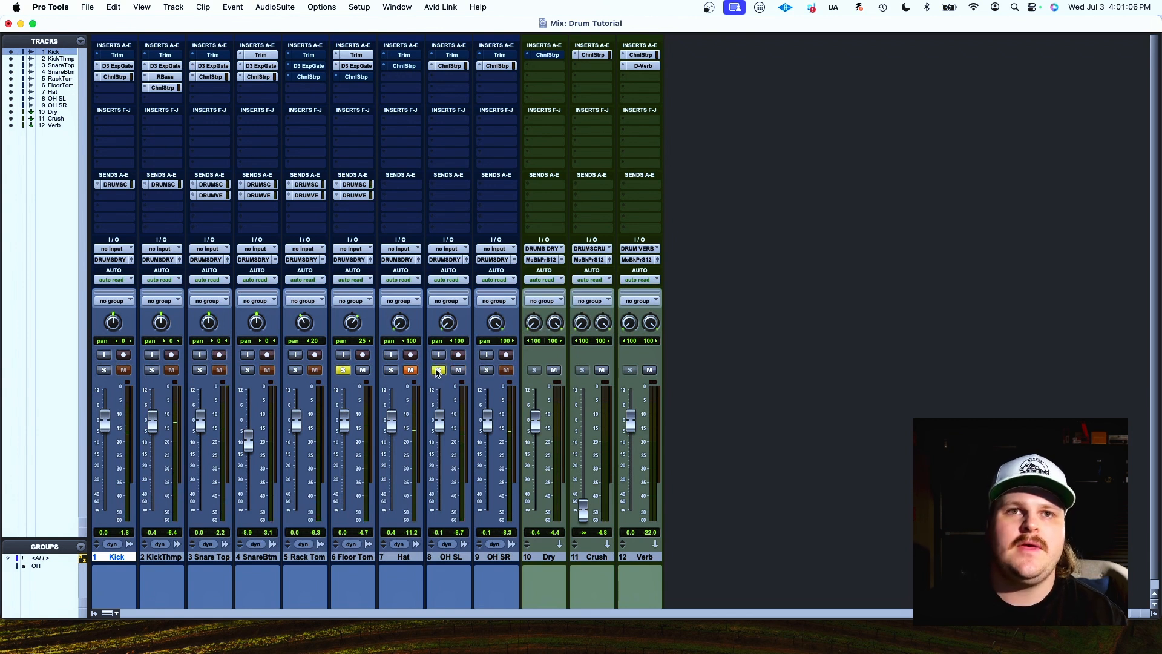
Step: Invert Floor Tom's Channel Strip input polarity with the overheads soloed alongside, and set its compression ratio to 3.5:1
left_click(362, 78)
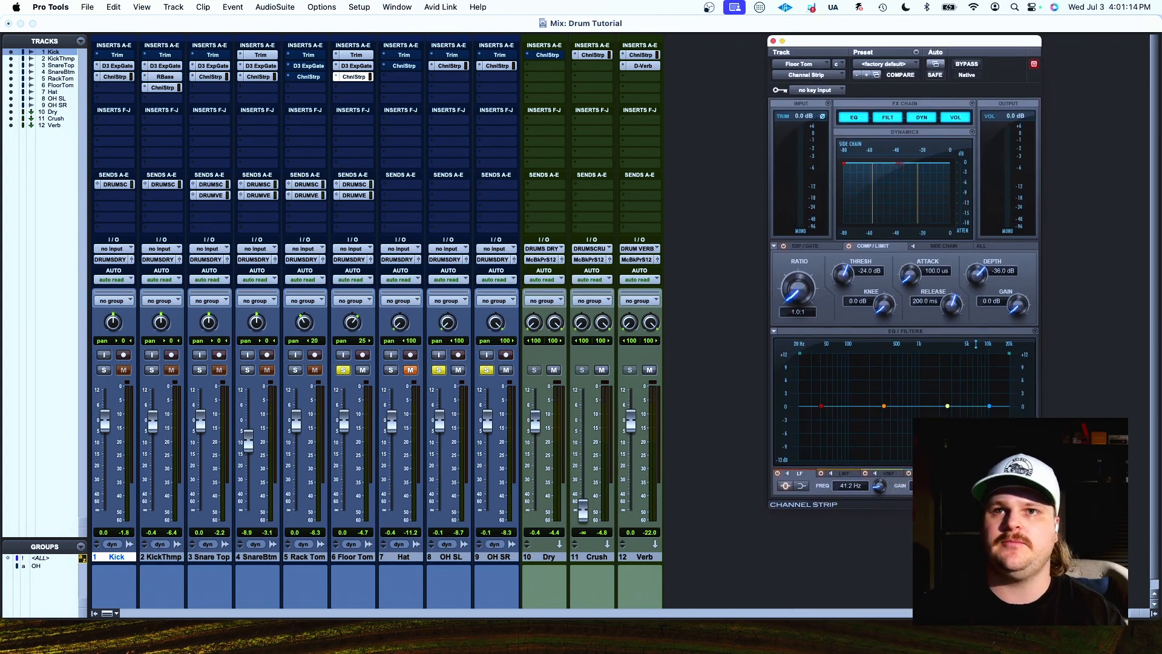
left_click(822, 118)
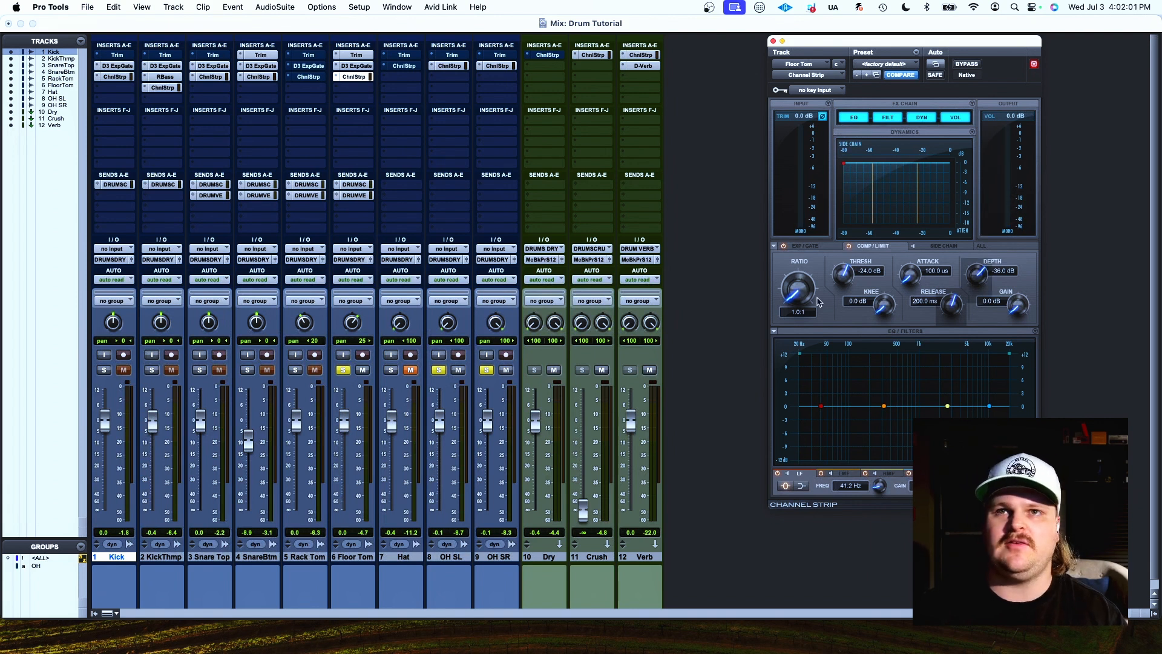
left_click_drag(804, 301, 806, 283)
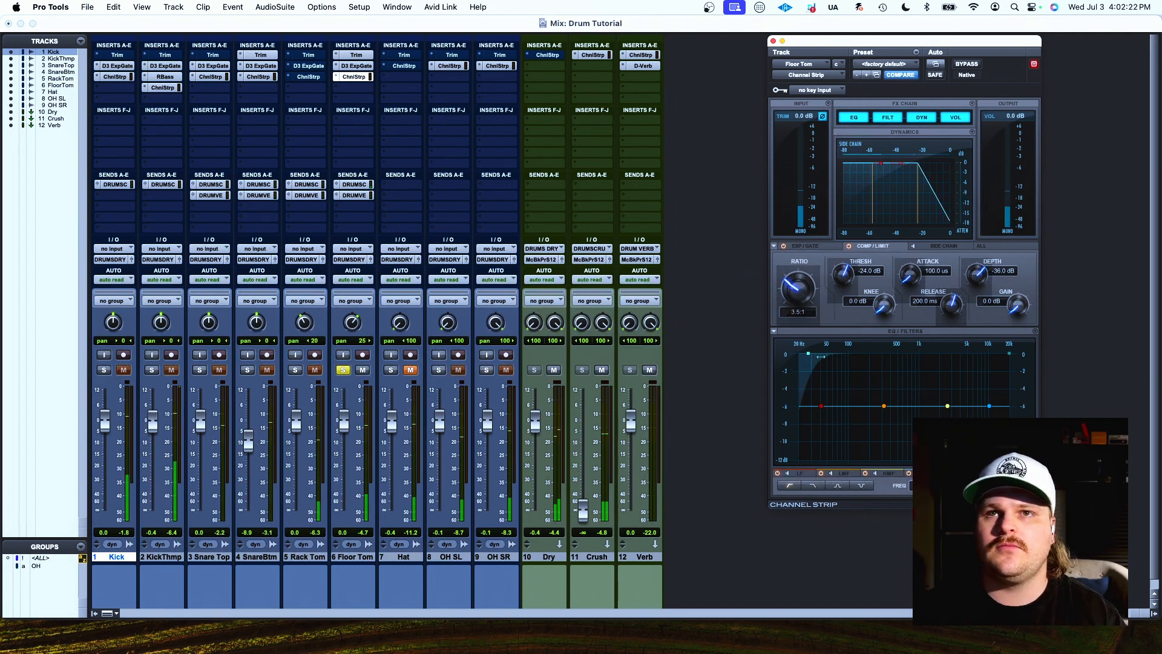
Step: Shape Floor Tom's EQ with a low boost around 82.5 Hz, low-mid and 1.9 kHz cuts, a high boost, and high-pass and low-pass filters
left_click_drag(884, 407, 881, 435)
left_click_drag(821, 406, 834, 389)
left_click_drag(1023, 485, 1023, 472)
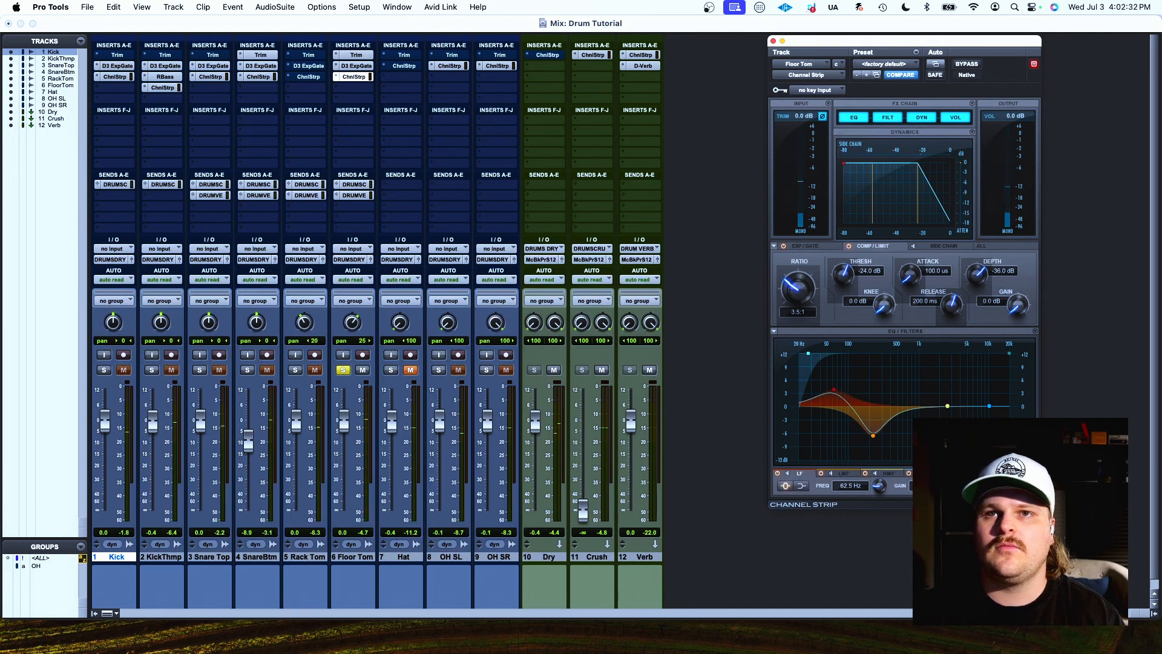
left_click_drag(834, 389, 823, 354)
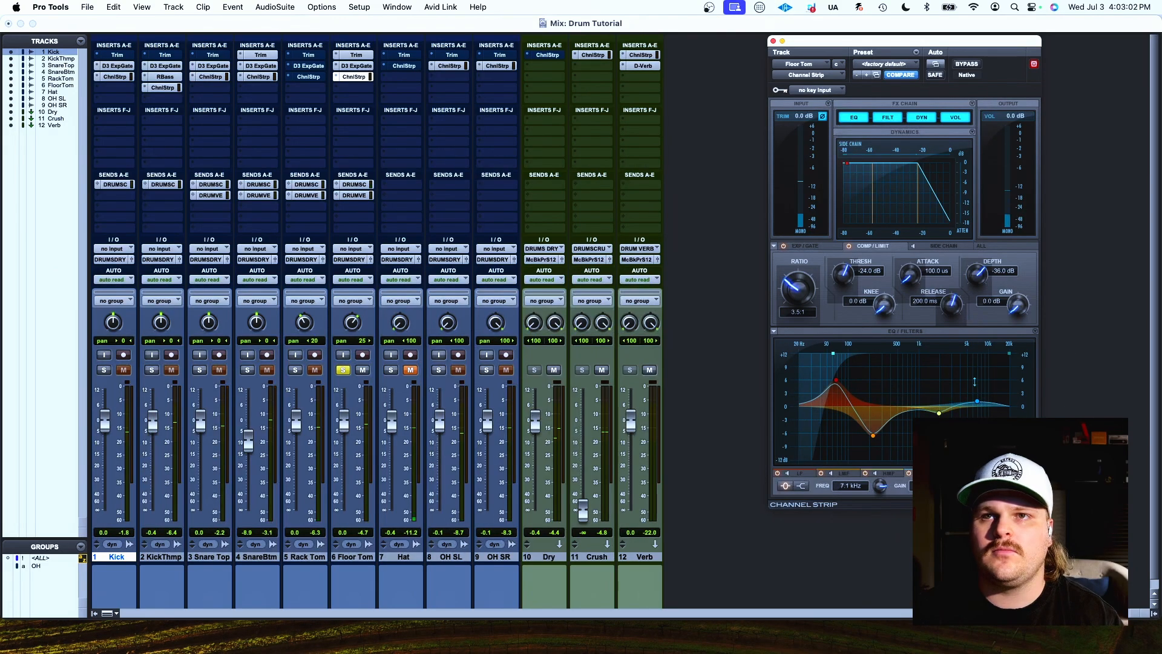
left_click_drag(977, 401, 971, 372)
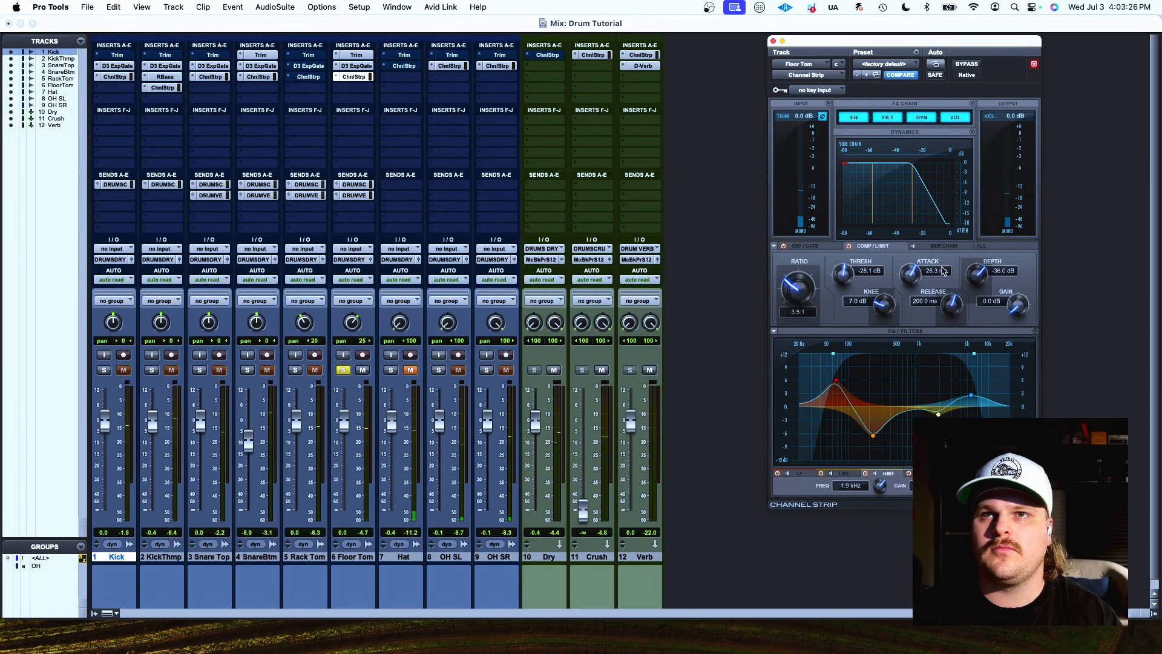
Step: Set Floor Tom's compressor to threshold -29.5 dB, ratio 3.5:1, knee 7.0 dB, attack 26.3 ms, release 135.2 ms and depth Off
left_click_drag(952, 304, 979, 289)
left_click_drag(810, 290, 812, 293)
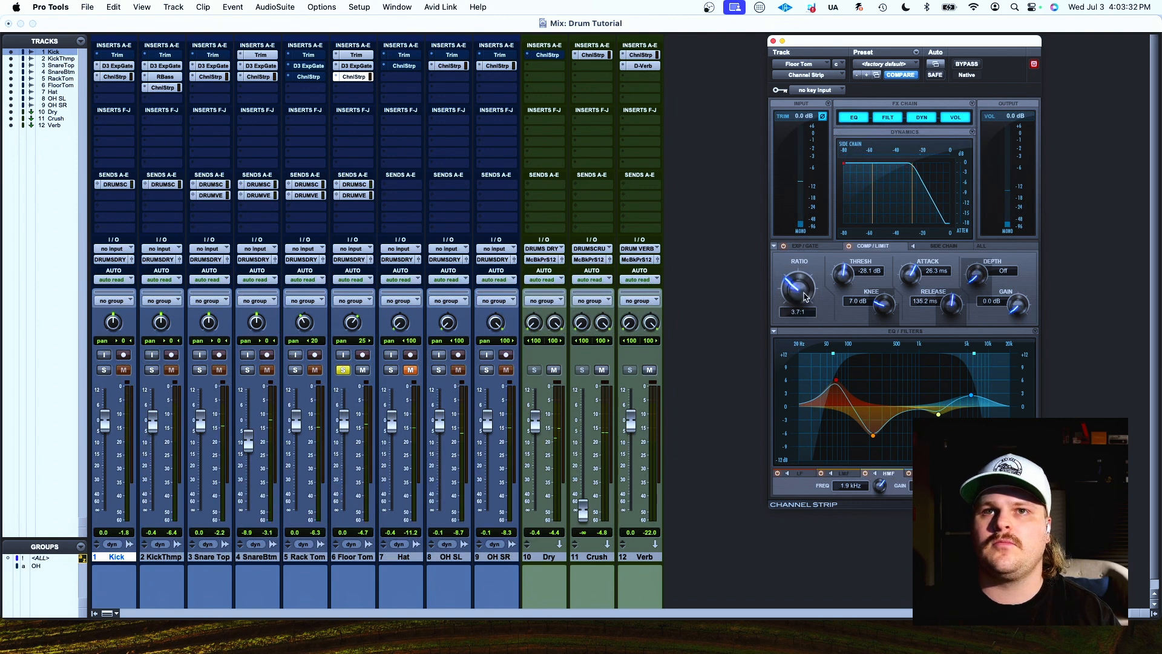
left_click_drag(804, 297, 835, 294)
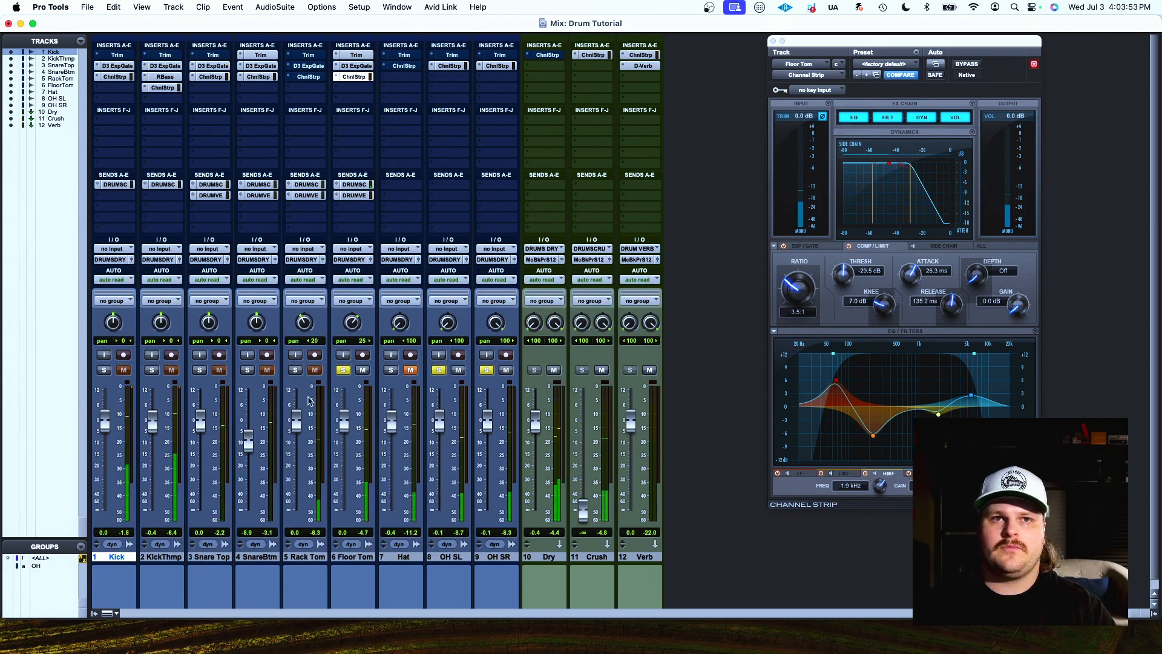
Step: Clear the solos on both overheads and Floor Tom, mute Rack Tom, and close Floor Tom's Channel Strip
left_click(440, 370)
left_click(487, 370)
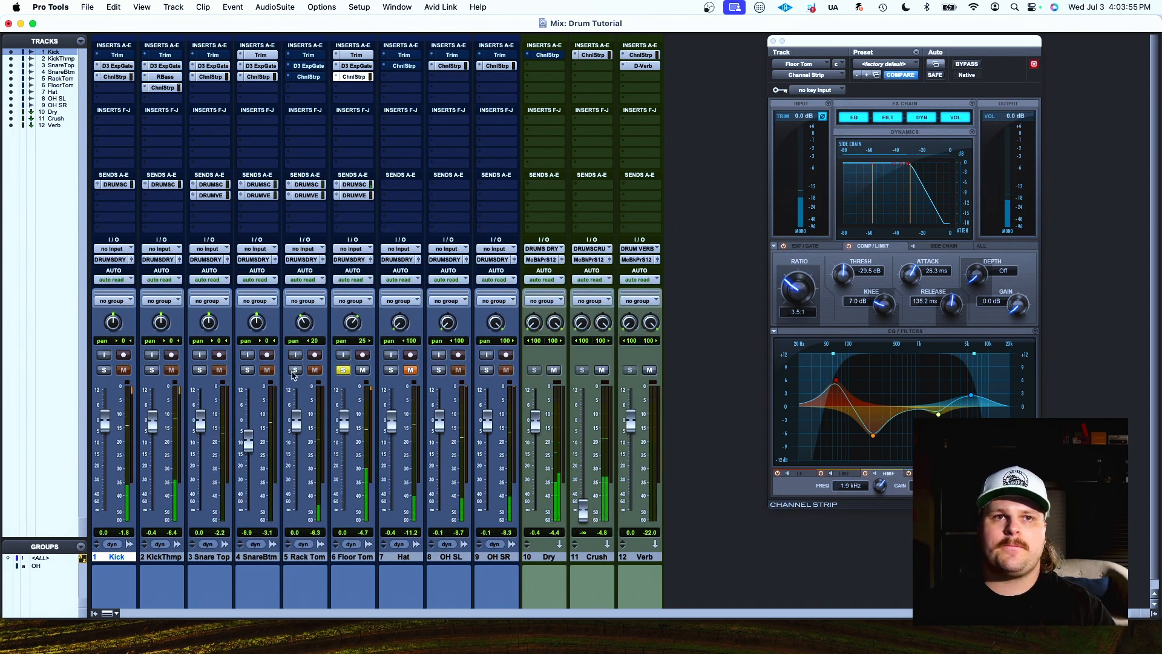
left_click(343, 369)
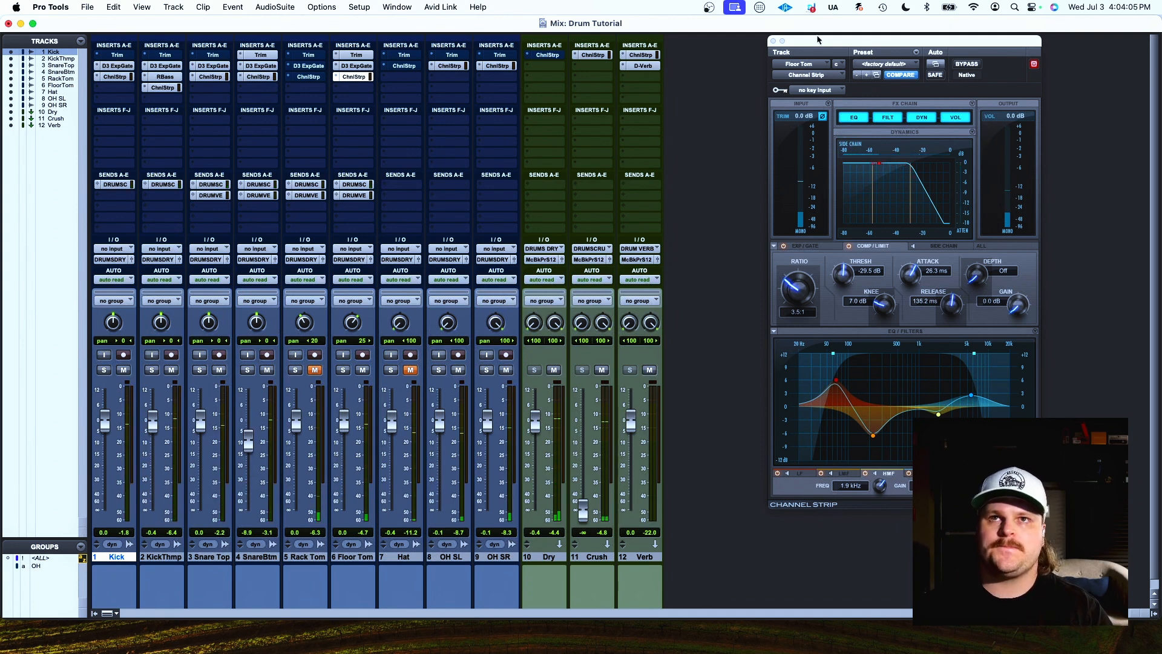
left_click(773, 41)
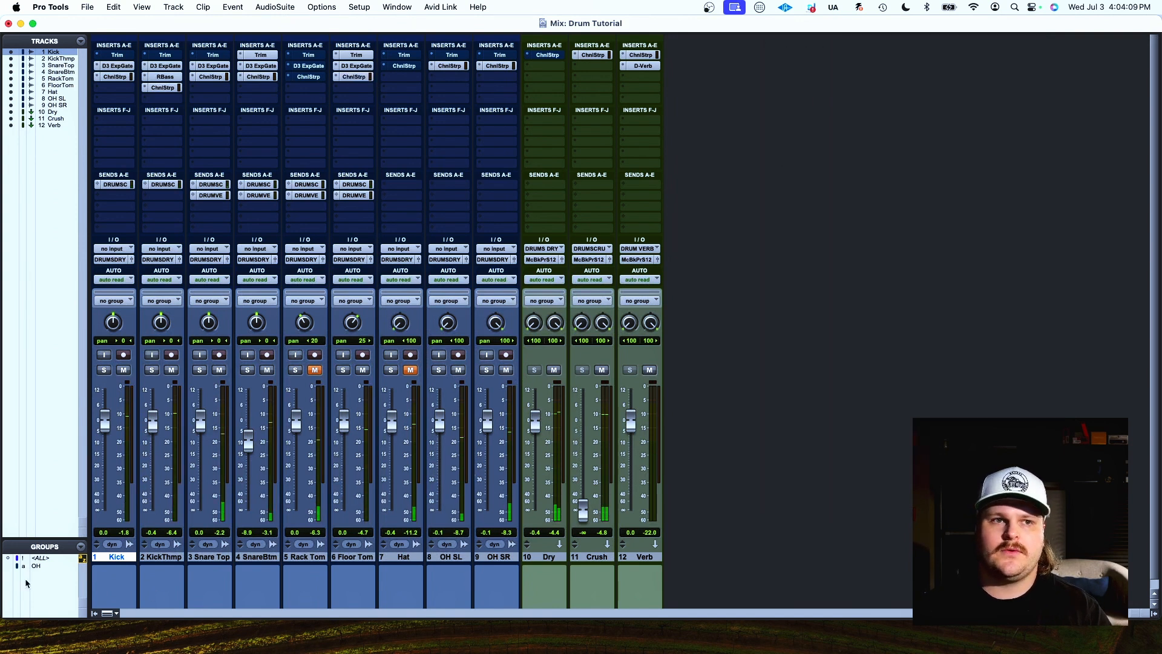
Step: Activate the OH group and lower both overhead faders together to -5.7 dB
key("a")
left_click_drag(442, 422, 442, 432)
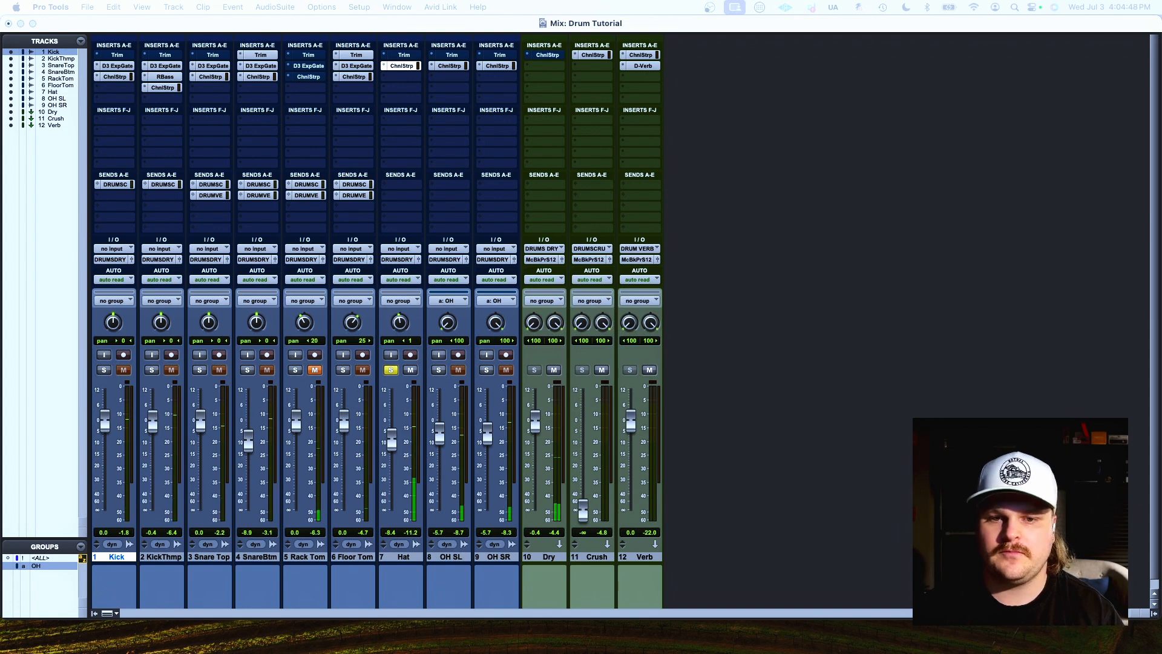
Step: Equalize the soloed Hat in its Channel Strip with a high-pass filter, low-mid and high-mid cuts, and a 1.2 dB boost at 9.9 kHz
left_click(401, 65)
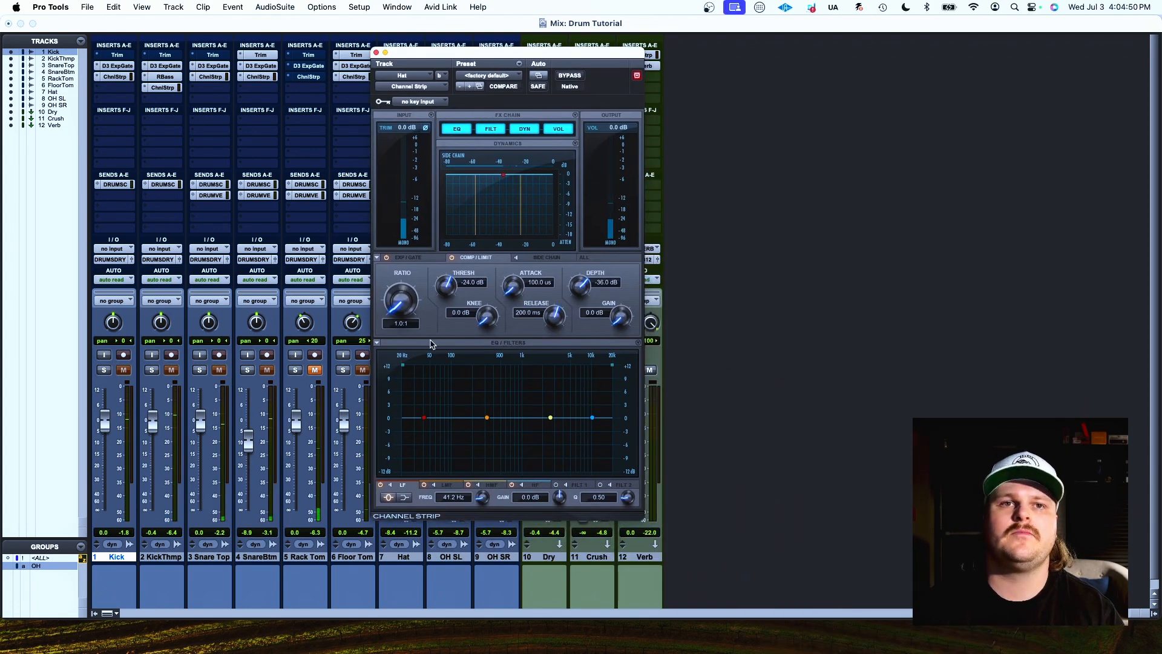
left_click_drag(402, 365, 477, 367)
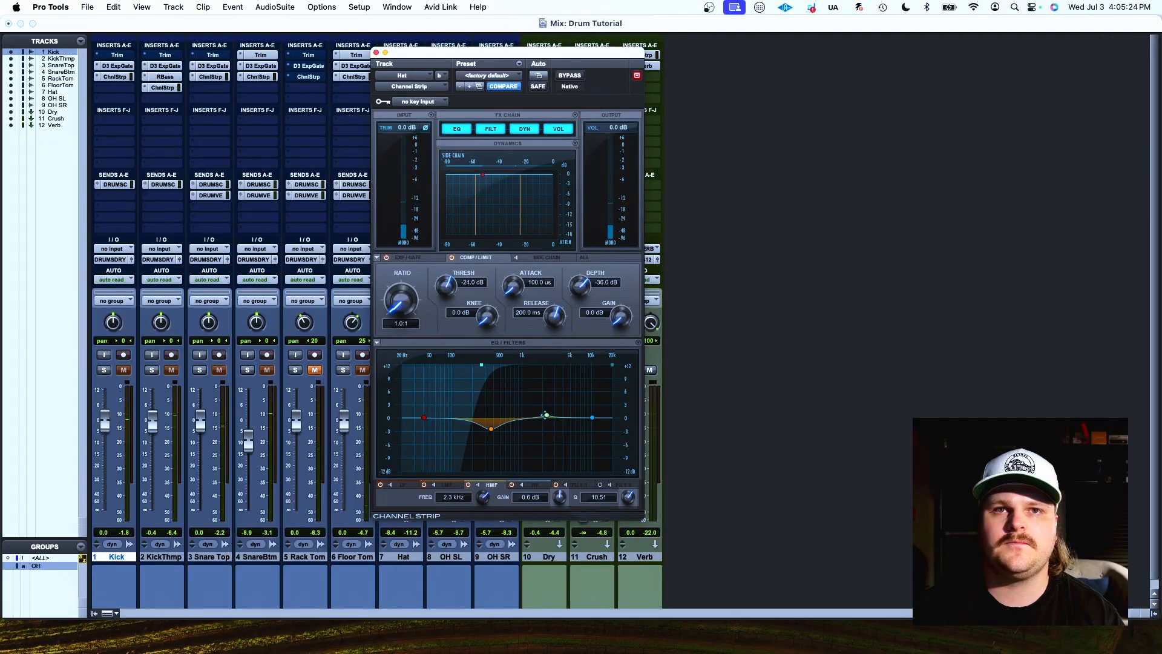
left_click_drag(549, 417, 590, 414)
left_click_drag(629, 494, 594, 410)
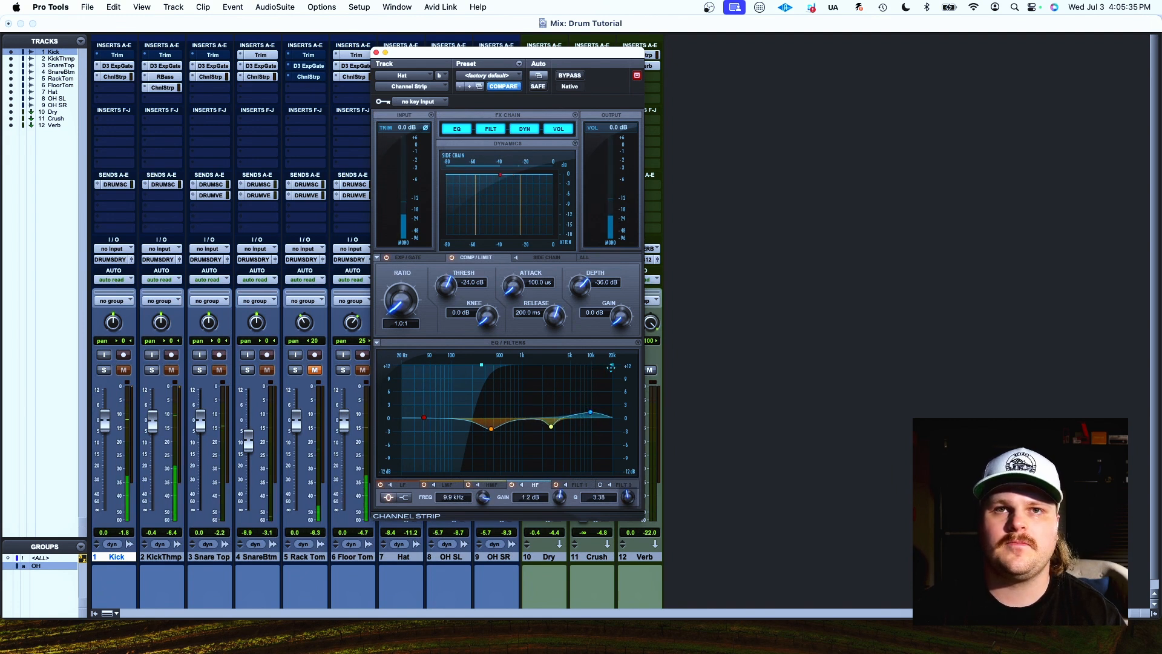
Step: Low-pass Hat at 16.4 kHz and set its compressor to threshold -33.4 dB, ratio 5.0:1, knee 7.0 dB and attack 6.3 ms, adjusting the release
left_click_drag(609, 368, 603, 365)
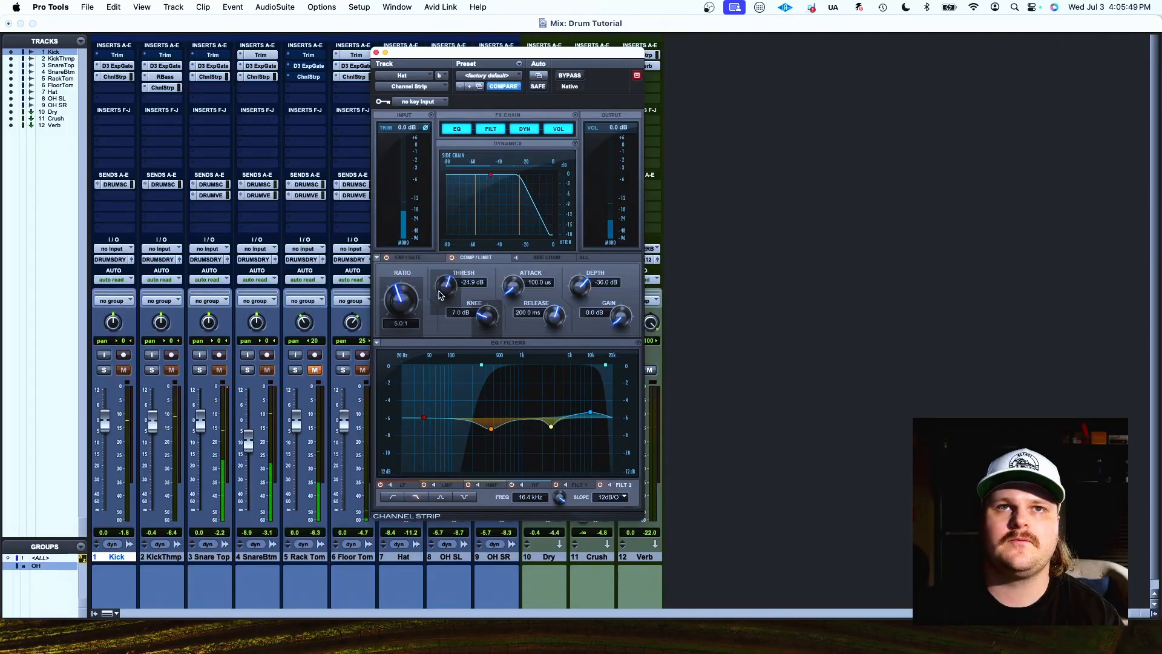
left_click_drag(445, 286, 442, 312)
left_click_drag(513, 285, 522, 243)
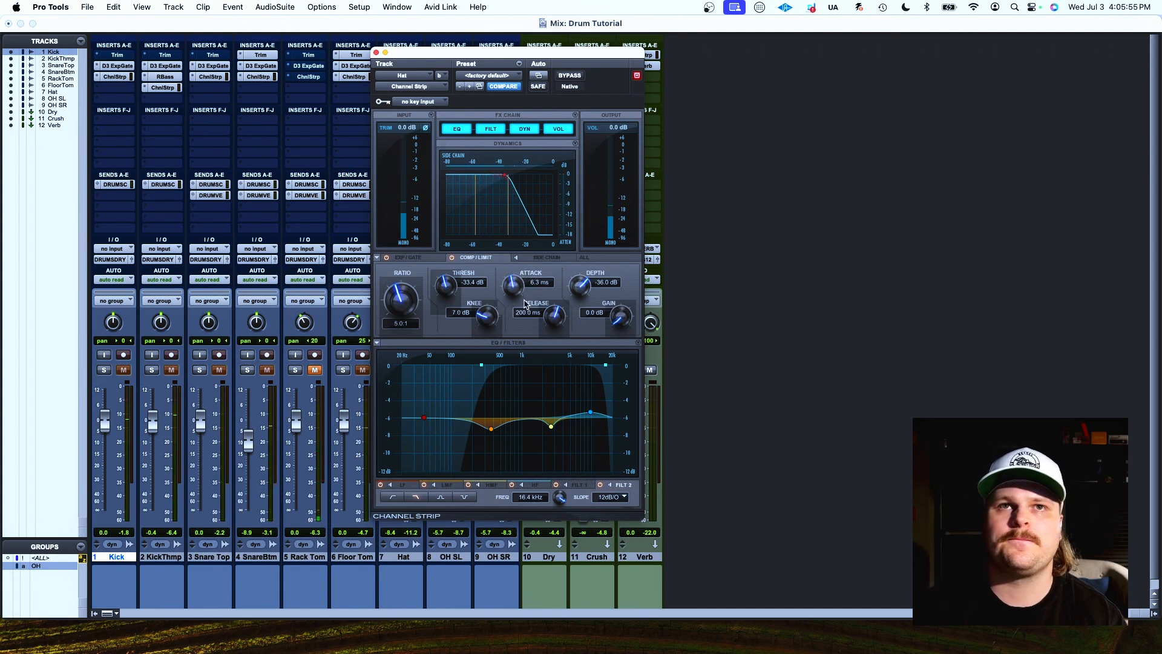
left_click_drag(557, 321, 556, 333)
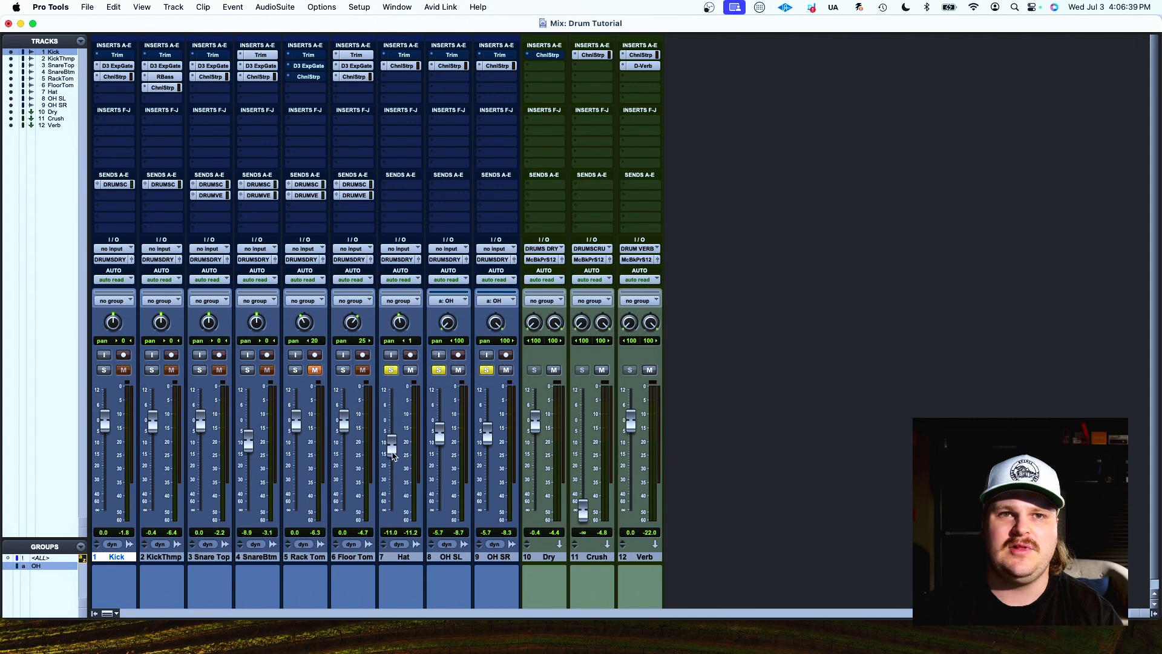
Step: Pan Hat hard left to 100 and lower its fader to -19.3 dB, balancing it against the soloed overheads
left_click_drag(393, 456, 394, 511)
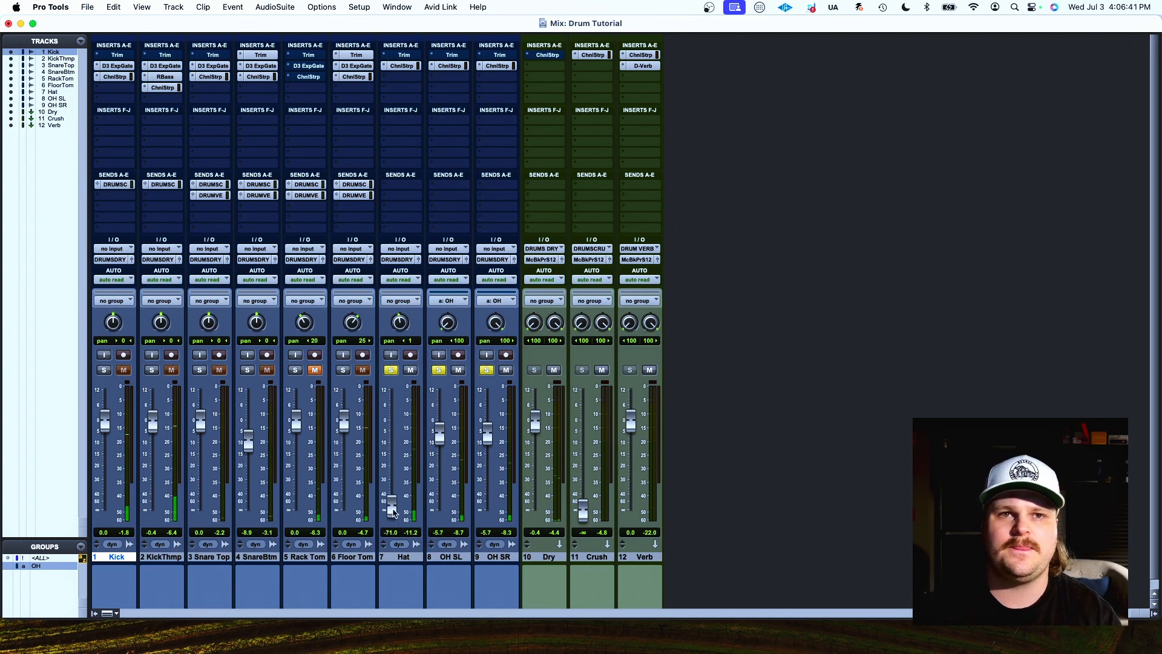
left_click_drag(400, 322, 398, 473)
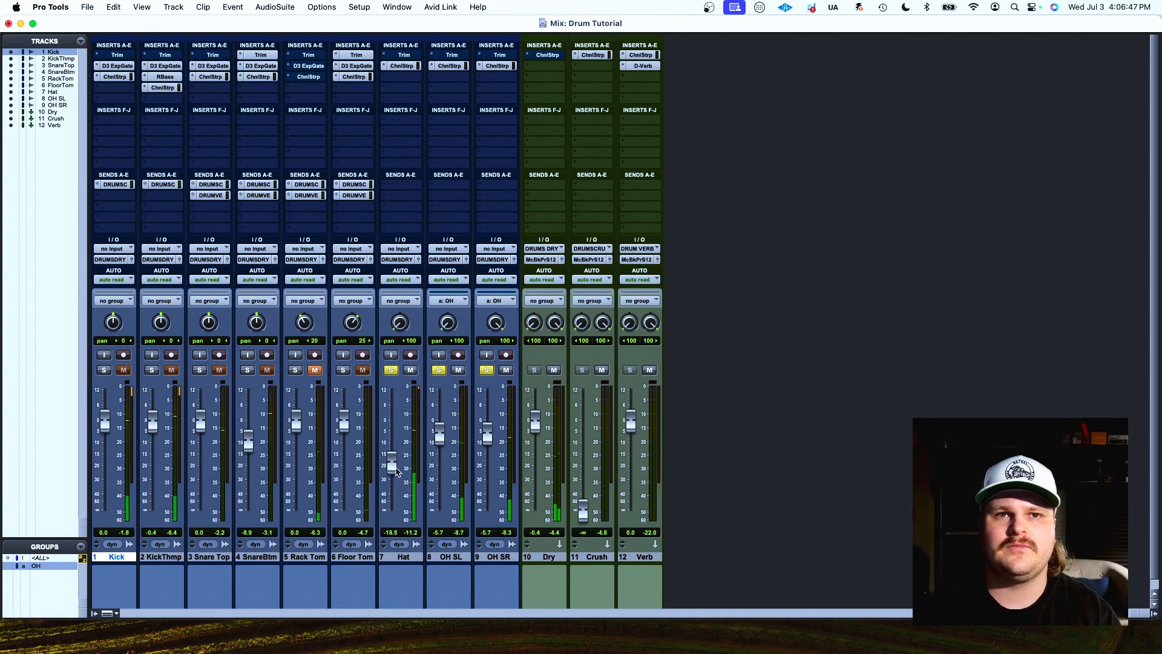
left_click_drag(395, 471, 397, 472)
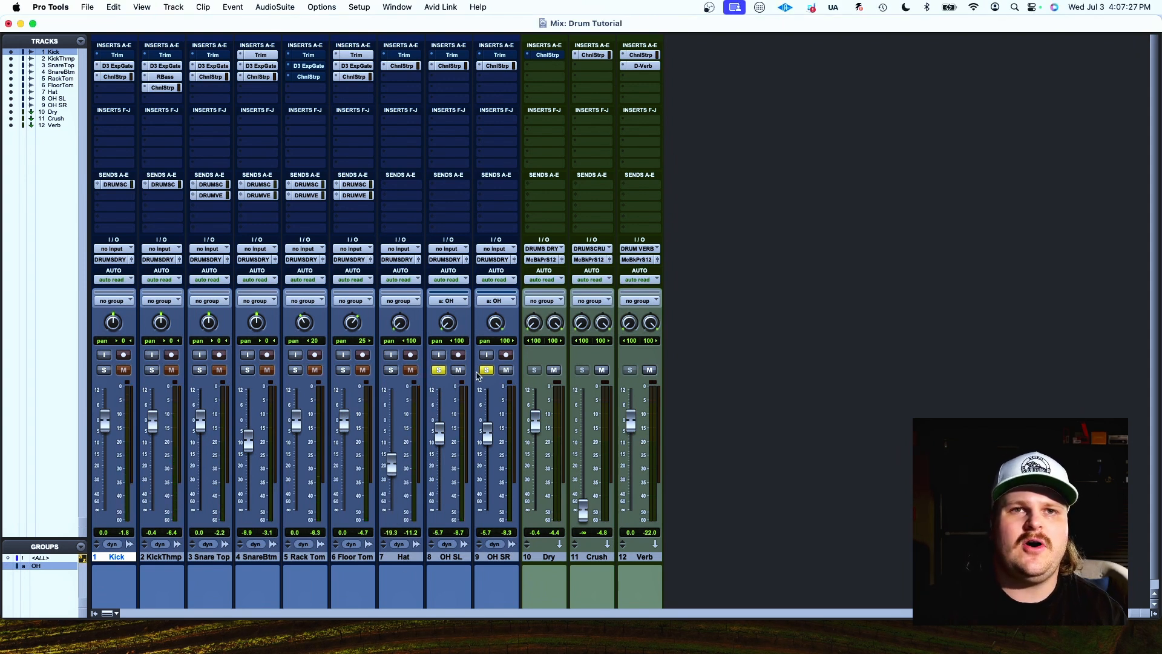
Step: Clear the overhead solos, solo the unmuted Rack Tom and activate its gate and Channel Strip inserts
left_click(486, 370)
left_click(294, 370)
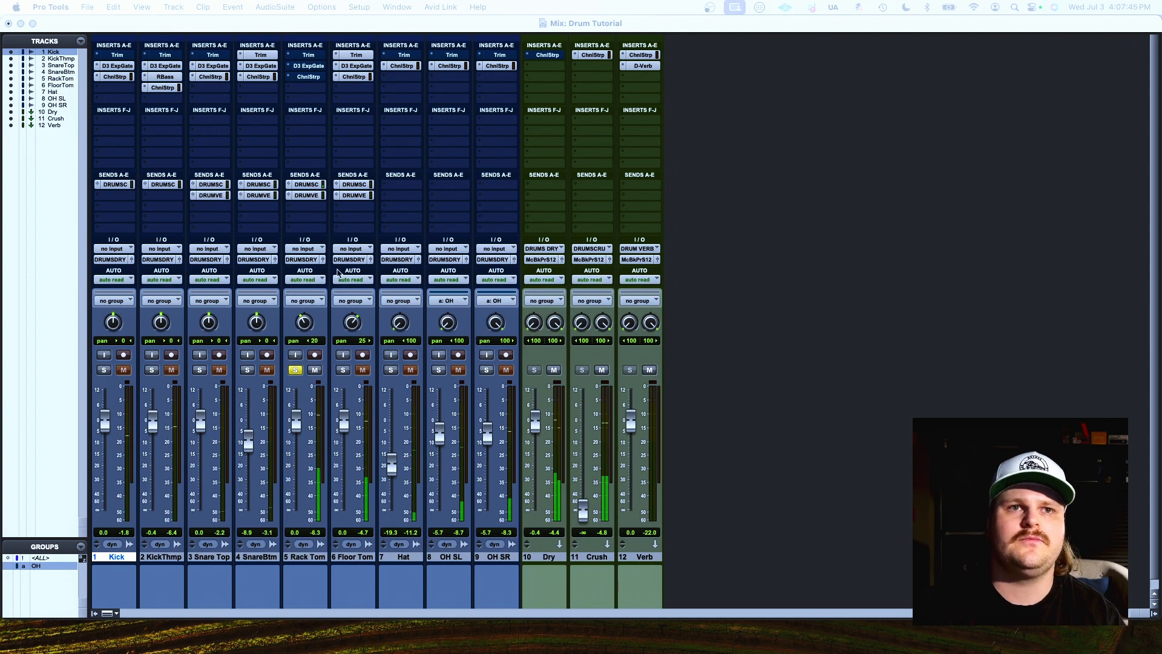
left_click(313, 69)
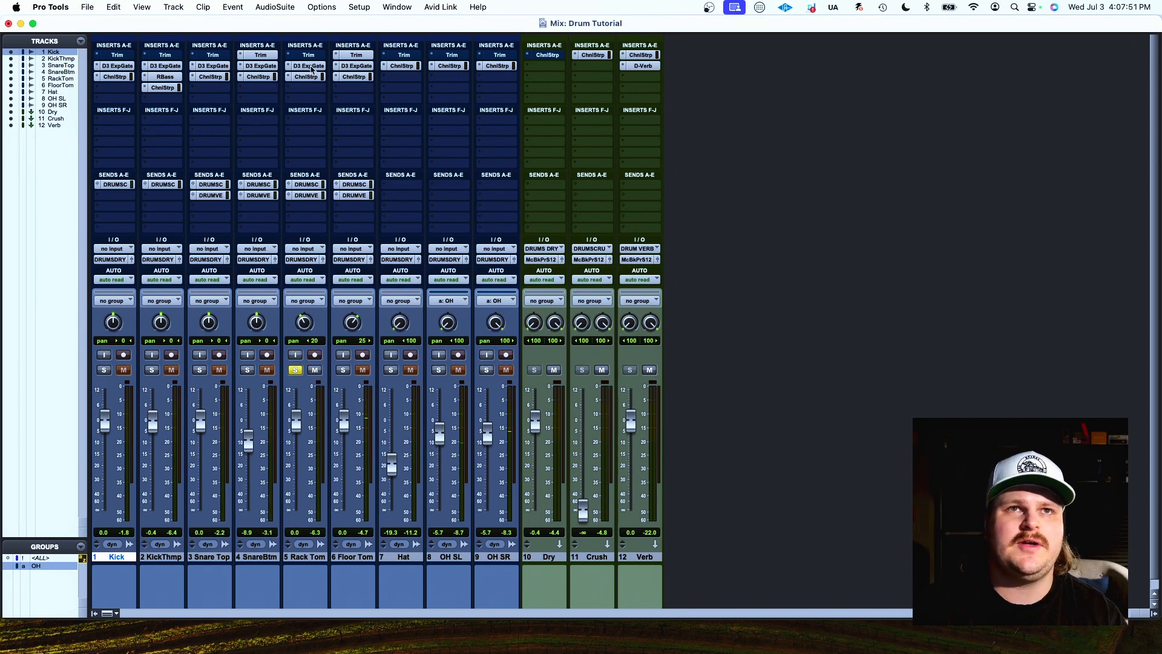
Step: Gate Rack Tom with threshold -29.7 dB, range -26.0 dB, attack 420 µs, release 948.9 ms and side-chain filters at 496.6 Hz HF and 363.9 Hz LF
left_click(313, 69)
left_click_drag(961, 283, 718, 154)
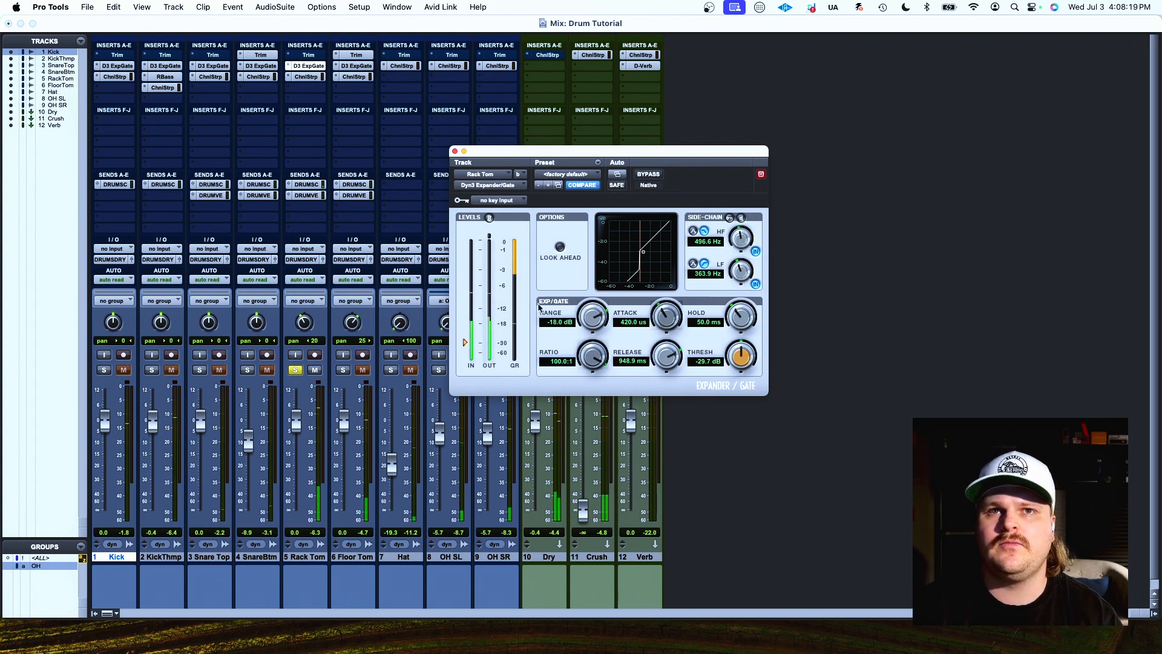
left_click_drag(592, 316, 586, 341)
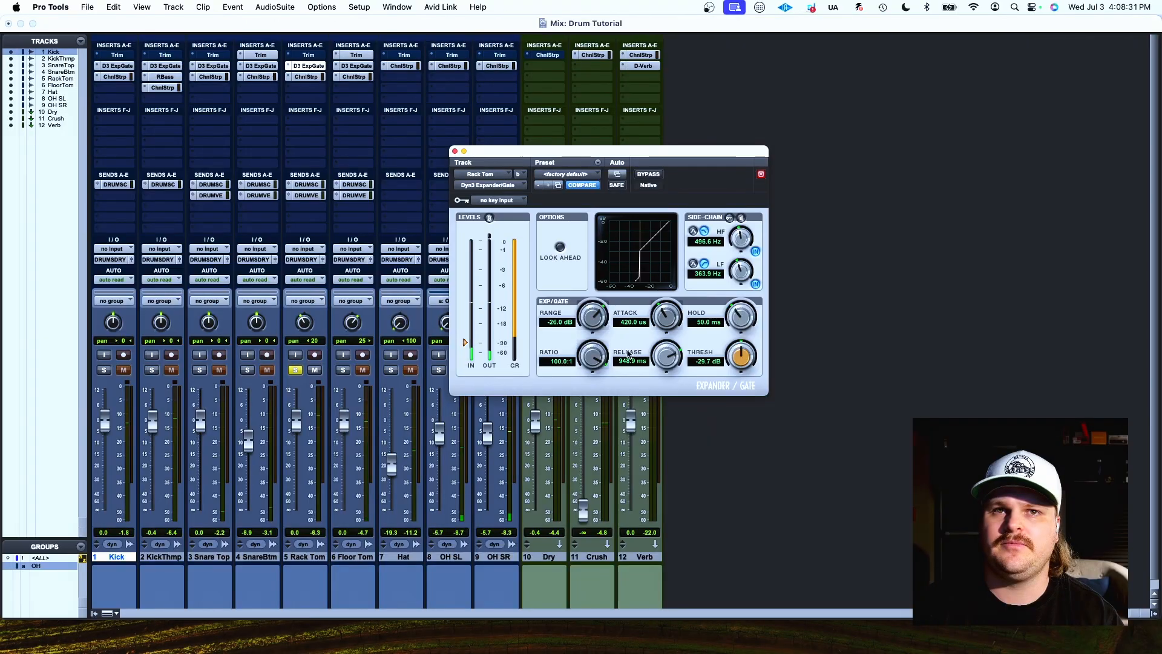
left_click(455, 151)
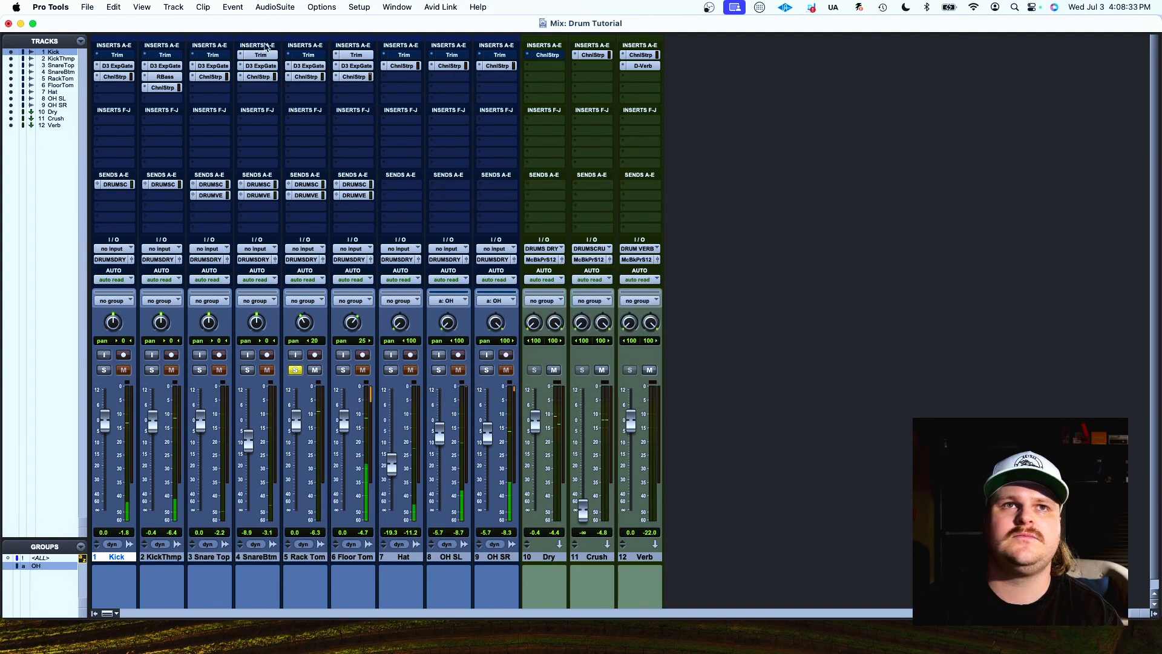
left_click(307, 79)
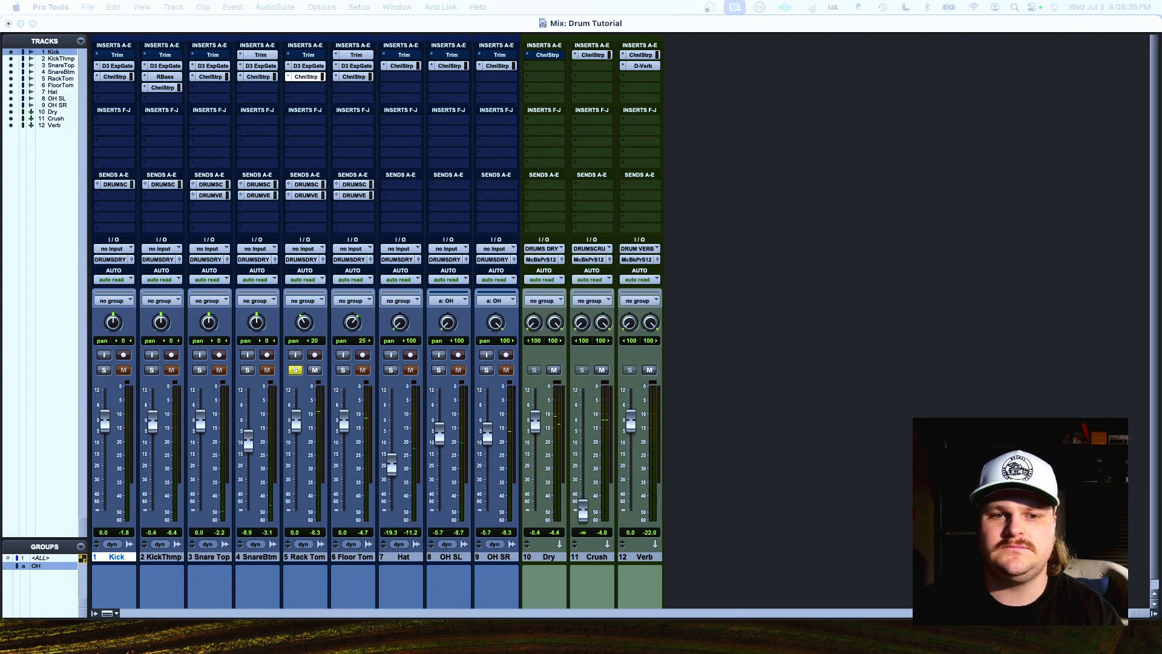
left_click_drag(898, 187, 783, 86)
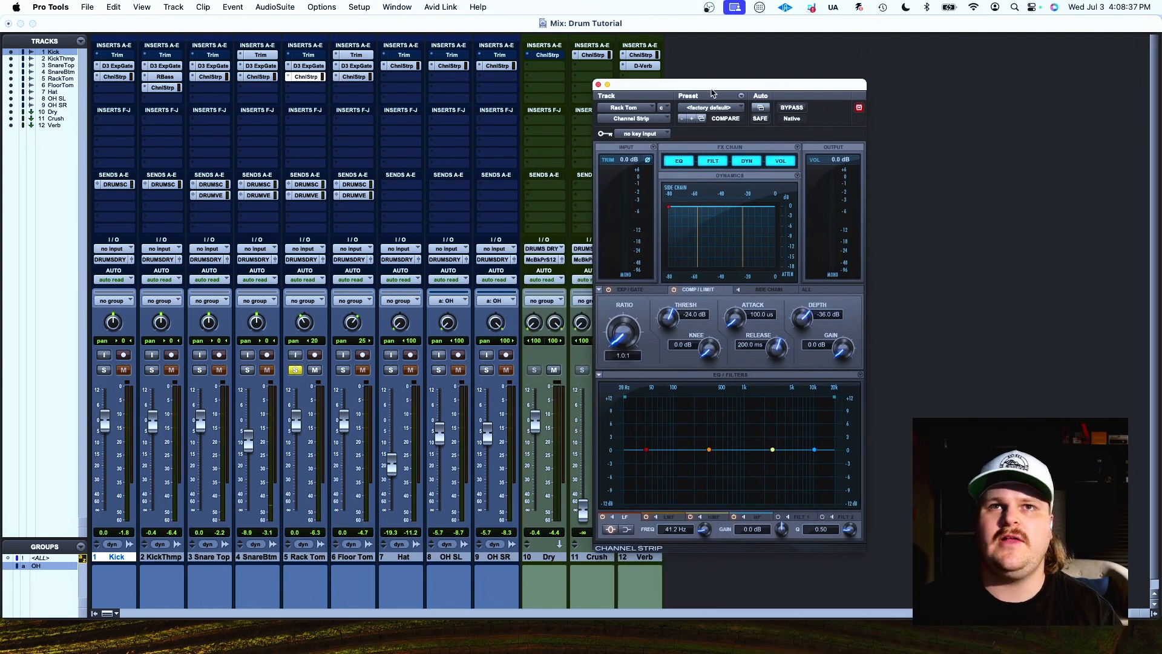
left_click(597, 85)
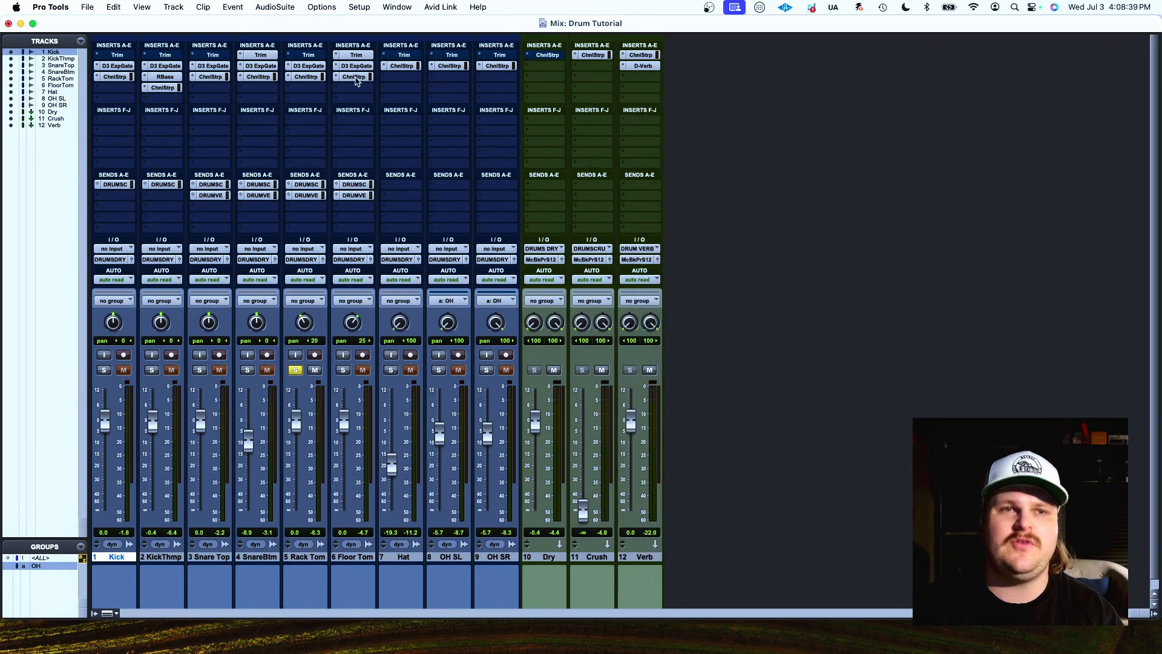
Step: Copy Floor Tom's Channel Strip settings to Rack Tom, then retune its low boost and low-mid cut and set the low-pass filter to 5.7 kHz
left_click(313, 79)
left_click_drag(712, 431, 708, 403)
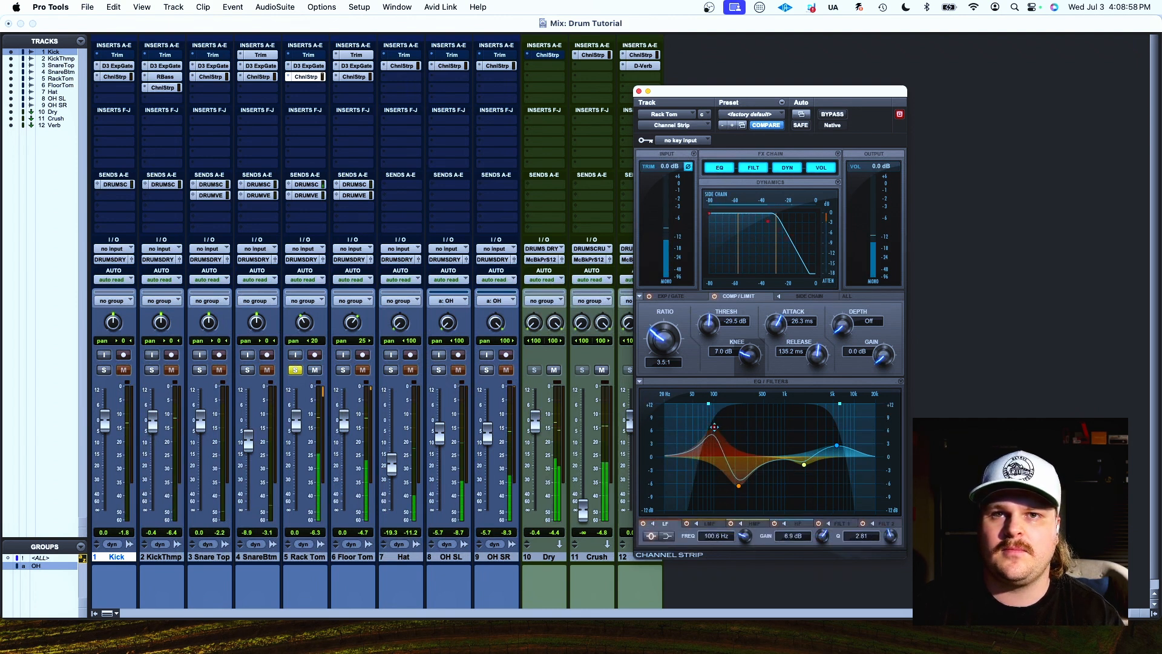
left_click_drag(738, 486, 751, 431)
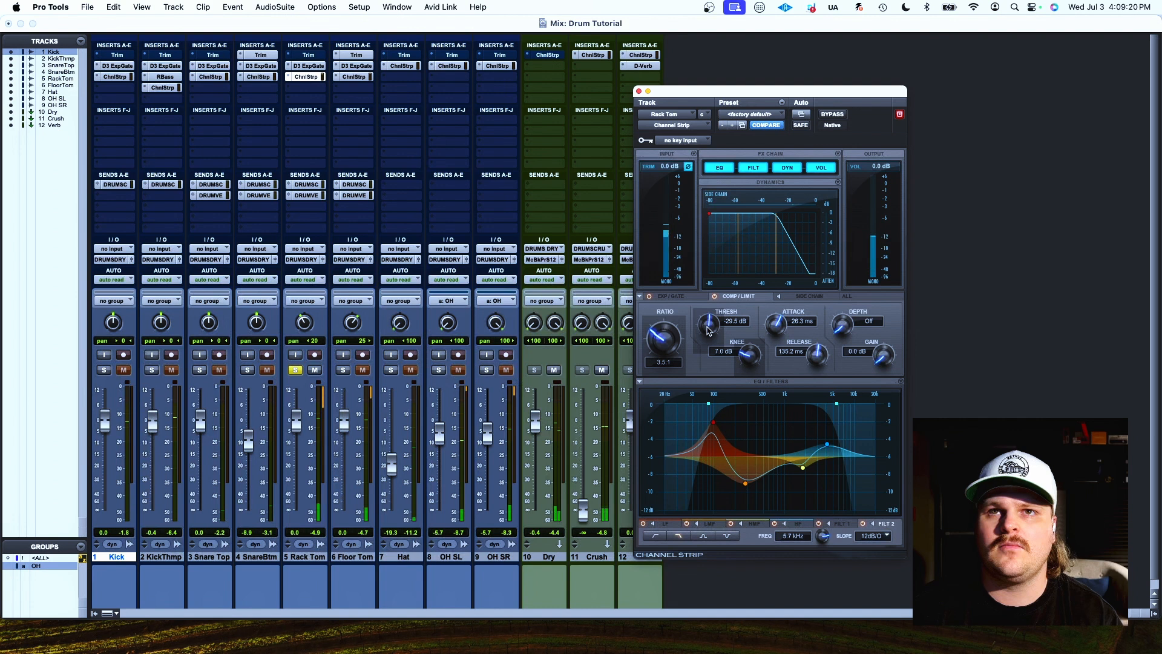
Step: Set Rack Tom's compressor to threshold -21.7 dB, attack 29.5 ms and release 151.7 ms, and close its Channel Strip
left_click_drag(708, 330, 710, 324)
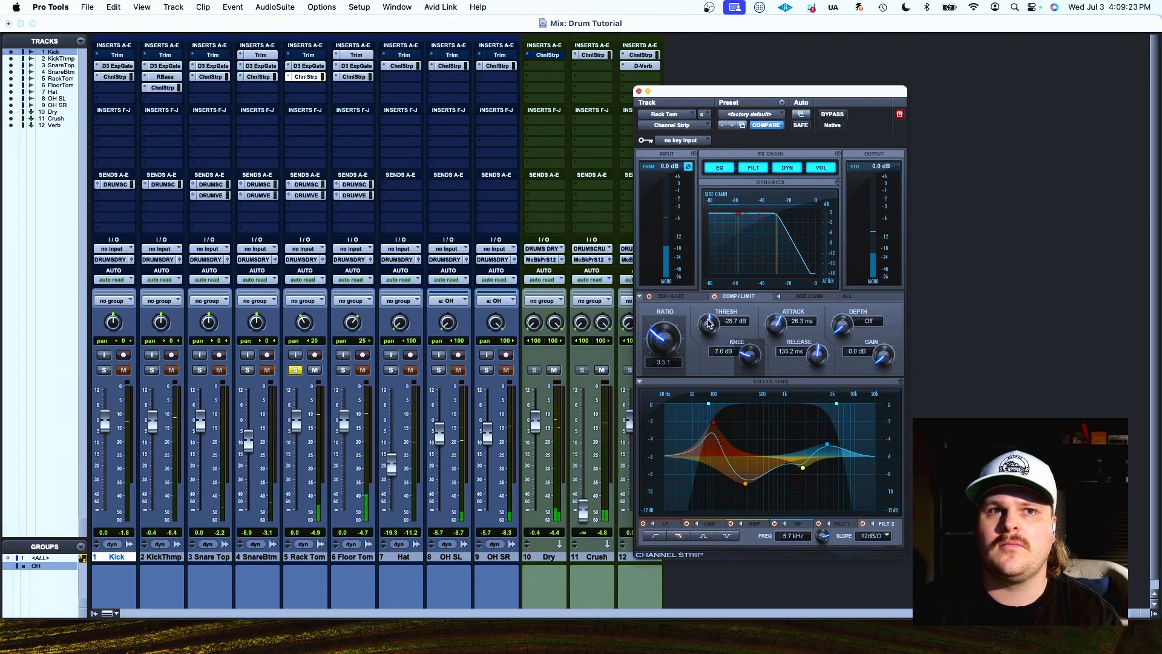
left_click_drag(710, 325, 709, 313)
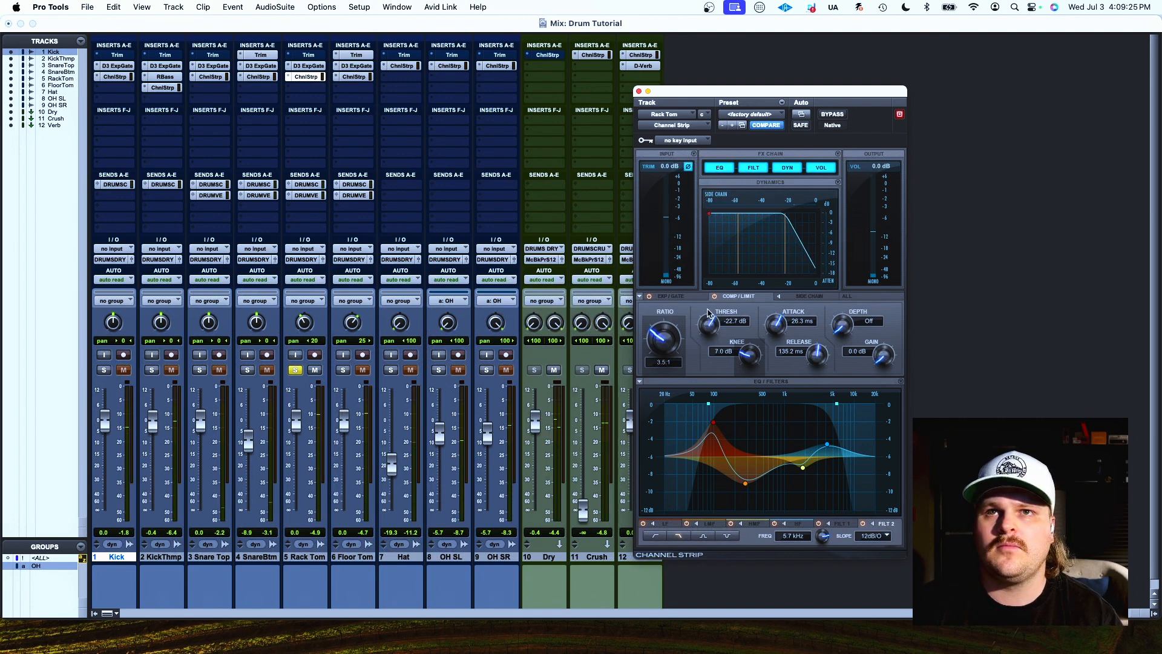
left_click_drag(710, 323, 711, 327)
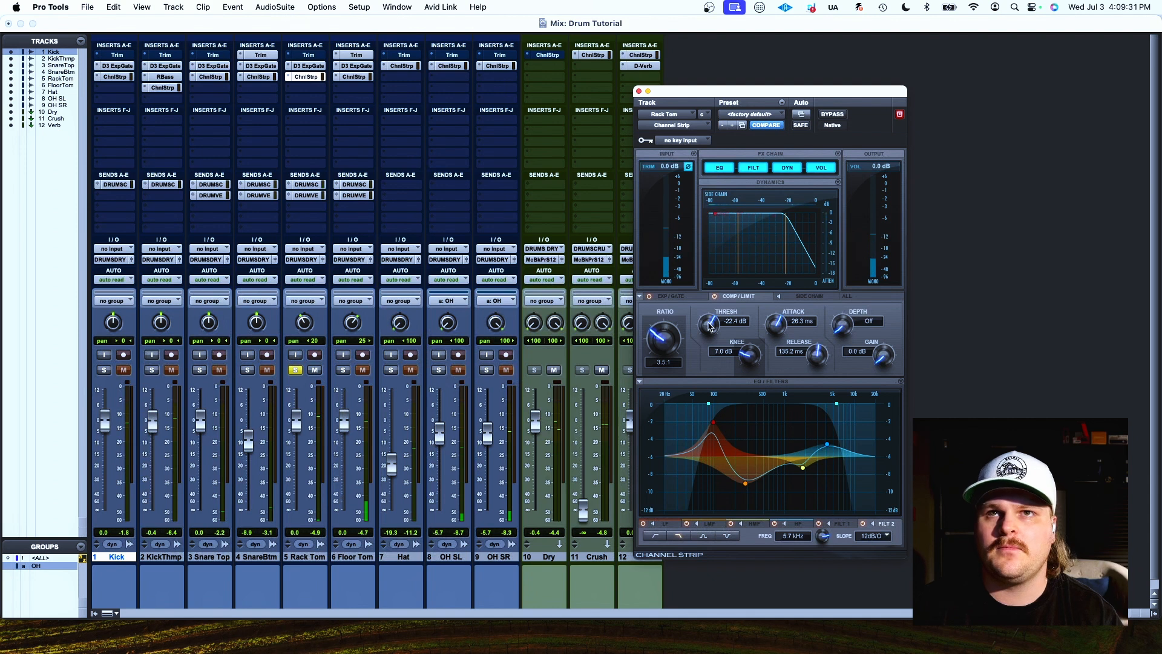
left_click_drag(709, 324, 708, 324)
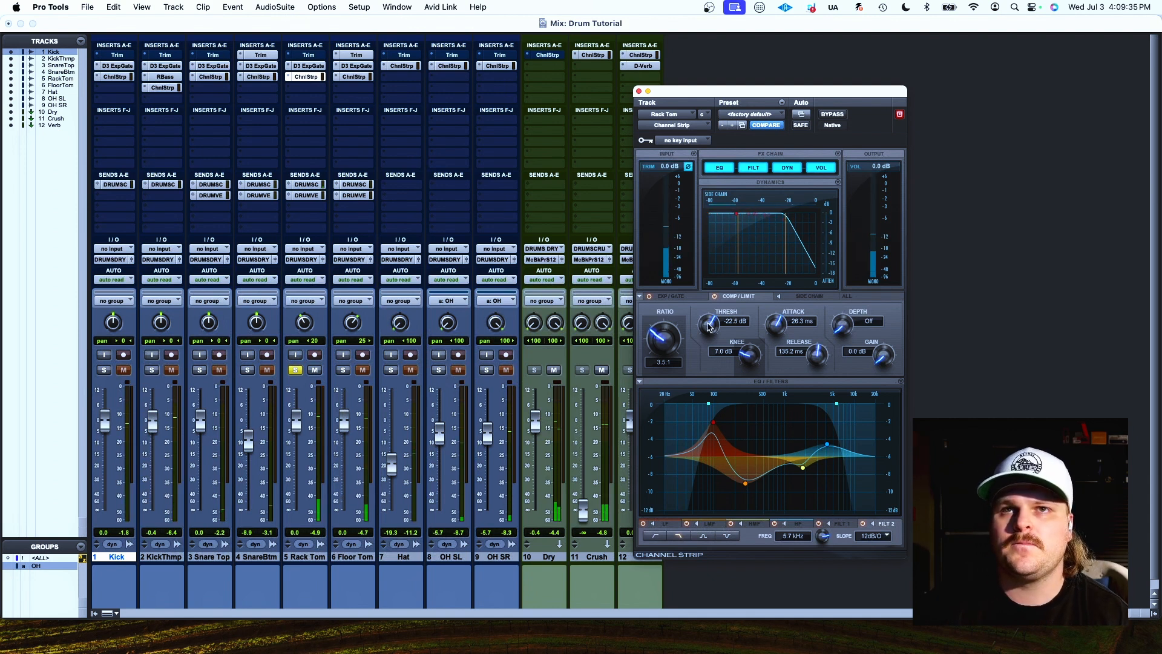
left_click_drag(710, 327, 711, 325)
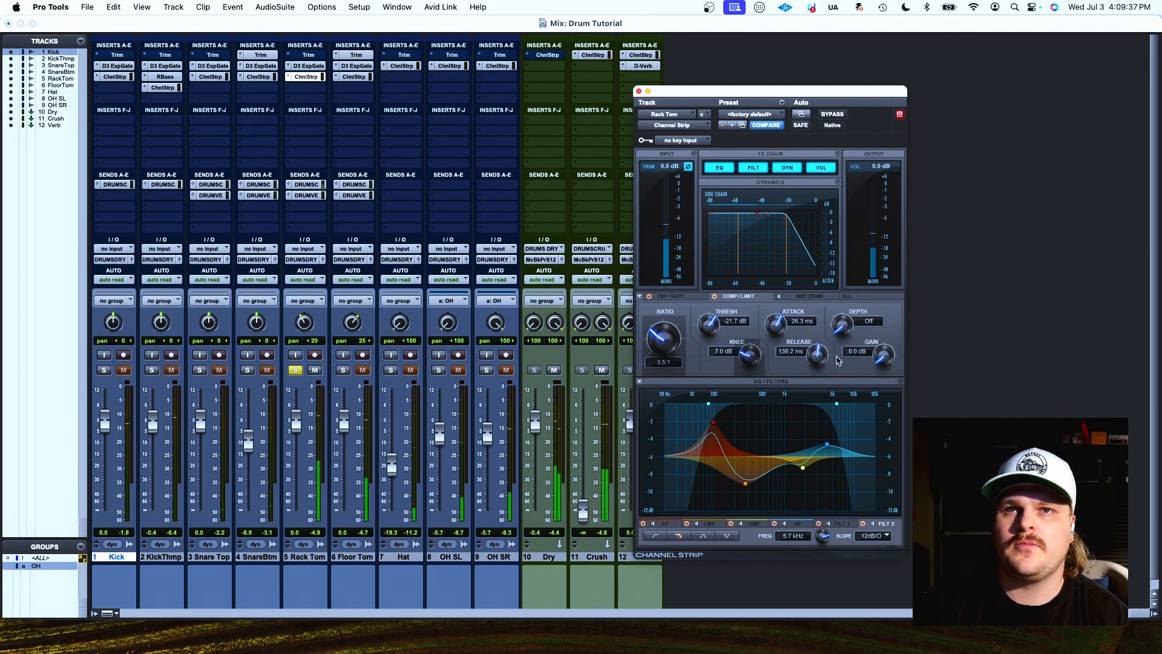
left_click_drag(779, 327, 771, 341)
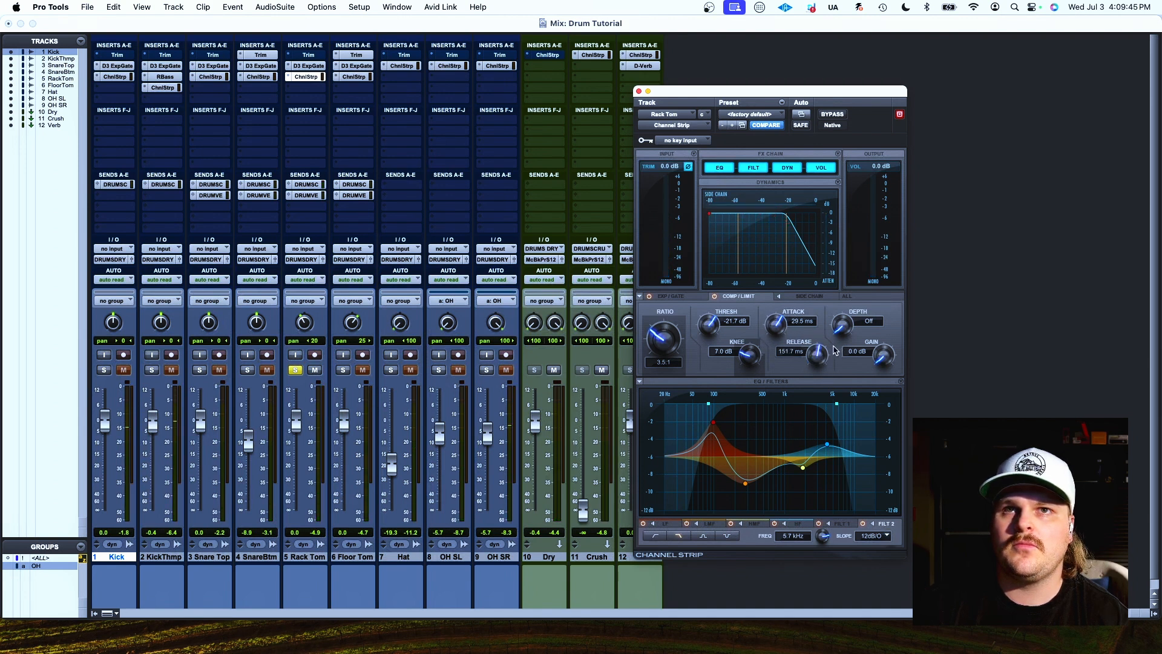
left_click(934, 231)
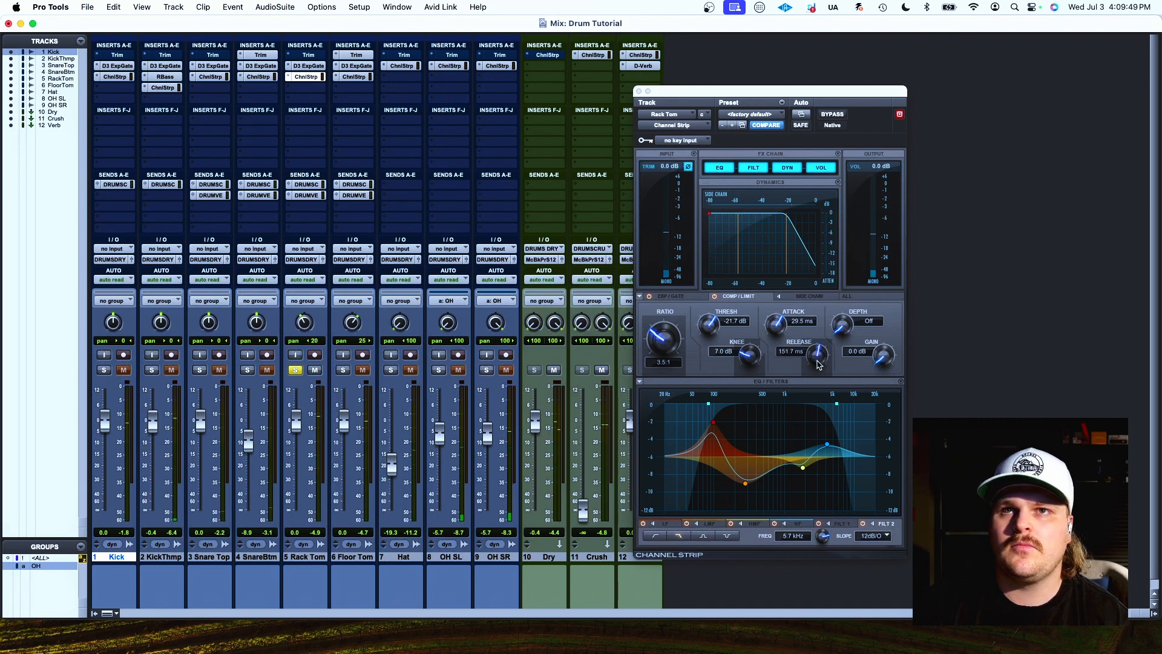
left_click(639, 91)
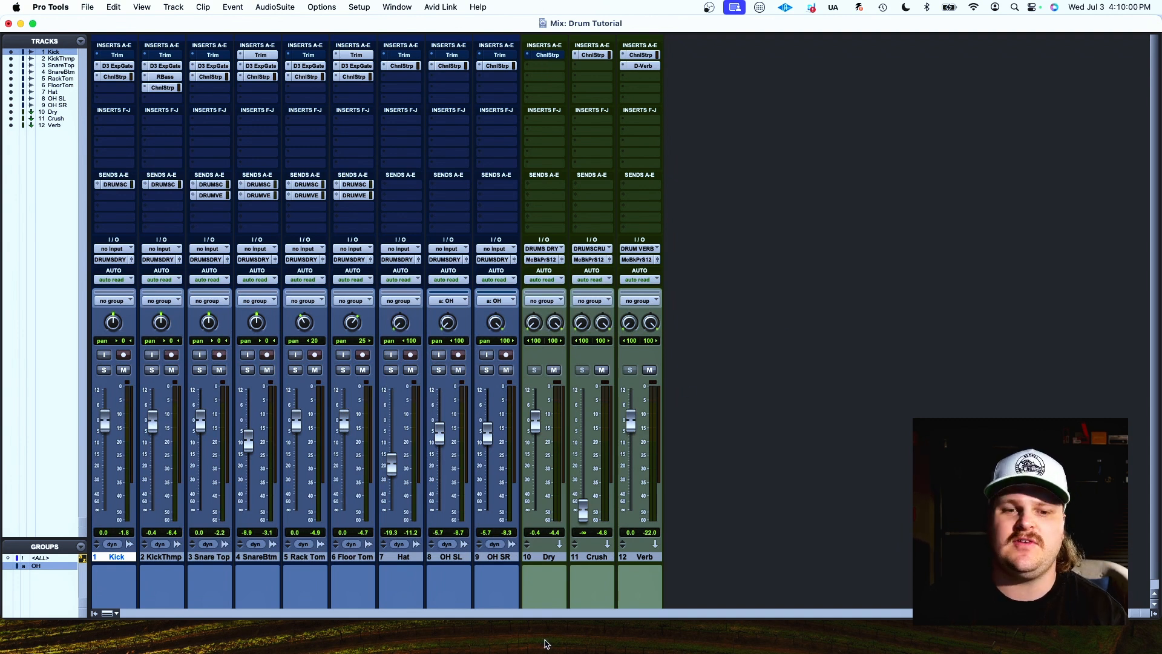
Step: Play the full kit and lower Rack Tom to -5.4 dB, Floor Tom to -5.2 dB and the grouped overheads to -7.5 dB
key("space")
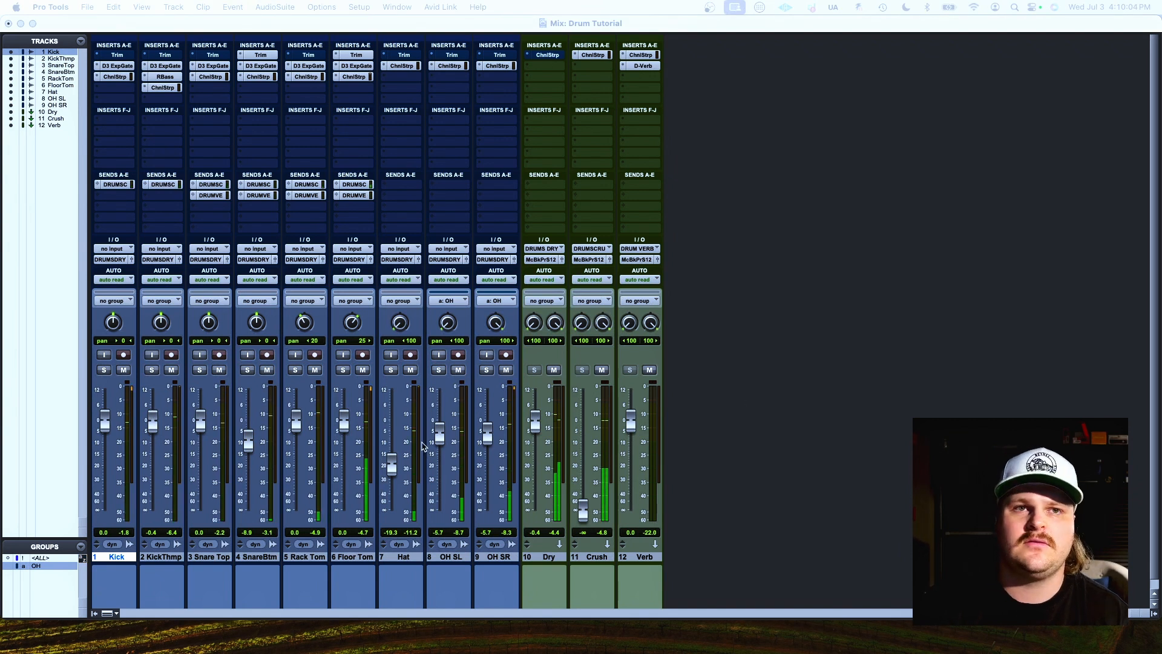
mouse_move(296, 430)
left_mouse_down()
mouse_move(344, 431)
mouse_move(298, 434)
left_mouse_up()
left_click_drag(440, 442, 441, 449)
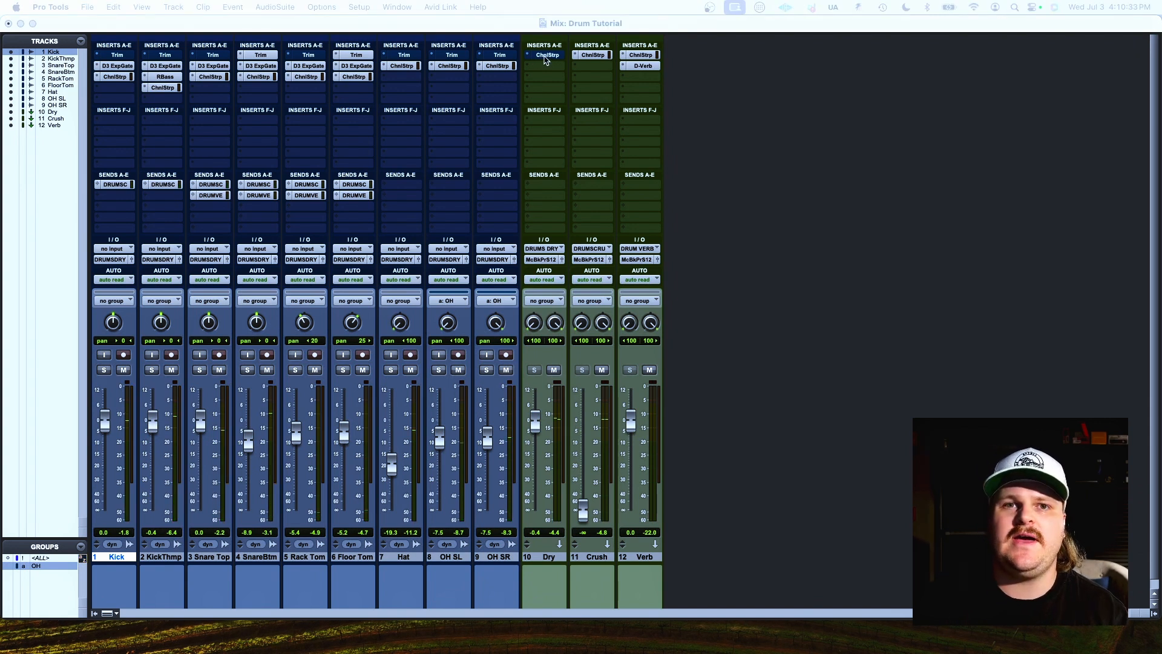
Step: Activate Dry's Channel Strip and set its compressor to threshold -27.3 dB, ratio 4.1:1, knee 5.0 dB, attack 34.7 ms, release 98.0 ms, depth Off
left_click(545, 56)
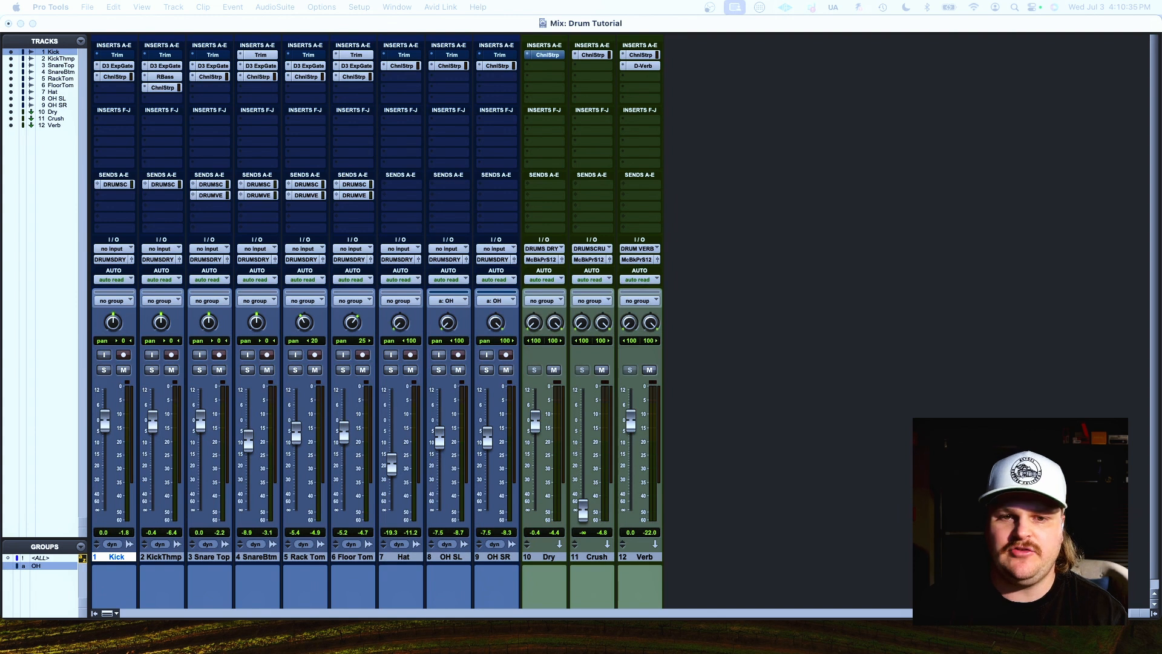
left_click_drag(652, 314, 654, 281)
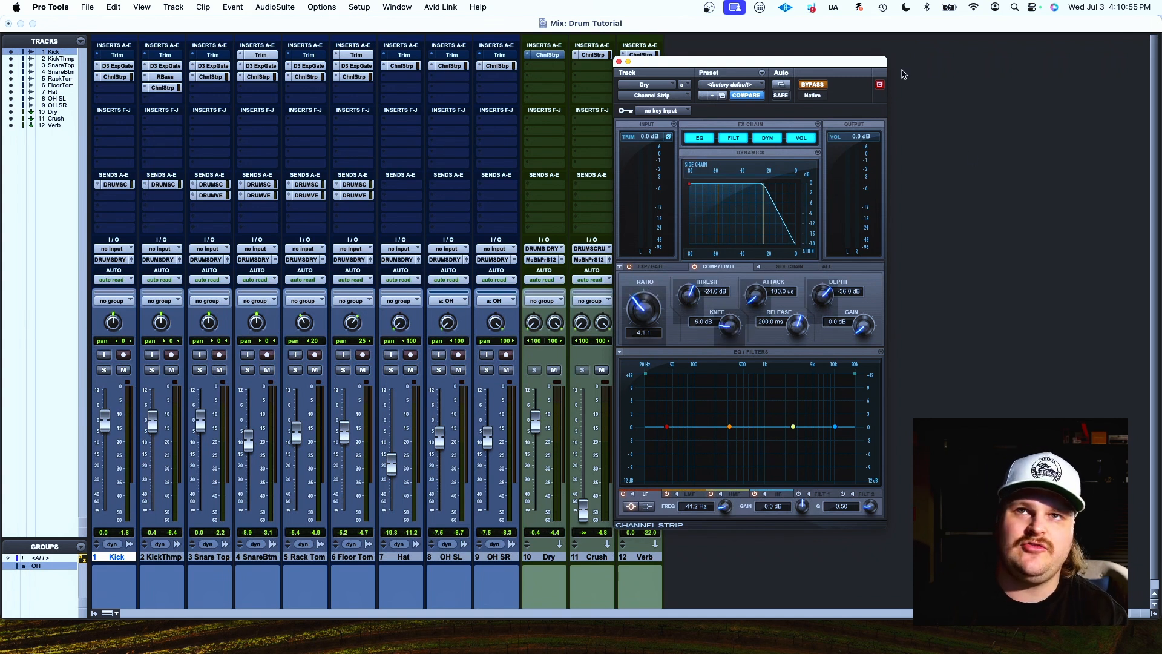
left_click_drag(672, 64, 748, 54)
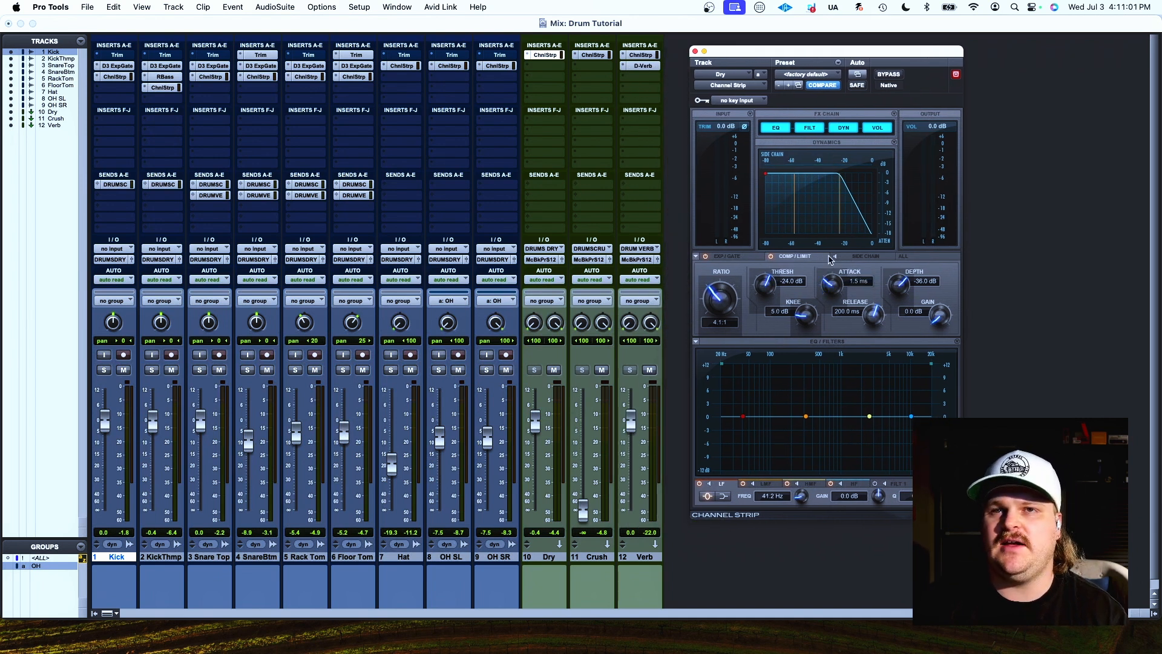
left_click_drag(839, 242, 839, 248)
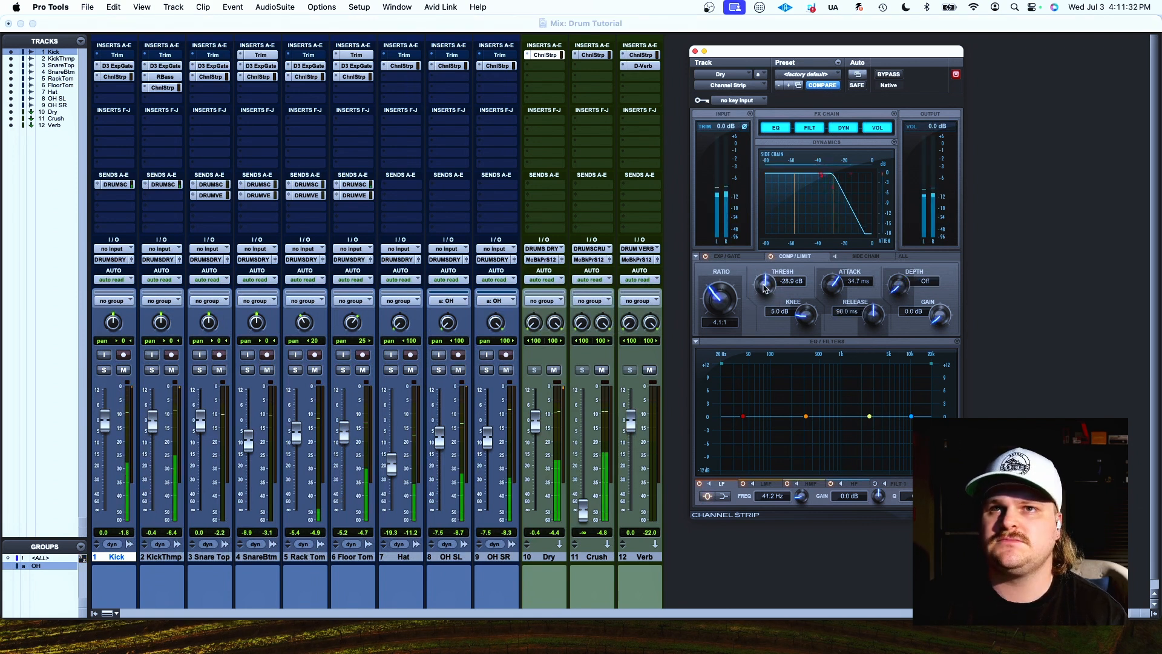
left_click_drag(766, 281, 766, 281)
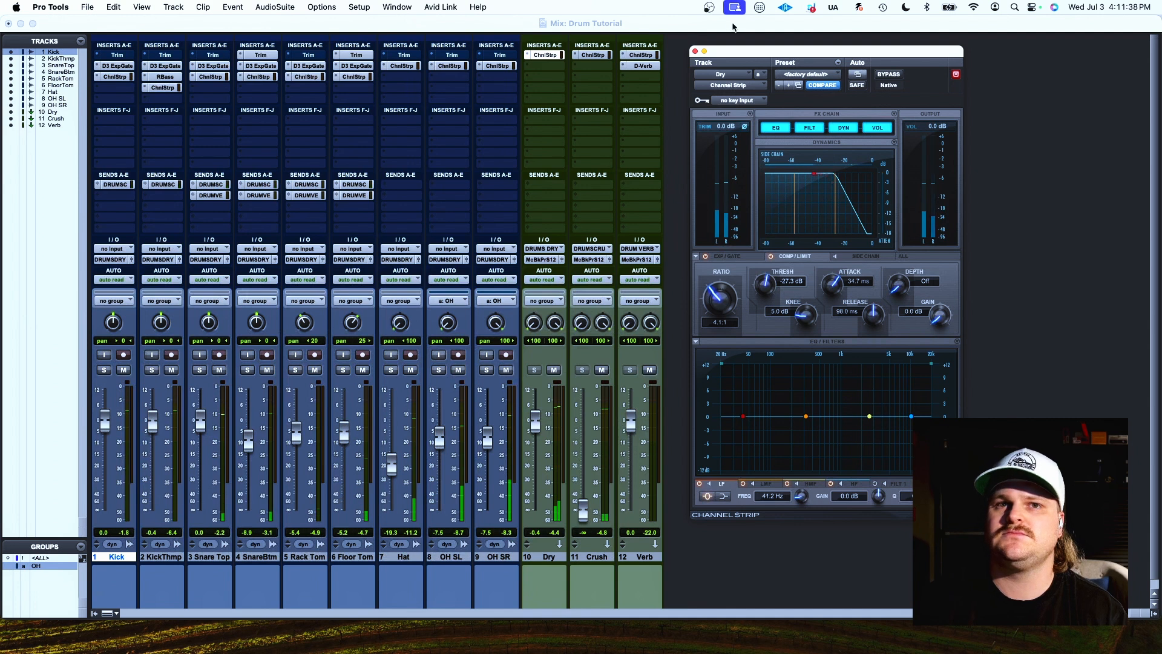
left_click(695, 52)
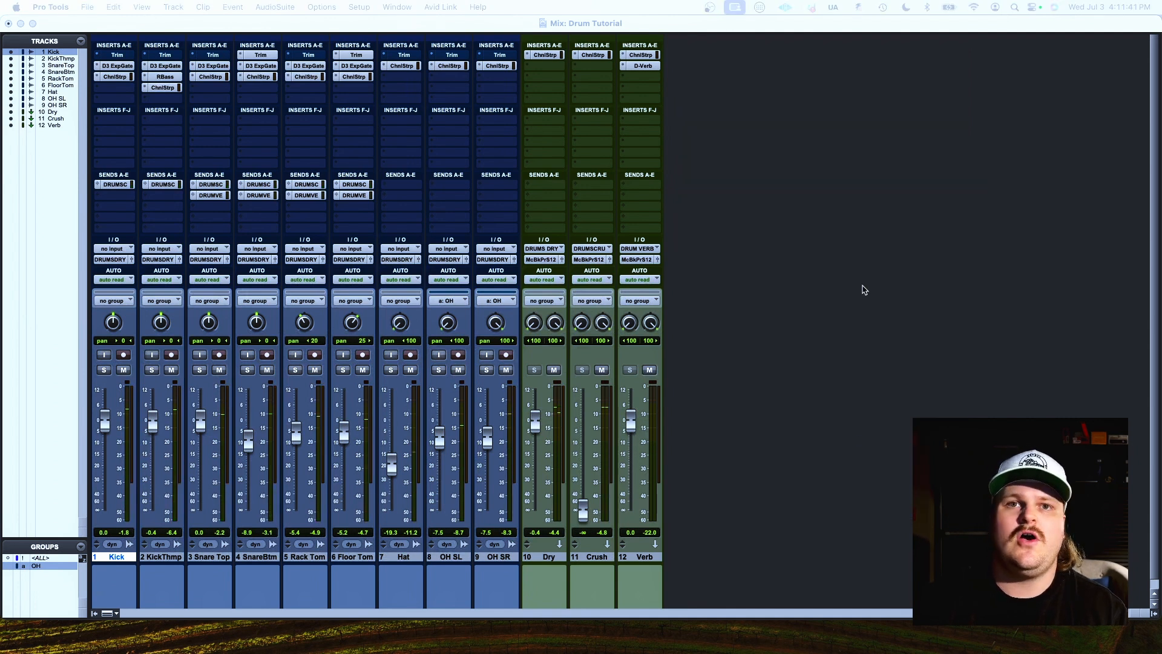
Step: Mute Dry, raise Crush to +0.2 dB and compress it at -37.2 dB threshold, 4.1:1 ratio, 5.5 ms attack, 34.8 ms release and depth Off
left_click(592, 55)
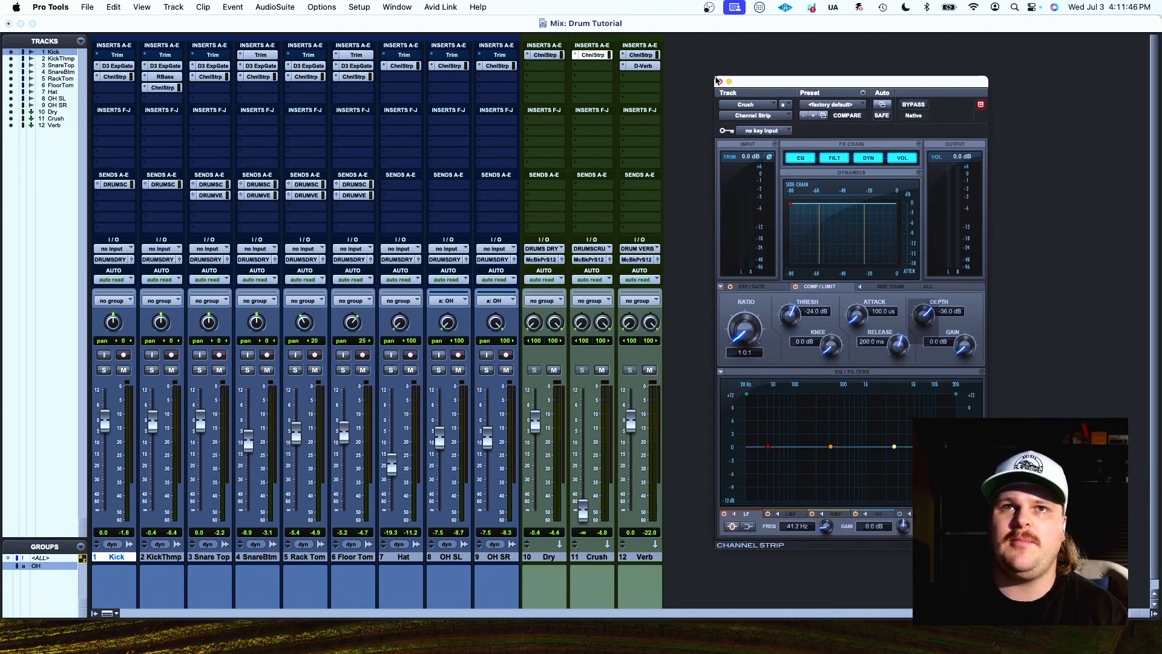
left_click(719, 80)
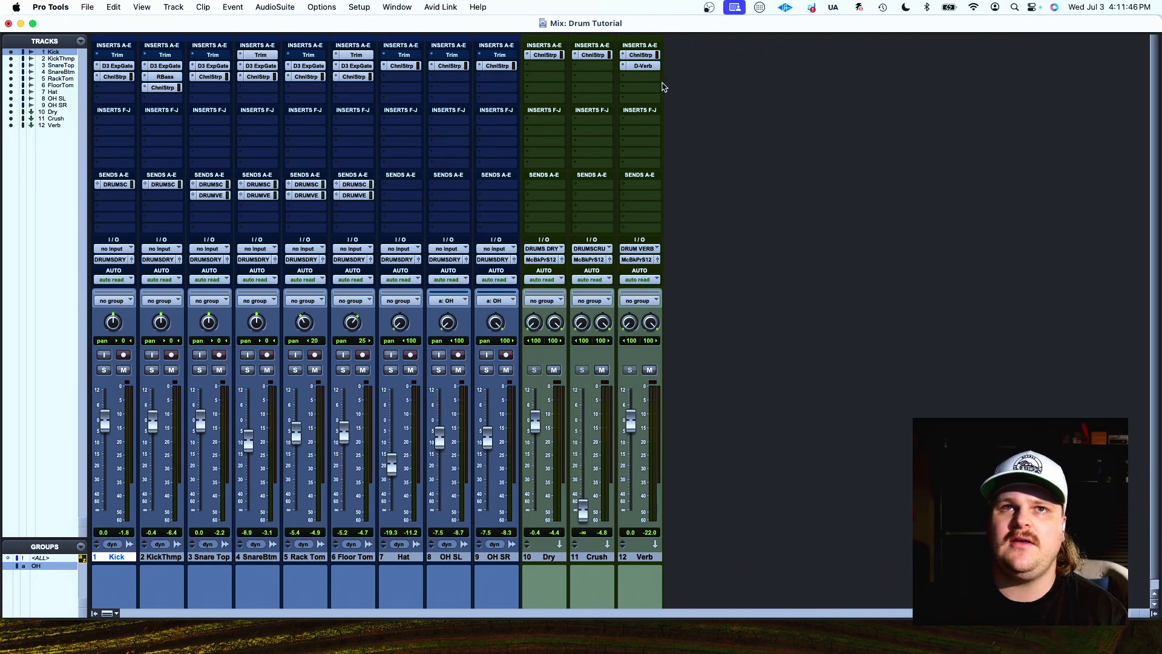
left_click(596, 57)
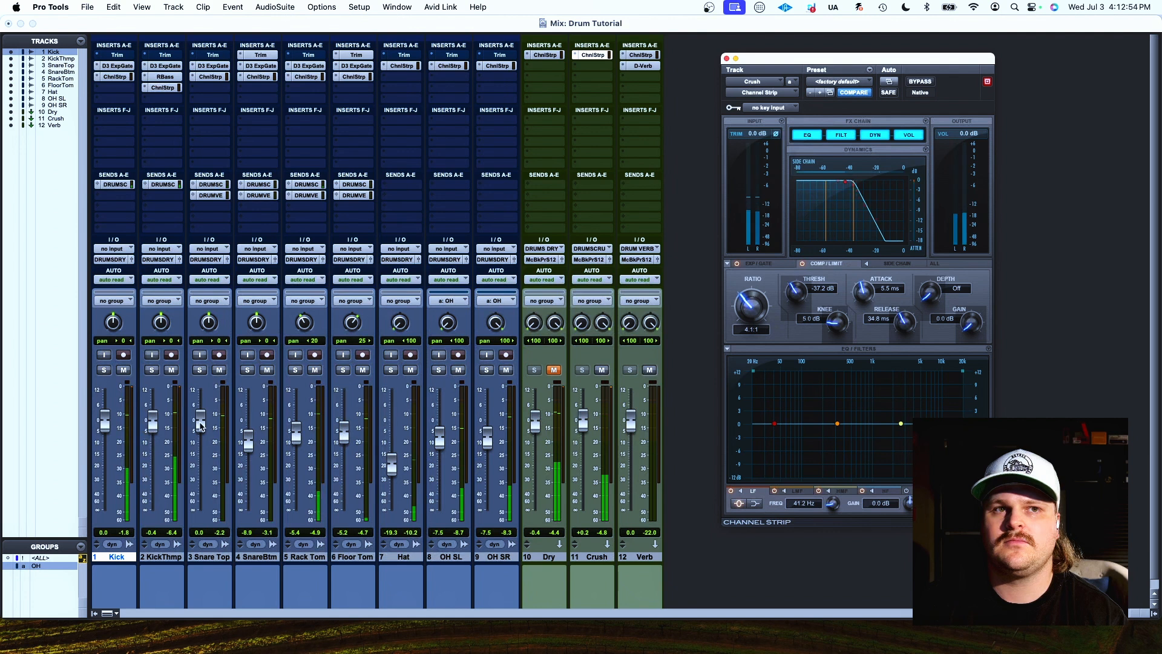
Step: Set Snare Top to +2.8 dB and SnareBtm to -5.4 dB, close Crush's Channel Strip, and blend Crush in at -5.2 dB
left_click_drag(202, 427, 246, 435)
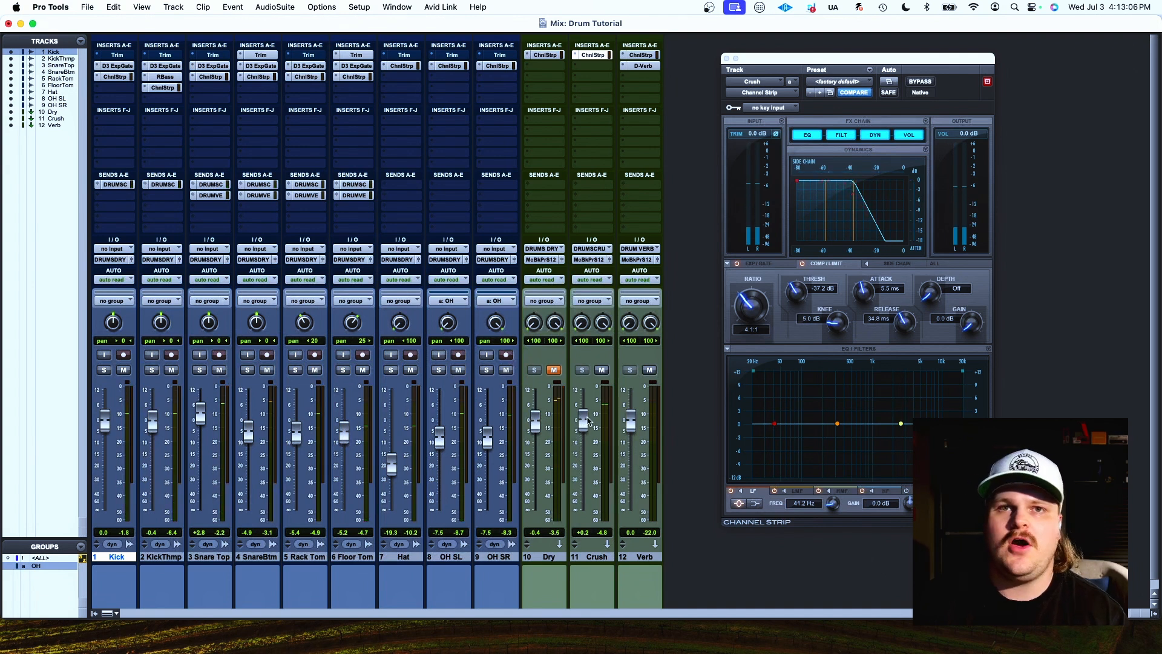
left_click(727, 59)
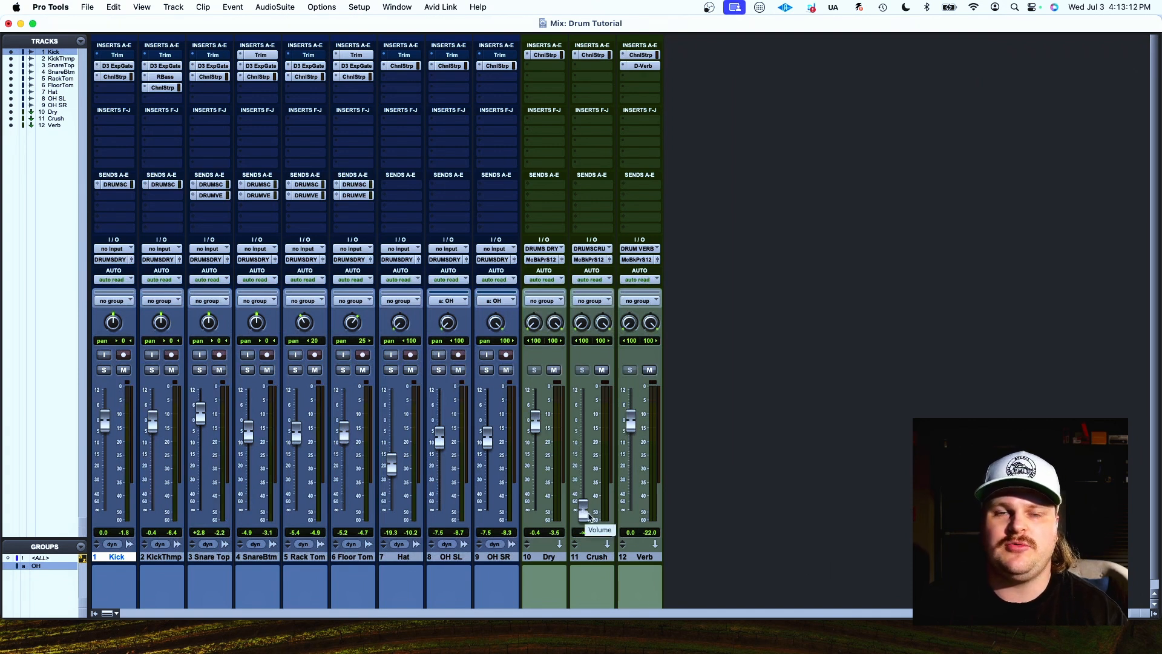
left_click_drag(583, 515, 583, 427)
scroll(583, 437, "down", 1)
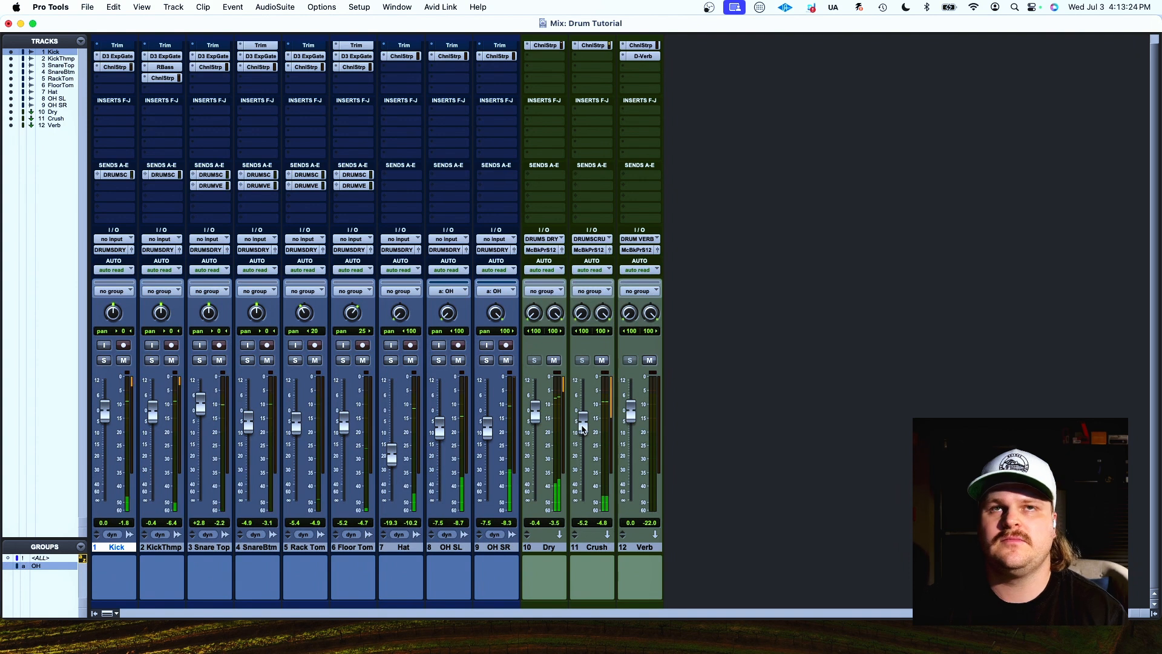
scroll(784, 80, "up", 1)
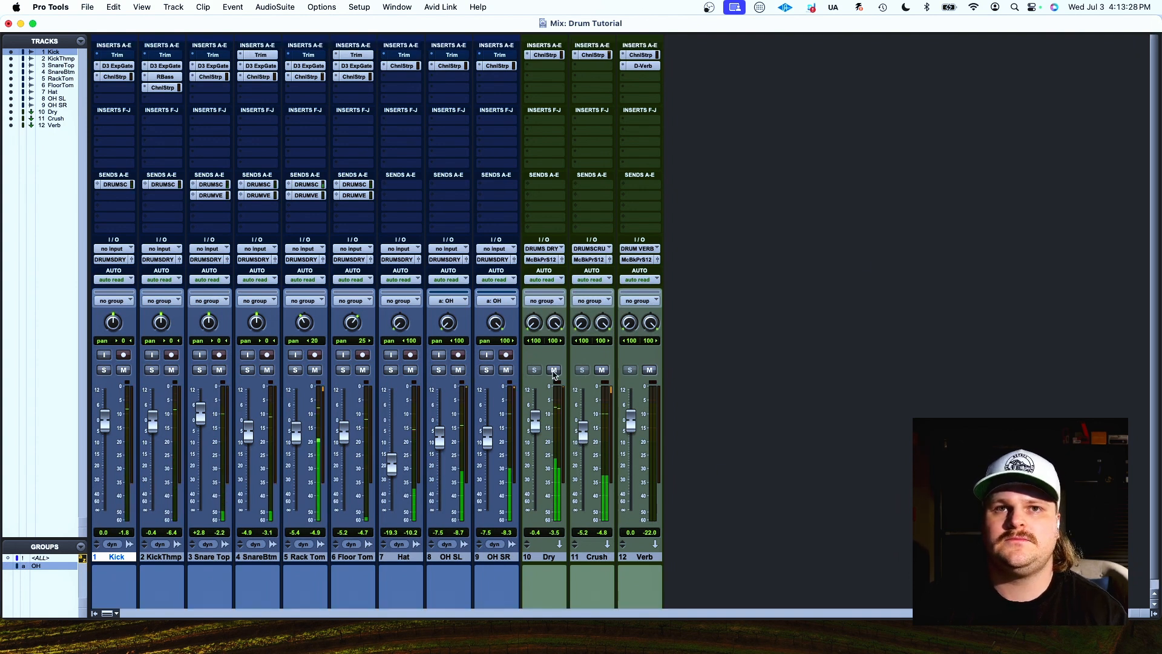
left_click_drag(248, 435, 247, 440)
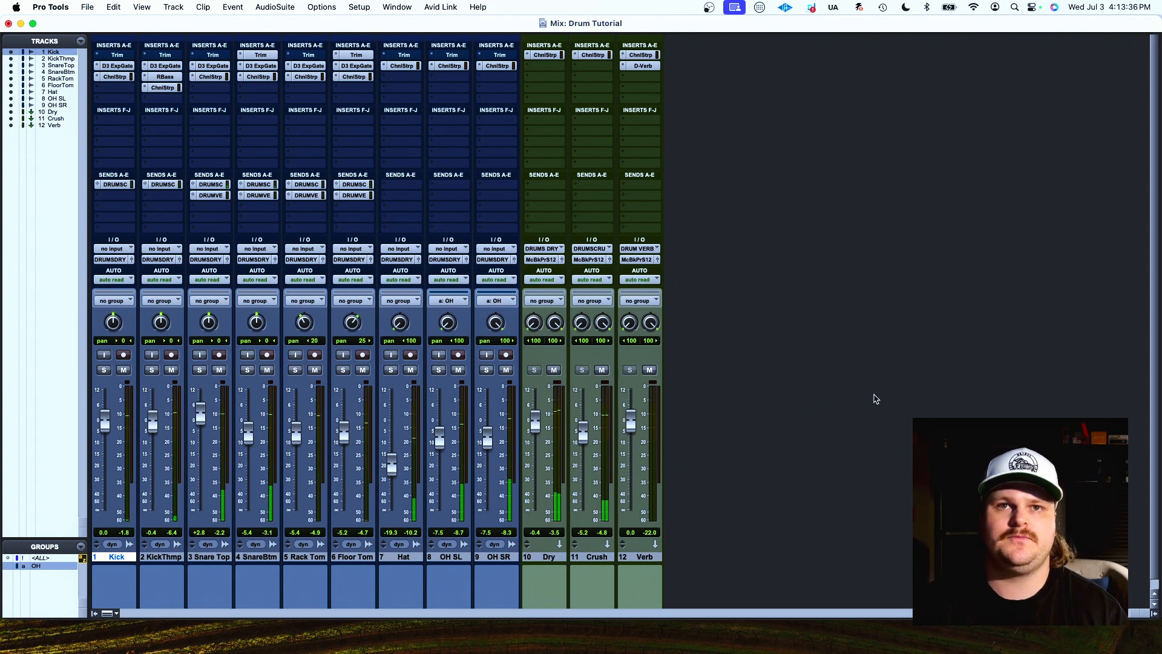
Step: Open Verb's D-Verb, raise Snare Top's DRUM VERB send to -0.1 dB, and solo Snare Top
left_click(221, 197)
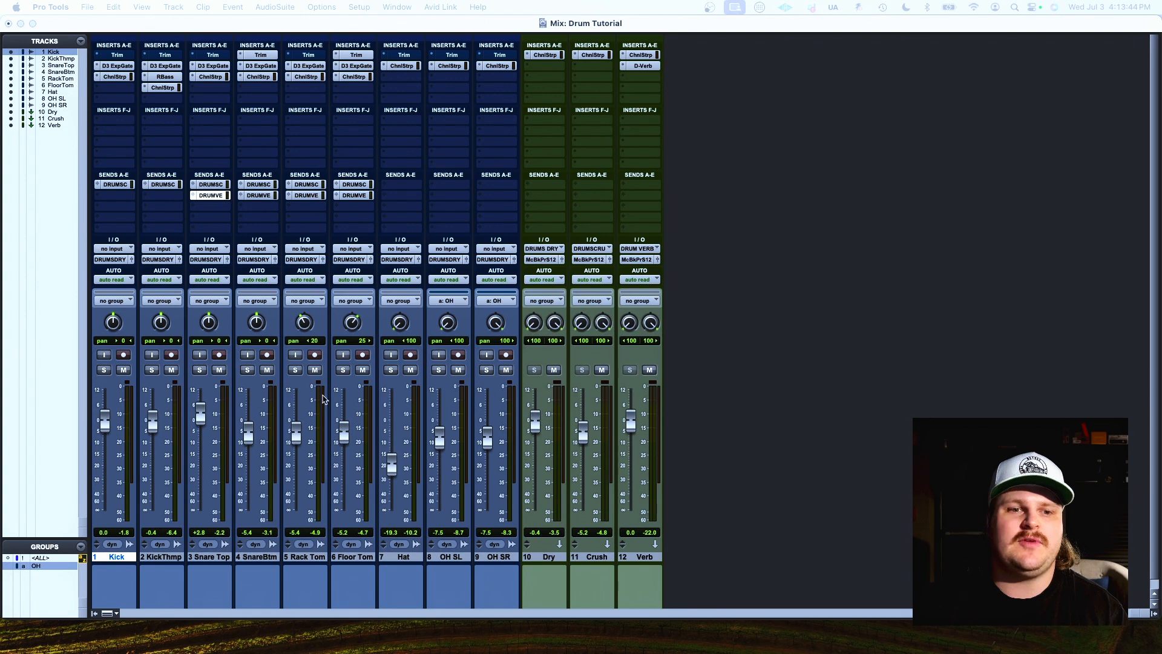
left_click(647, 67)
left_click_drag(532, 367, 543, 277)
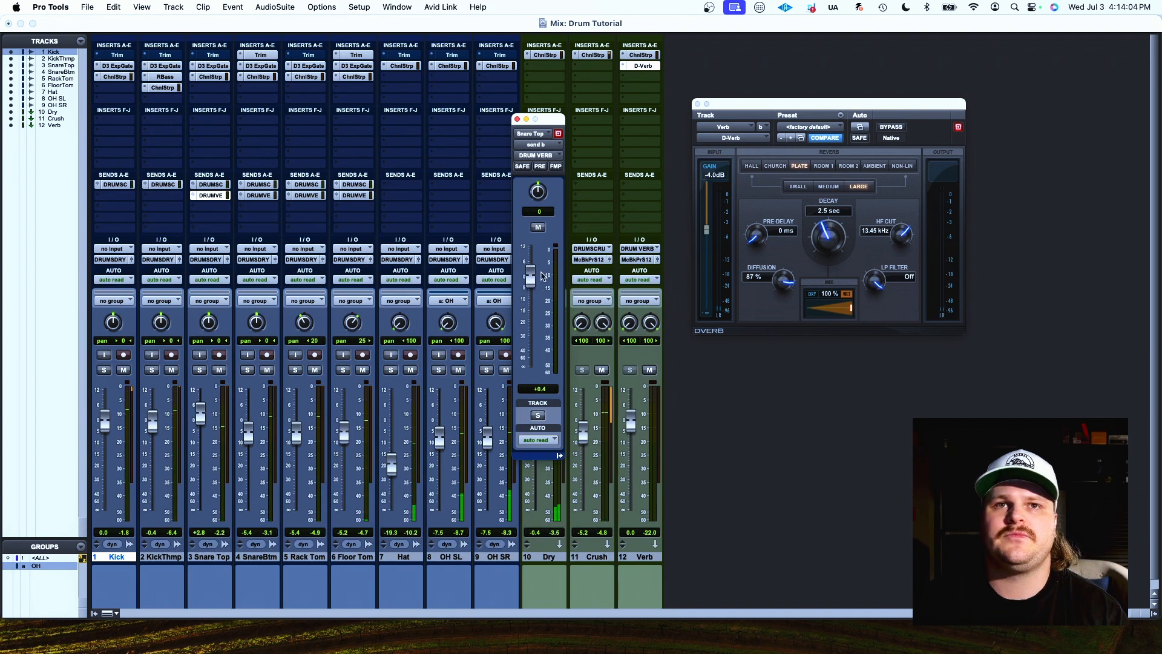
left_click(199, 370)
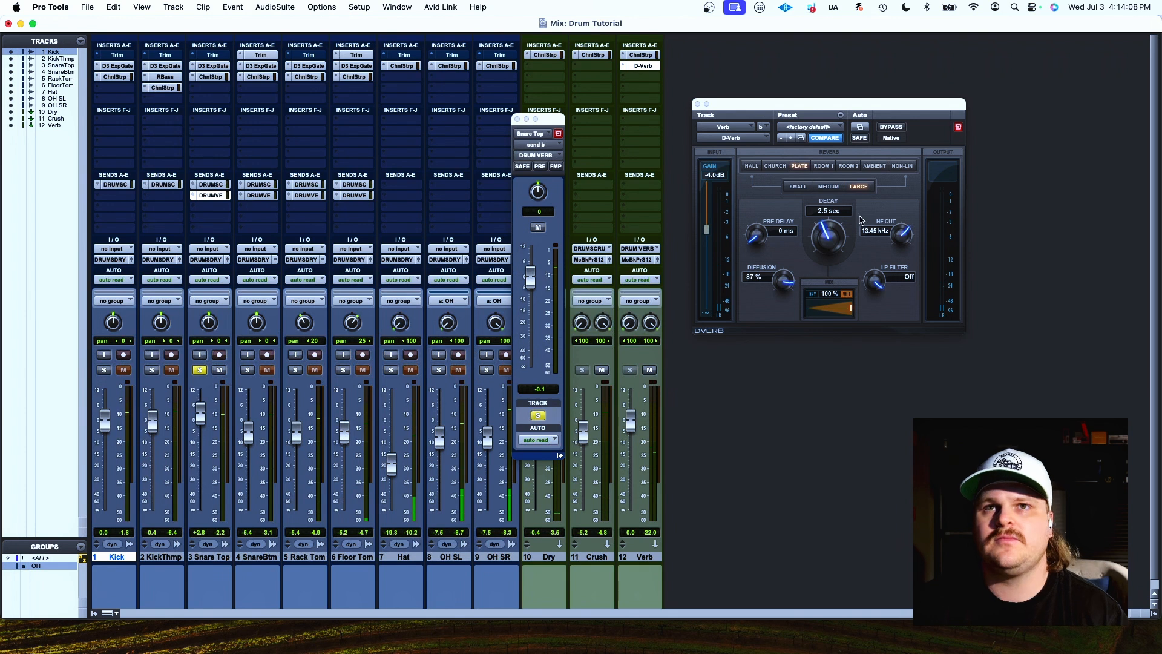
Step: Set D-Verb's decay to 1.7 sec, HF Cut to Off and pre-delay to 16 ms
left_click_drag(828, 242, 832, 239)
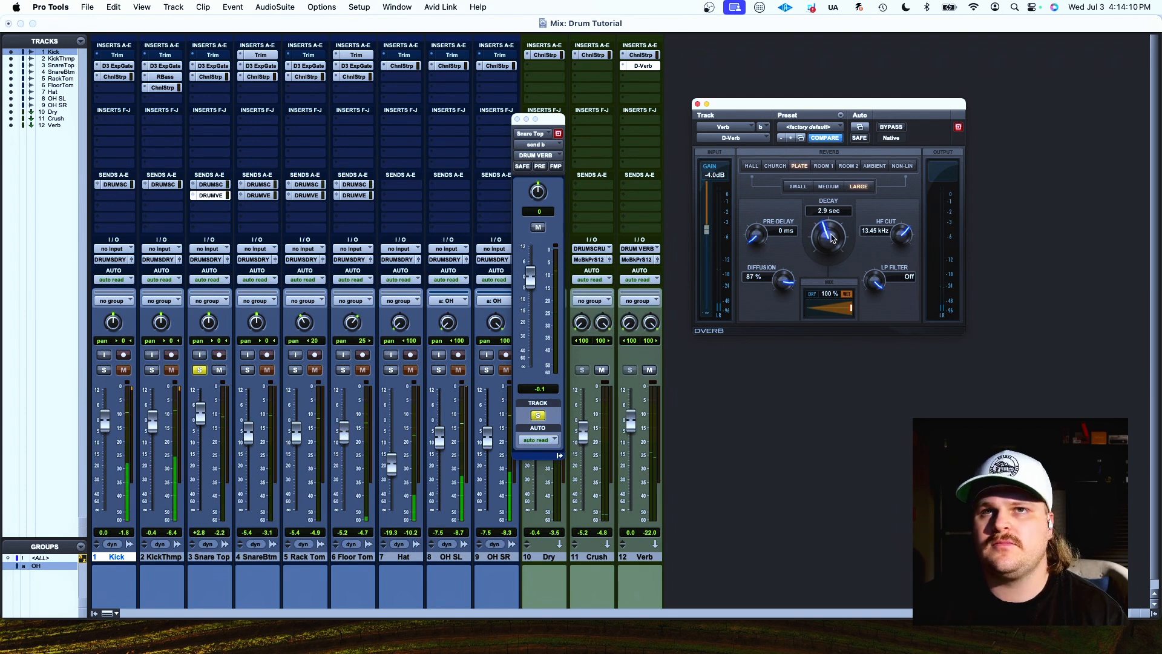
left_click_drag(904, 241, 912, 212)
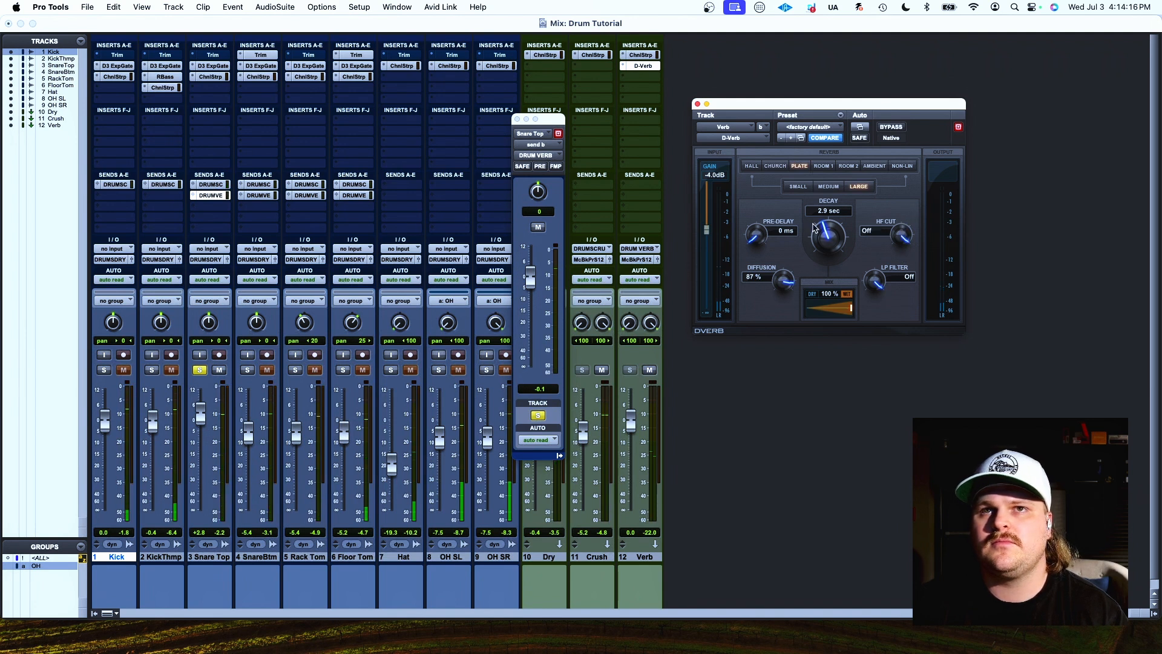
left_click_drag(757, 236, 759, 220)
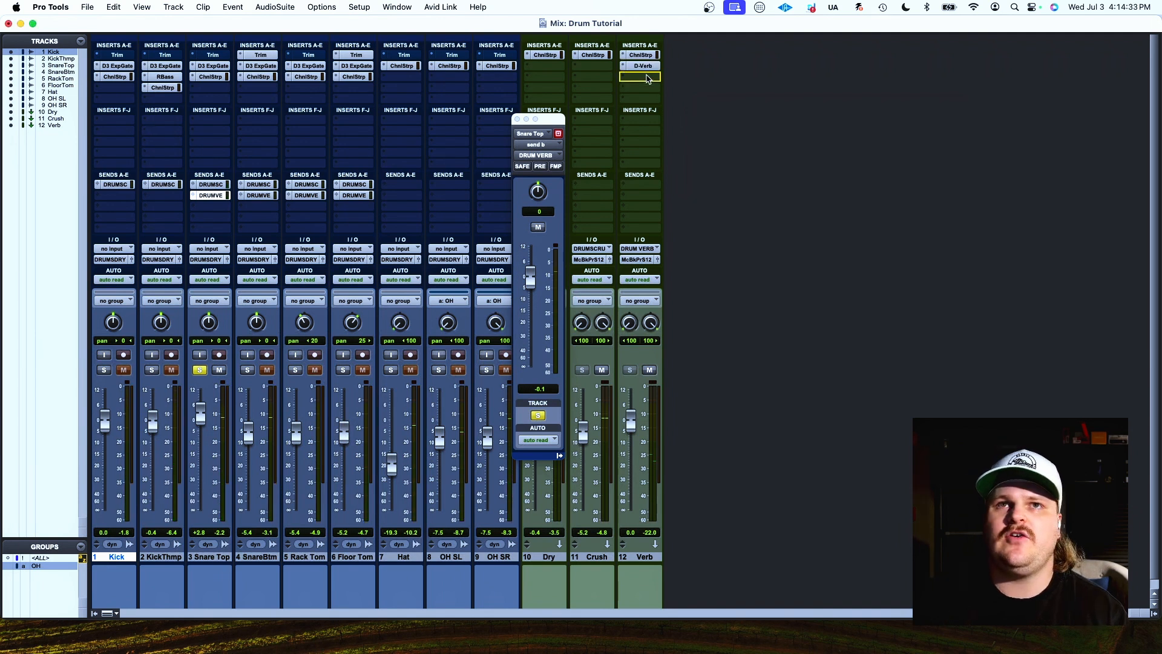
Step: Move Verb's Channel Strip after D-Verb and cut its low-mid EQ band by 3.9 dB at 551.3 Hz
left_click_drag(640, 55, 646, 72)
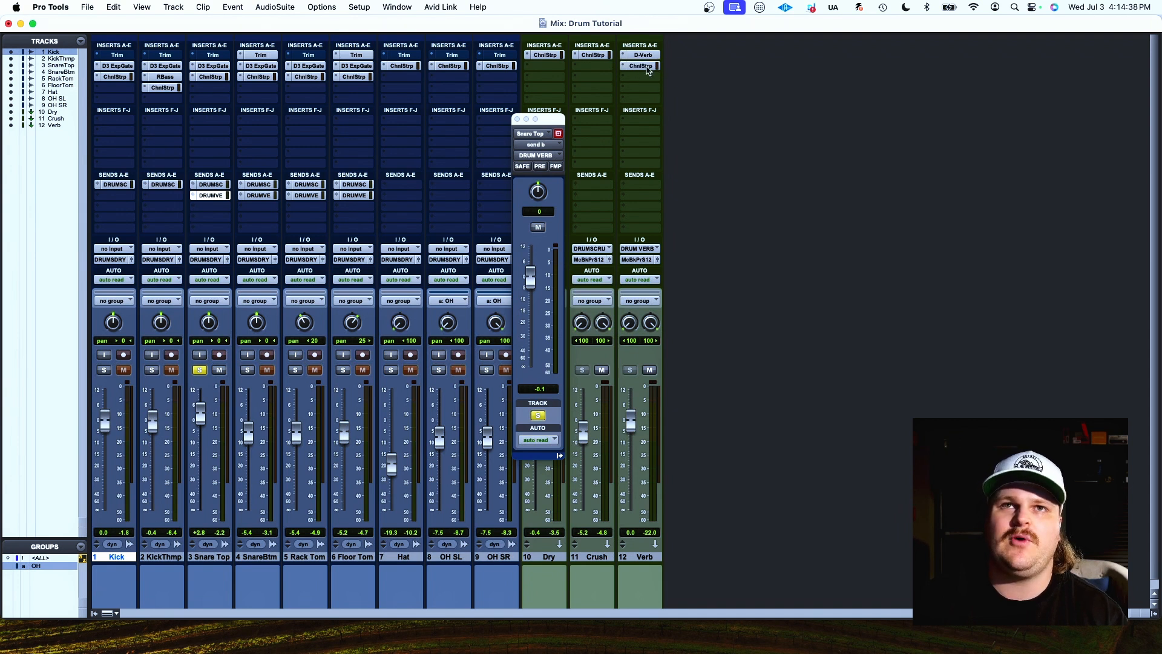
left_click(643, 66)
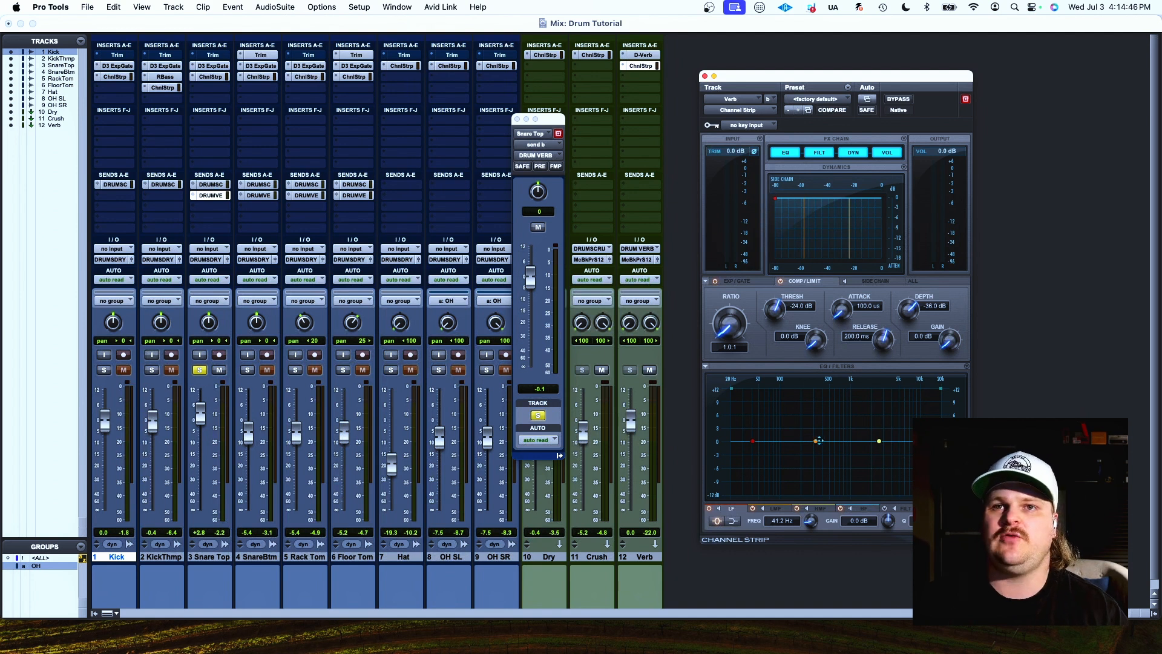
left_click_drag(816, 441, 839, 443)
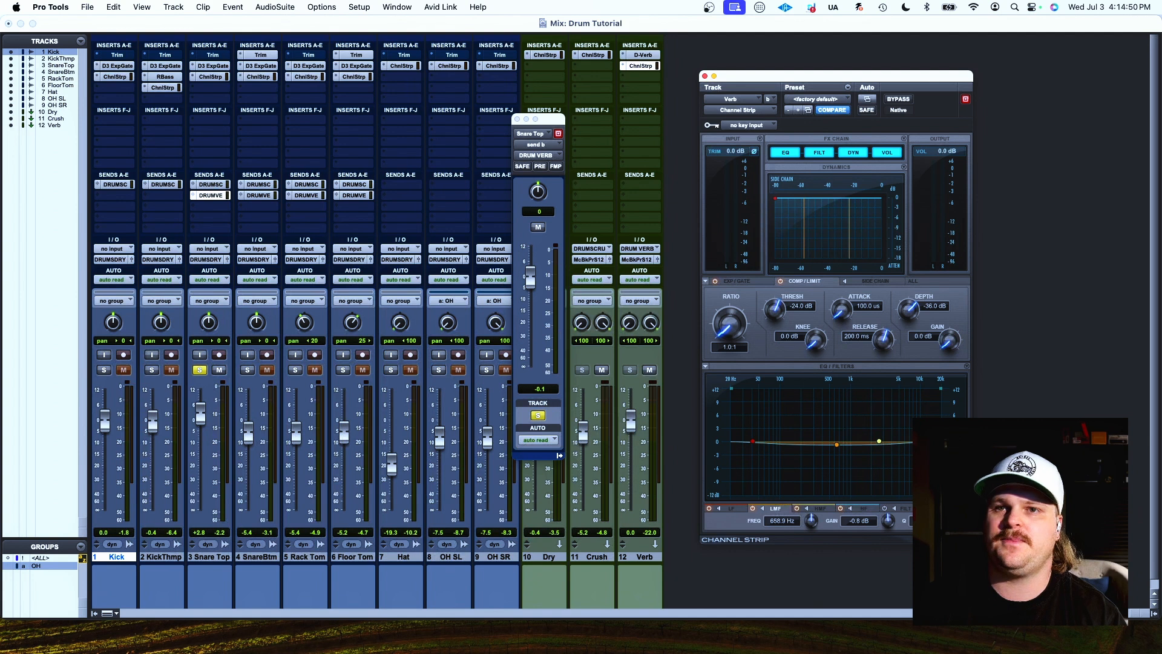
mouse_move(837, 445)
left_mouse_down()
mouse_move(822, 405)
mouse_move(832, 454)
left_mouse_up()
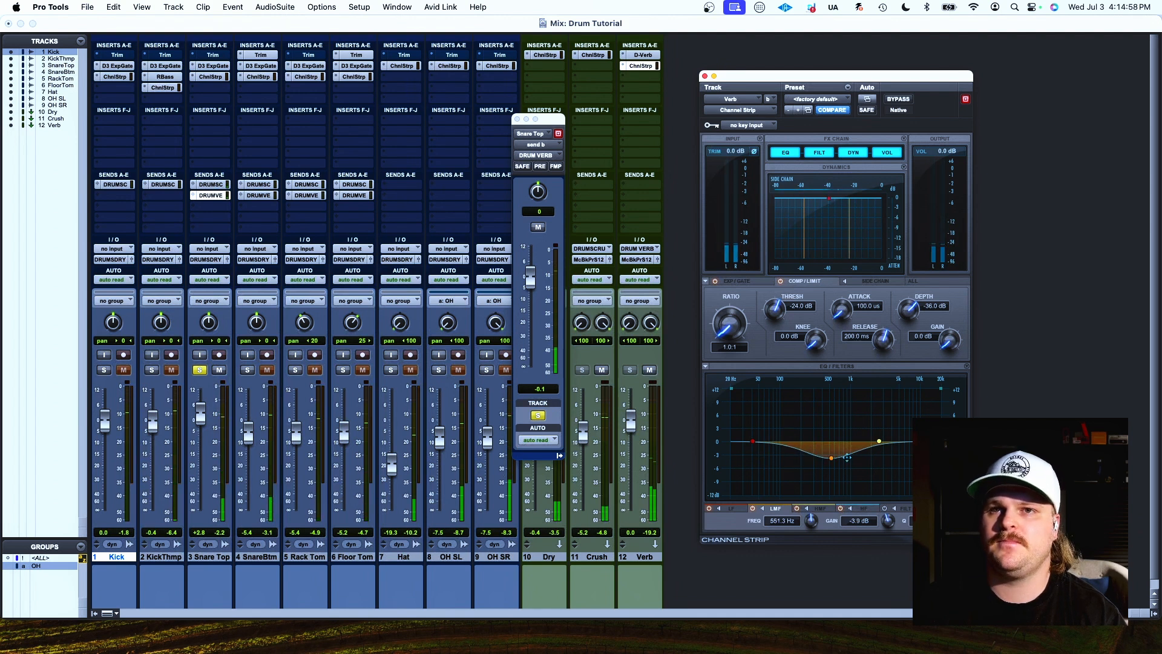
Step: Set Verb's HF band to -6.6 dB at 6.6 kHz and its HMF band to -0.1 dB at 2.8 kHz, and close the plug-in and send windows
left_click_drag(914, 441, 904, 436)
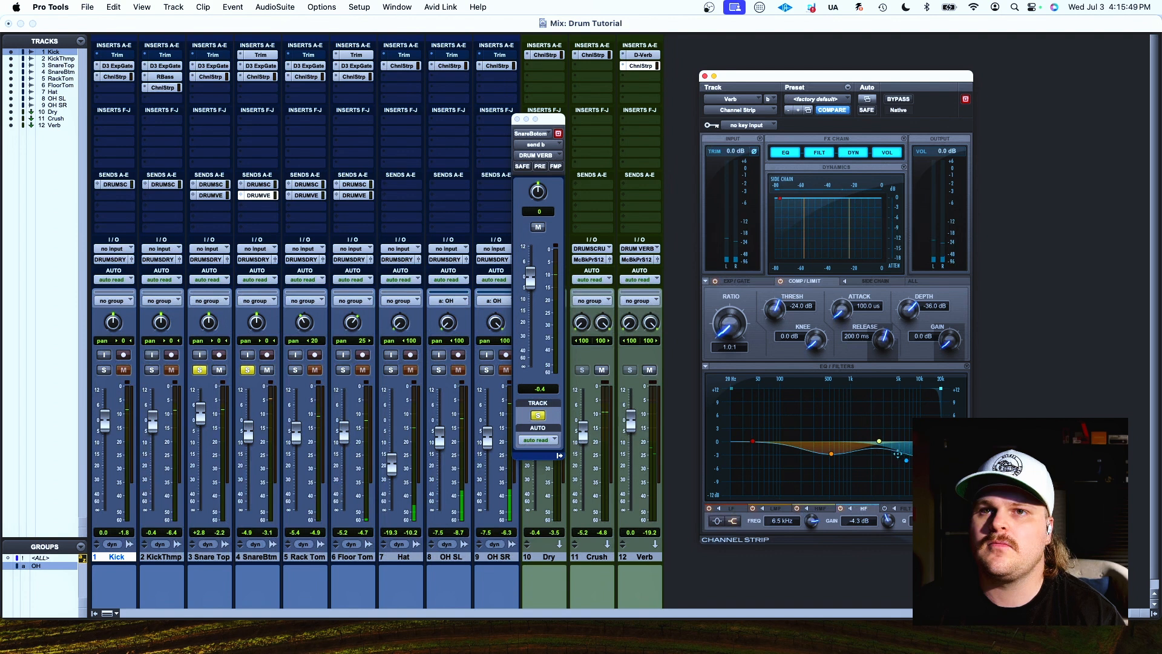
left_click_drag(898, 454, 907, 468)
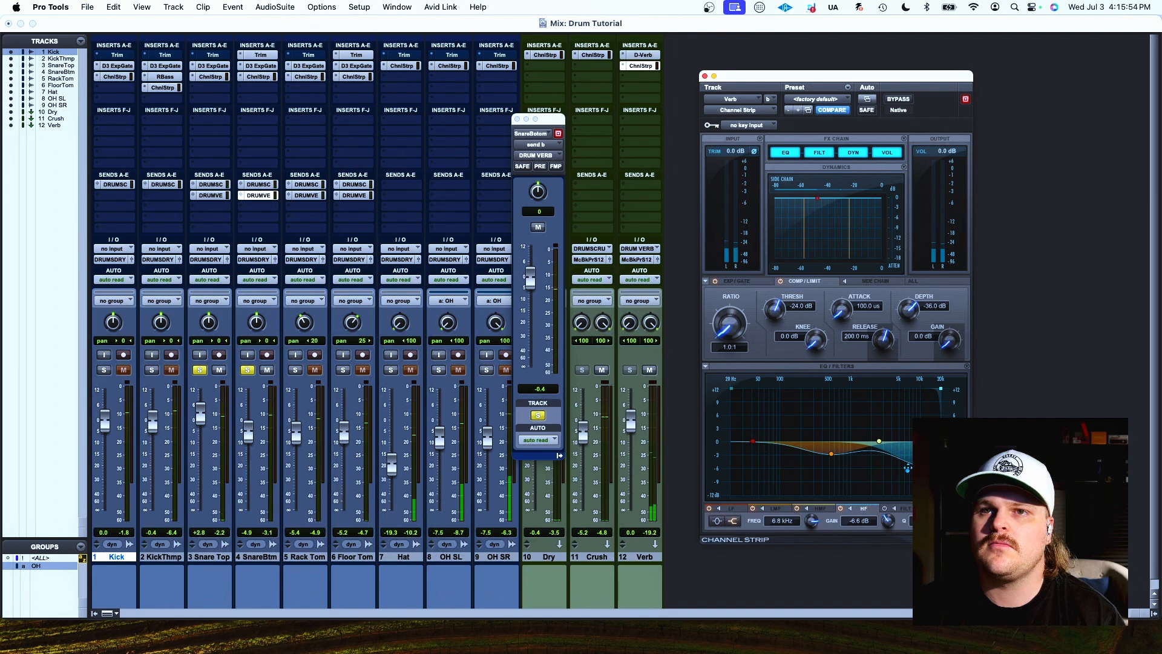
mouse_move(879, 441)
left_mouse_down()
mouse_move(904, 434)
mouse_move(883, 441)
left_mouse_up()
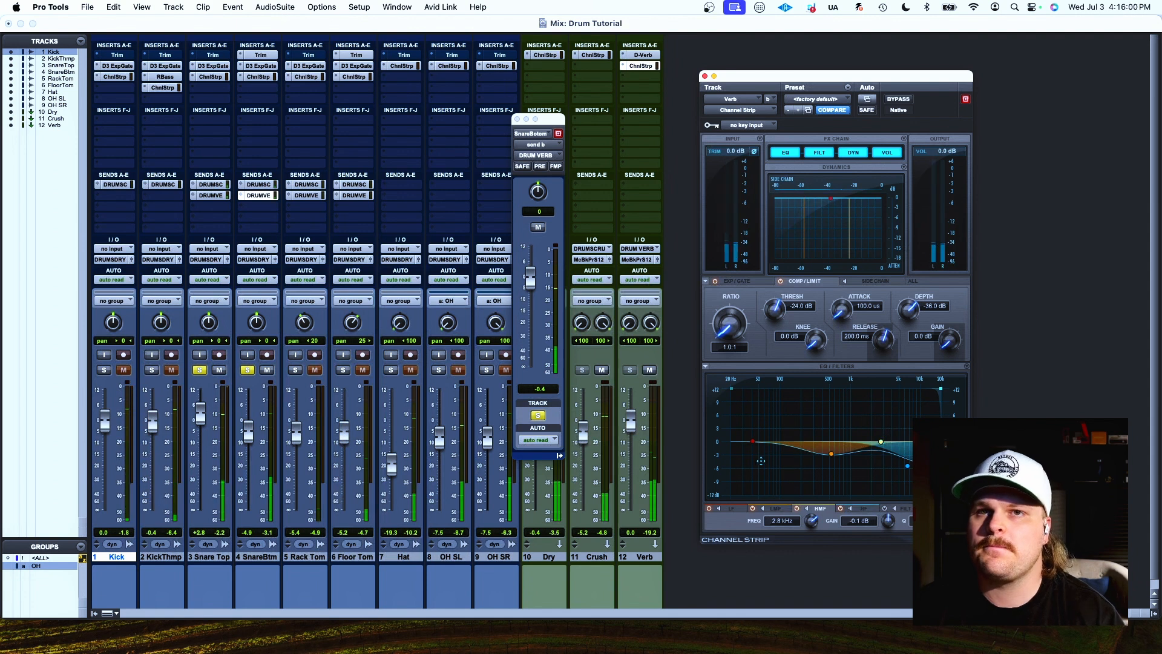
left_click(706, 77)
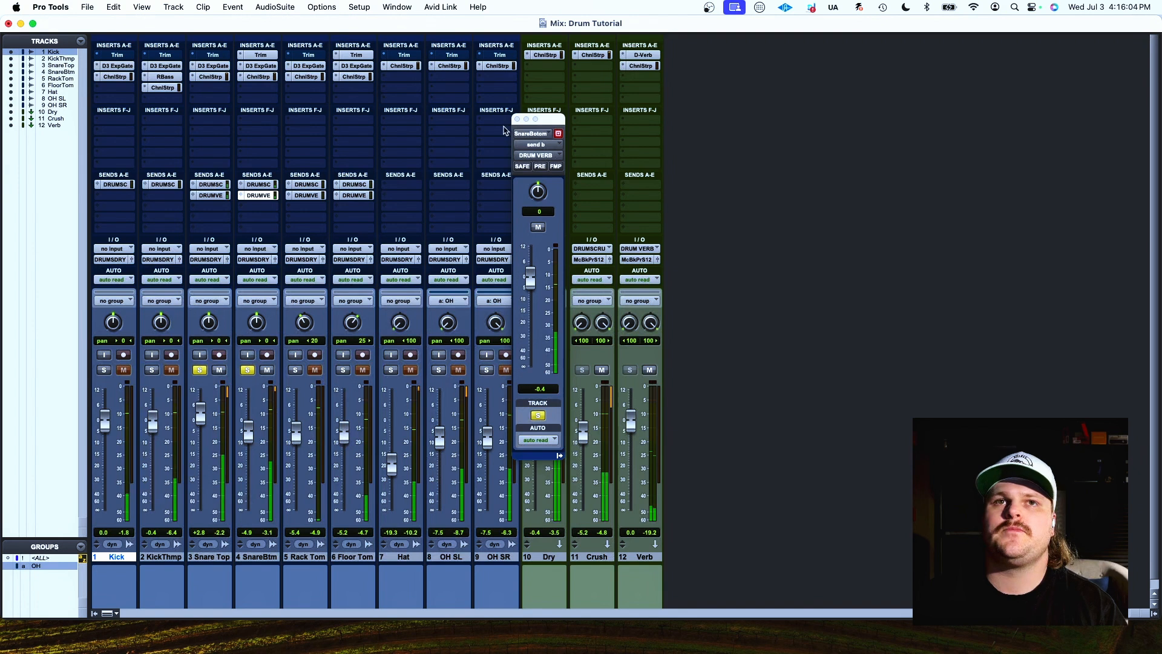
left_click(518, 120)
Step: Set the LP Filter of Verb's D-Verb to 13.17 kHz, close it, and unsolo both snare tracks
left_click(638, 56)
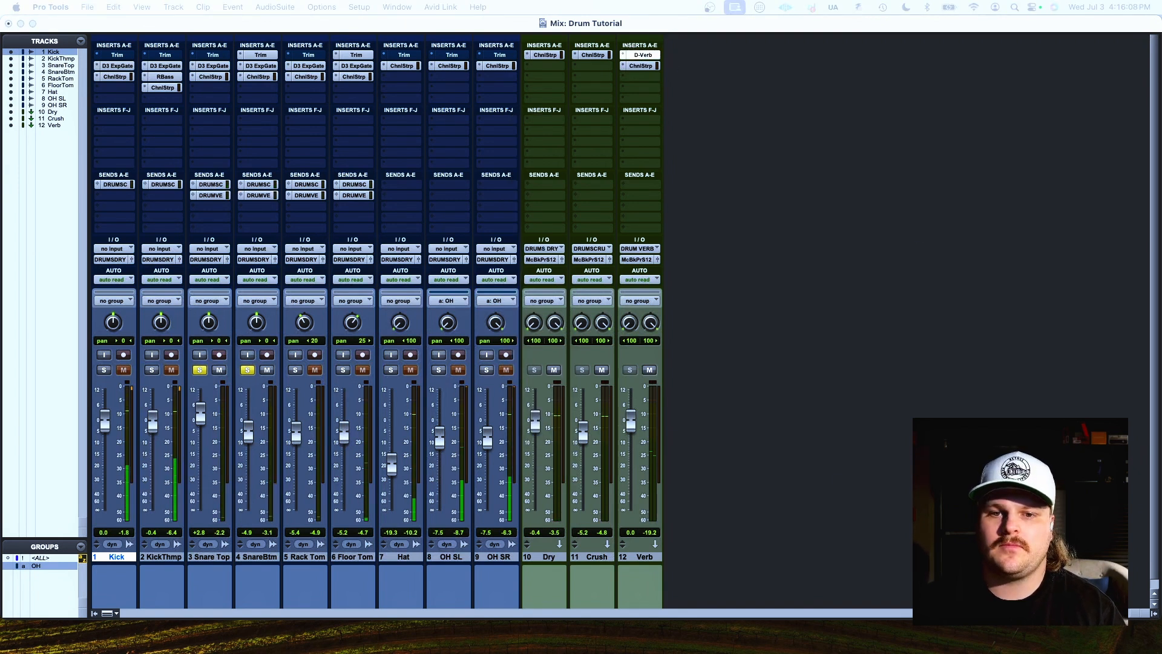
left_click_drag(958, 150, 952, 136)
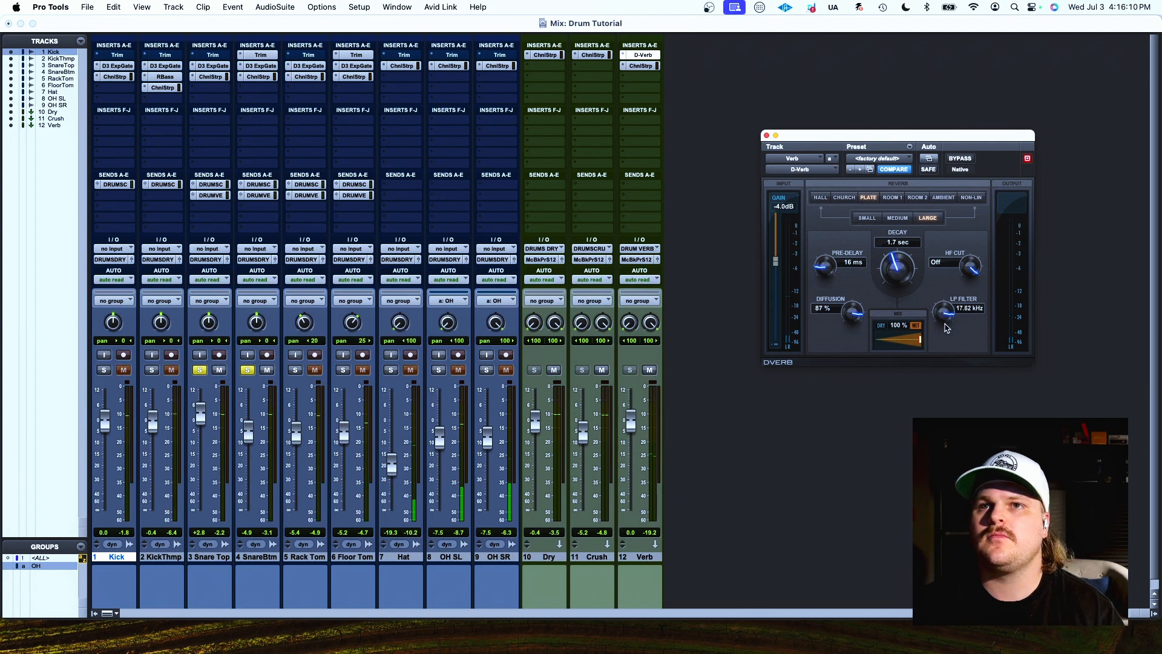
mouse_move(948, 328)
left_mouse_down()
mouse_move(945, 351)
mouse_move(945, 325)
left_mouse_up()
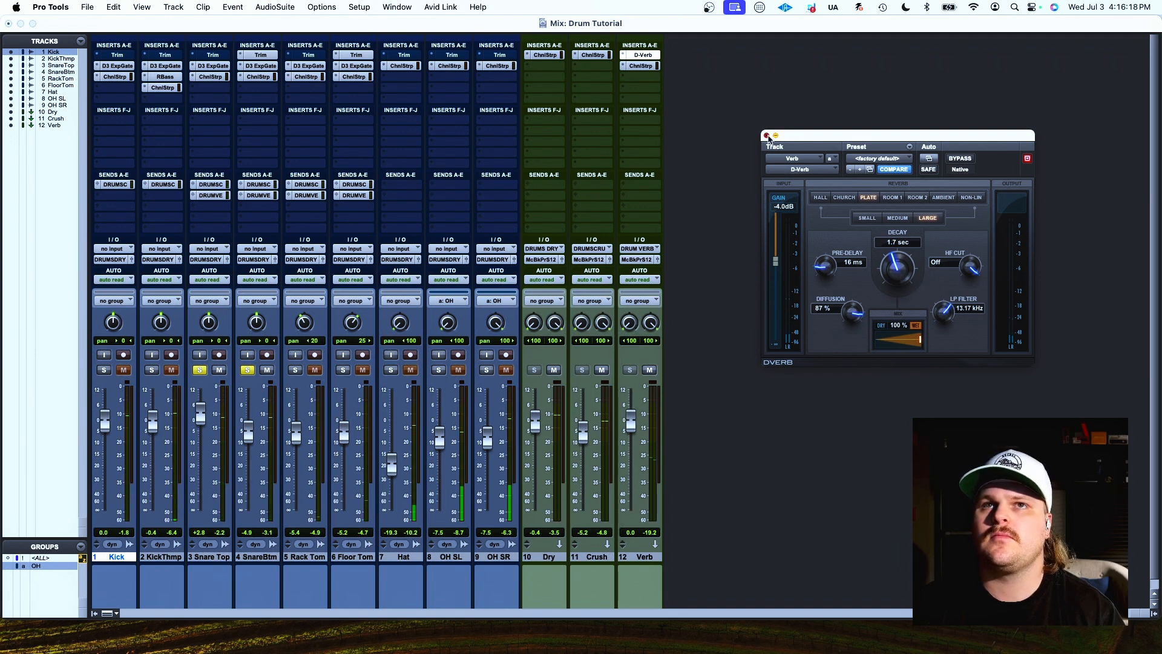
left_click(766, 136)
left_click(247, 370)
left_click(203, 368)
left_click(203, 369)
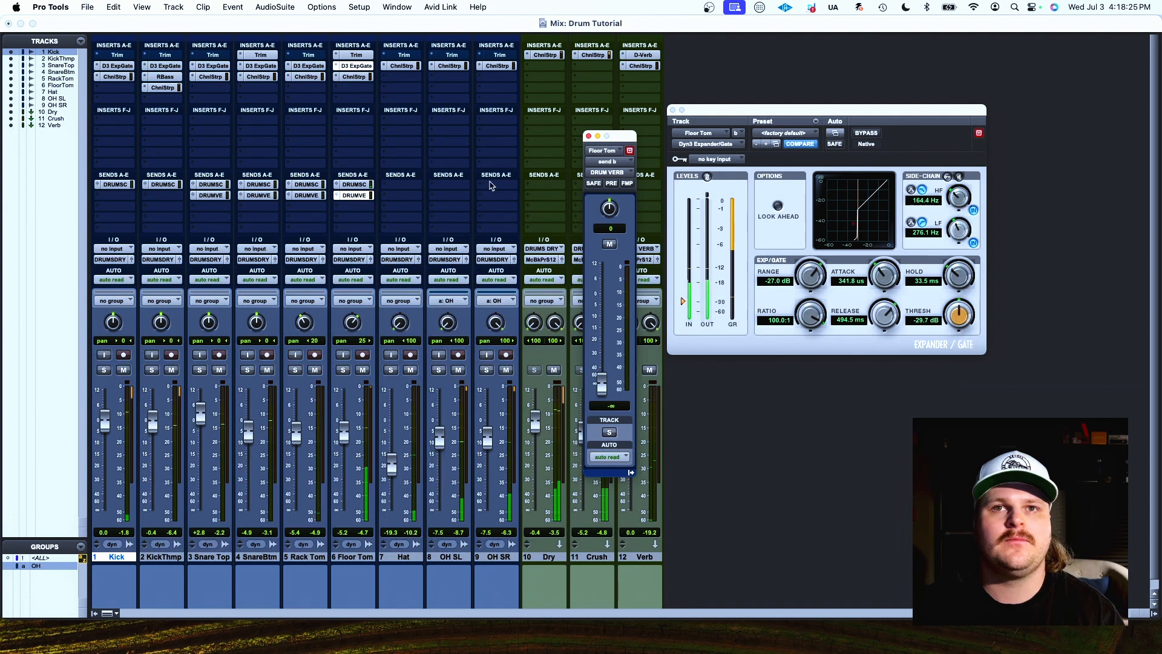
Step: Raise the DRUM VERB sends to -0.6 dB on Floor Tom and -0.4 dB on Rack Tom, and close the send and gate windows
left_click_drag(602, 384, 615, 299)
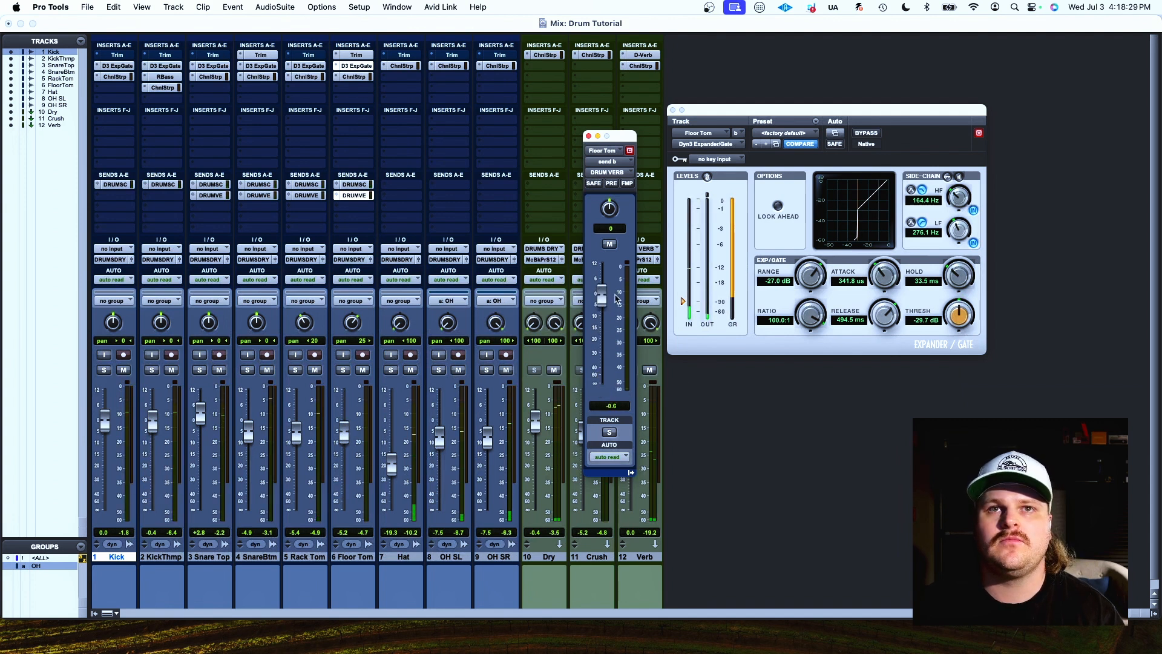
left_click(307, 195)
left_click_drag(602, 384, 605, 297)
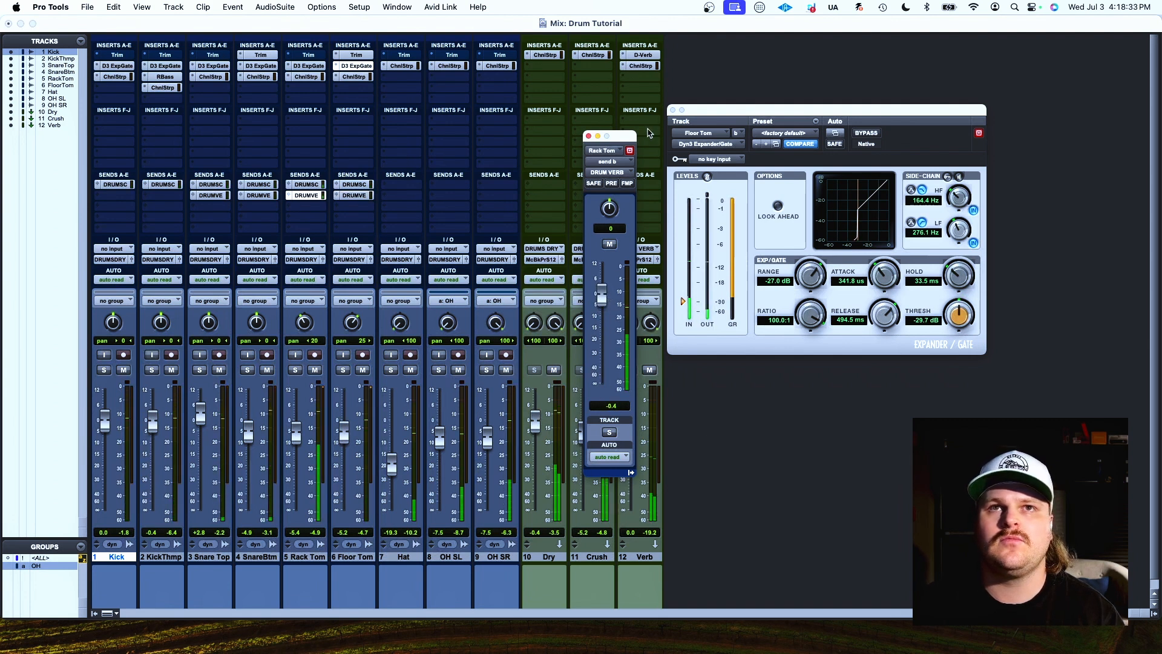
left_click(586, 135)
left_click(673, 109)
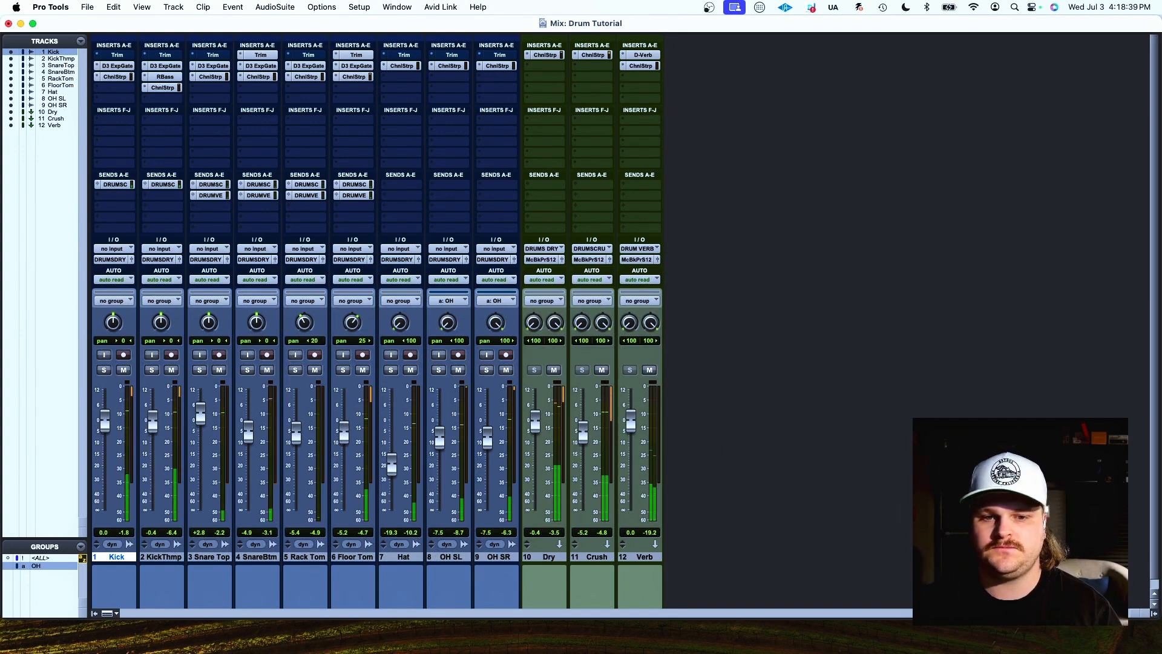
Step: Solo Kick during playback, set its Channel Strip's LMF band to -9.2 dB at 181.3 Hz, and unsolo it
key("space")
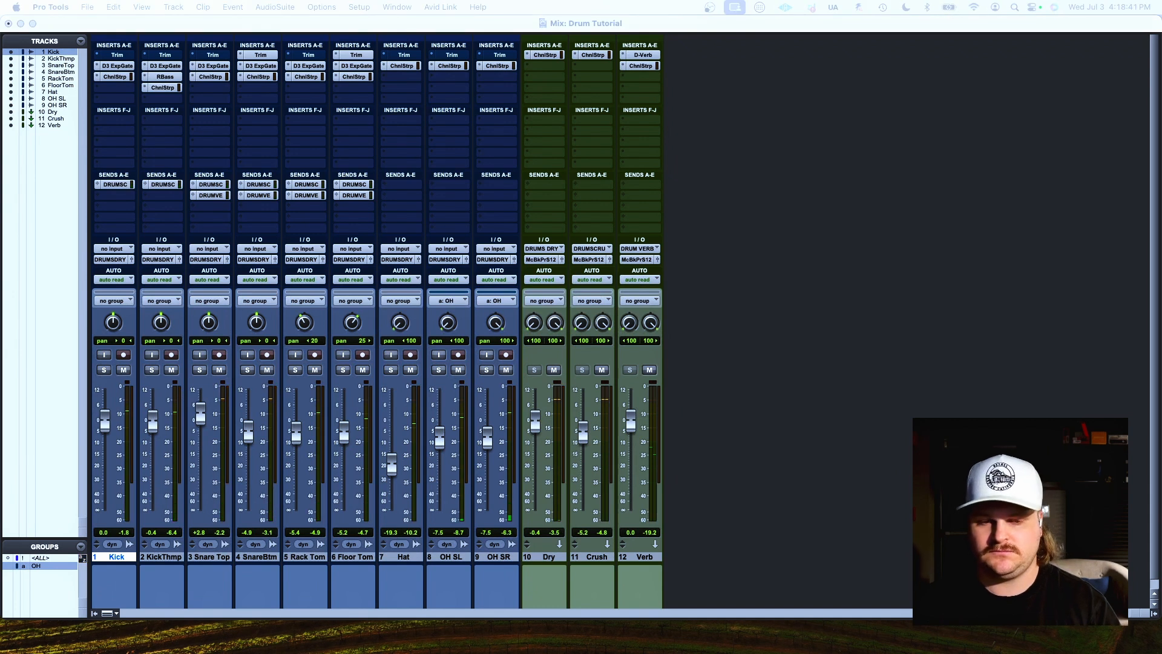
key("space")
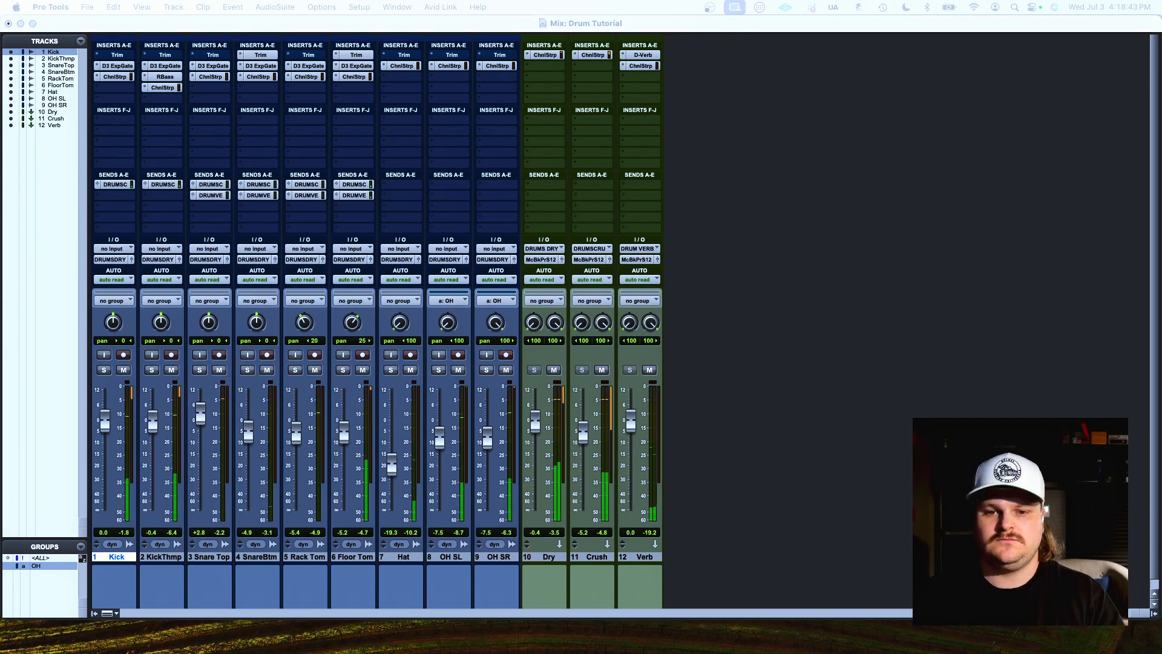
left_click(115, 76)
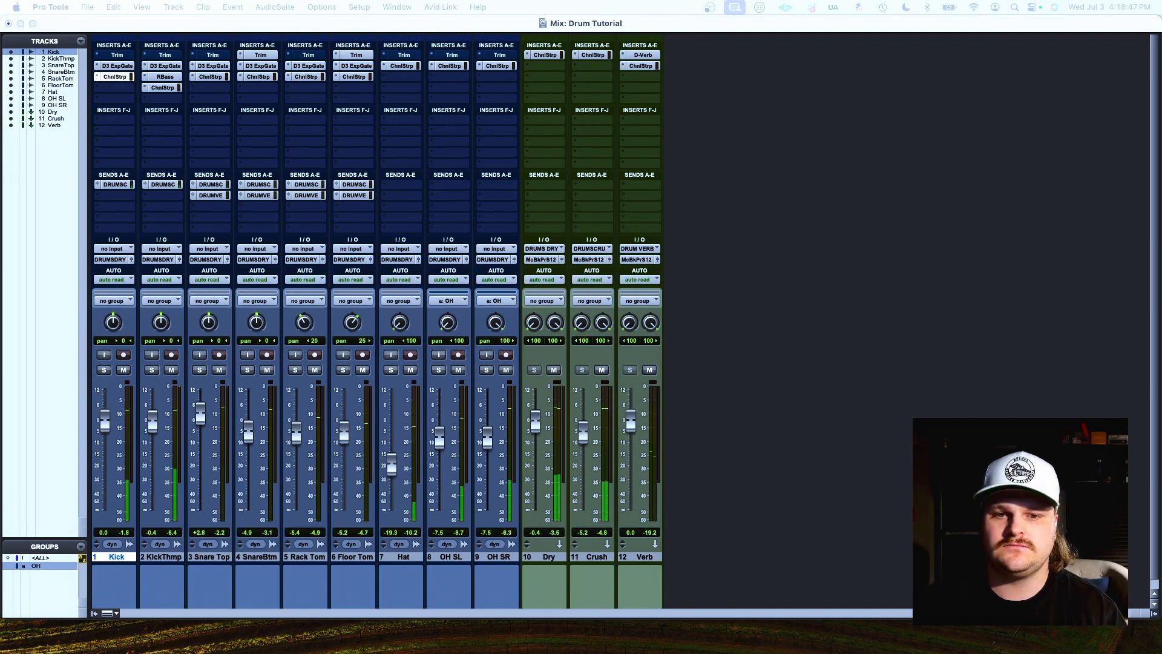
key("space")
left_click_drag(1161, 32, 784, 101)
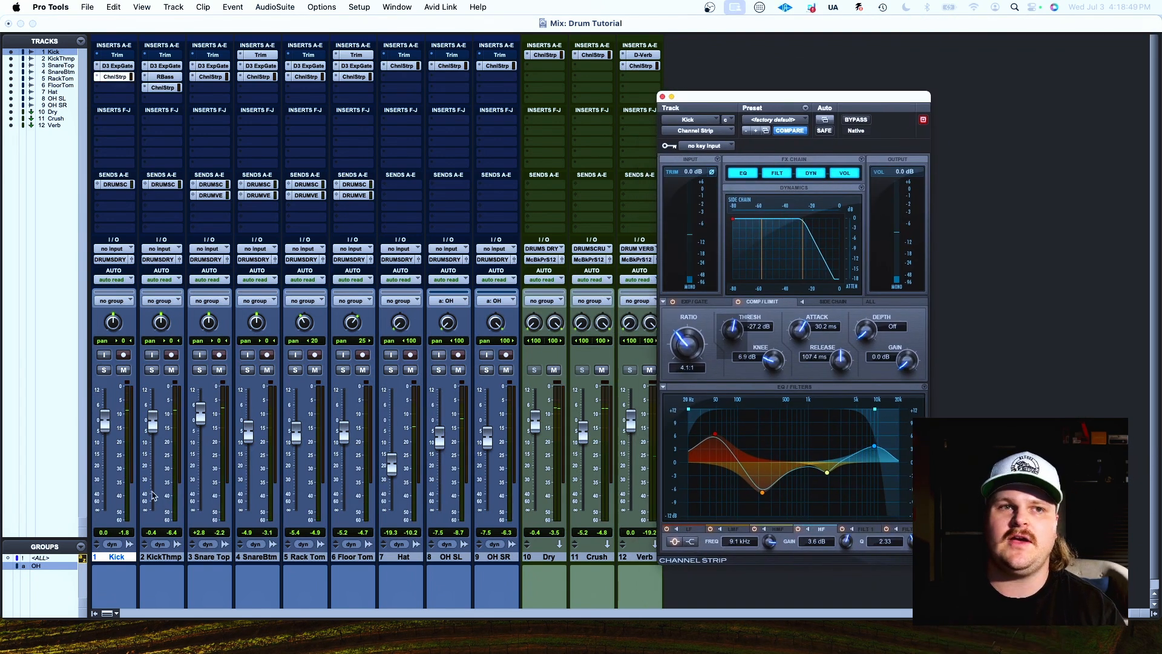
left_click(104, 370)
key("space")
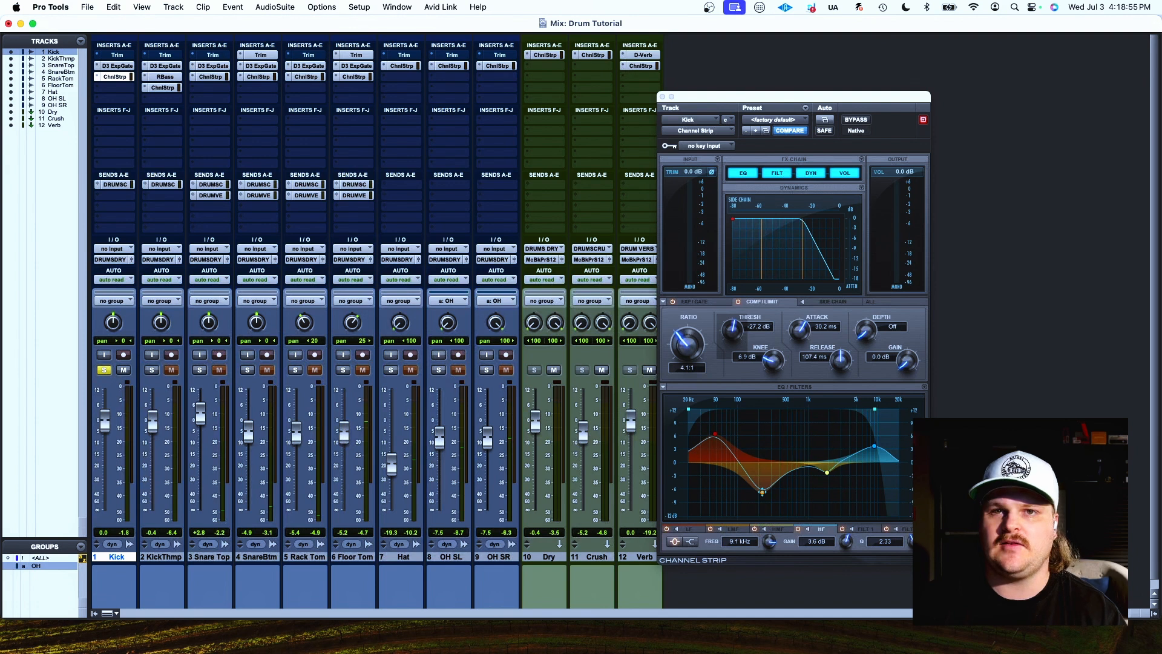
mouse_move(763, 491)
left_mouse_down()
mouse_move(747, 418)
mouse_move(755, 525)
mouse_move(757, 506)
left_mouse_up()
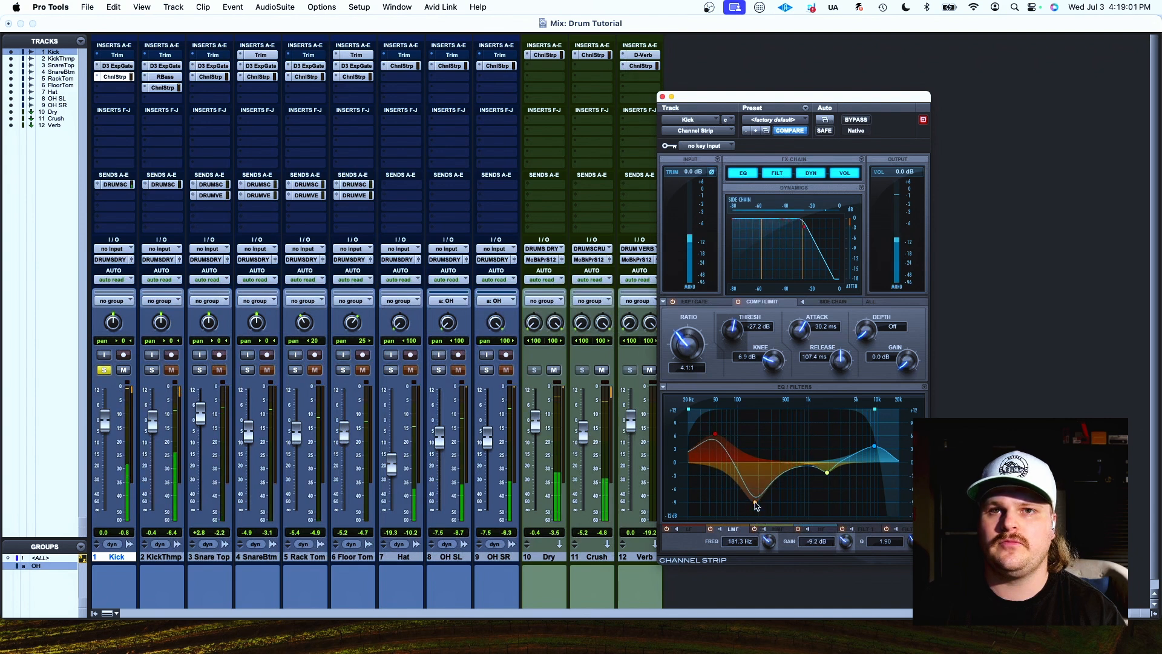
left_click(104, 370)
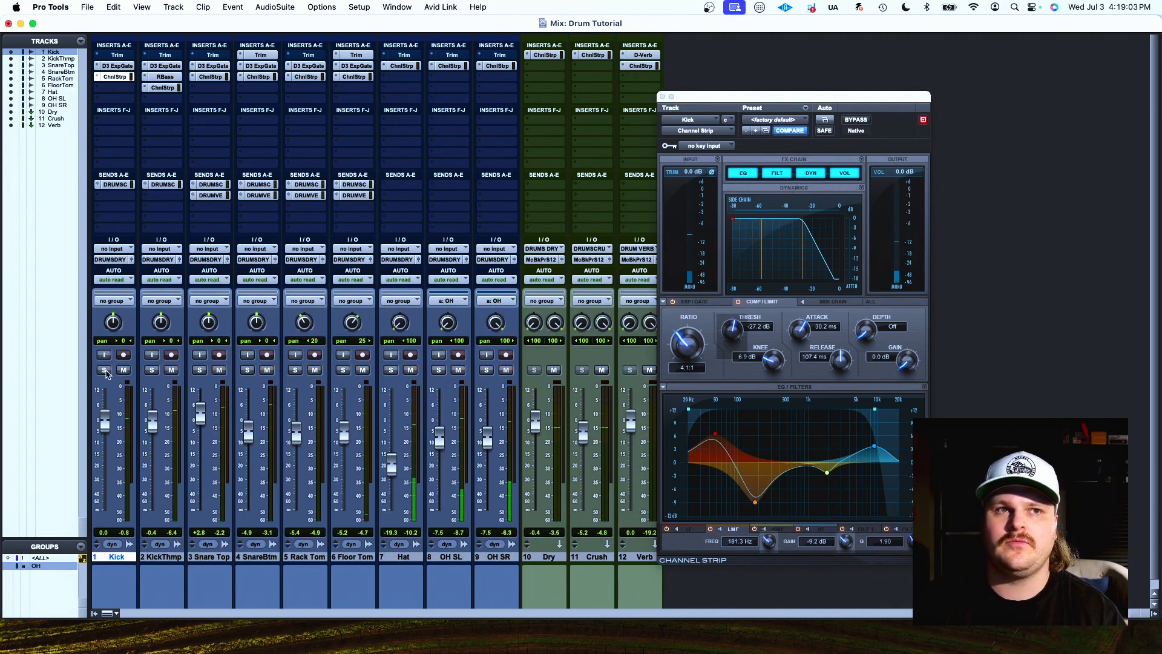
Step: Solo Kick Thump, set its Channel Strip's LMF band to -10.2 dB at 170.8 Hz, and clear the kick solos
left_click(151, 370)
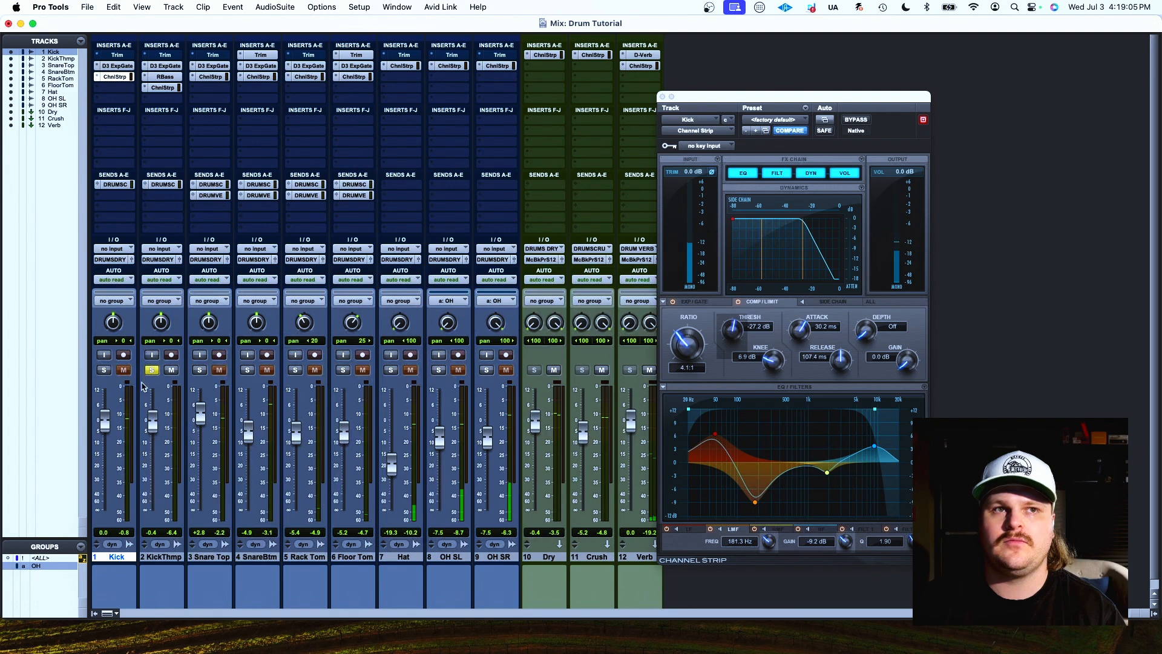
left_click(162, 87)
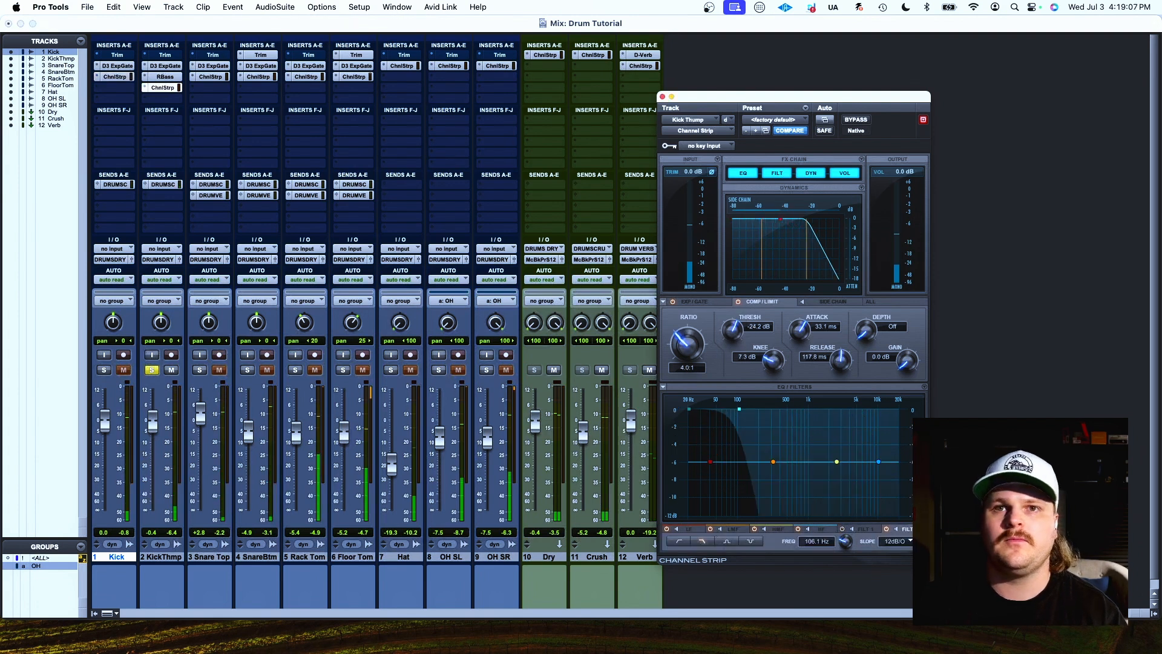
left_click_drag(773, 461, 798, 487)
left_click_drag(710, 461, 713, 446)
left_click_drag(795, 489, 750, 507)
left_click_drag(713, 446, 714, 460)
left_click_drag(751, 507, 753, 505)
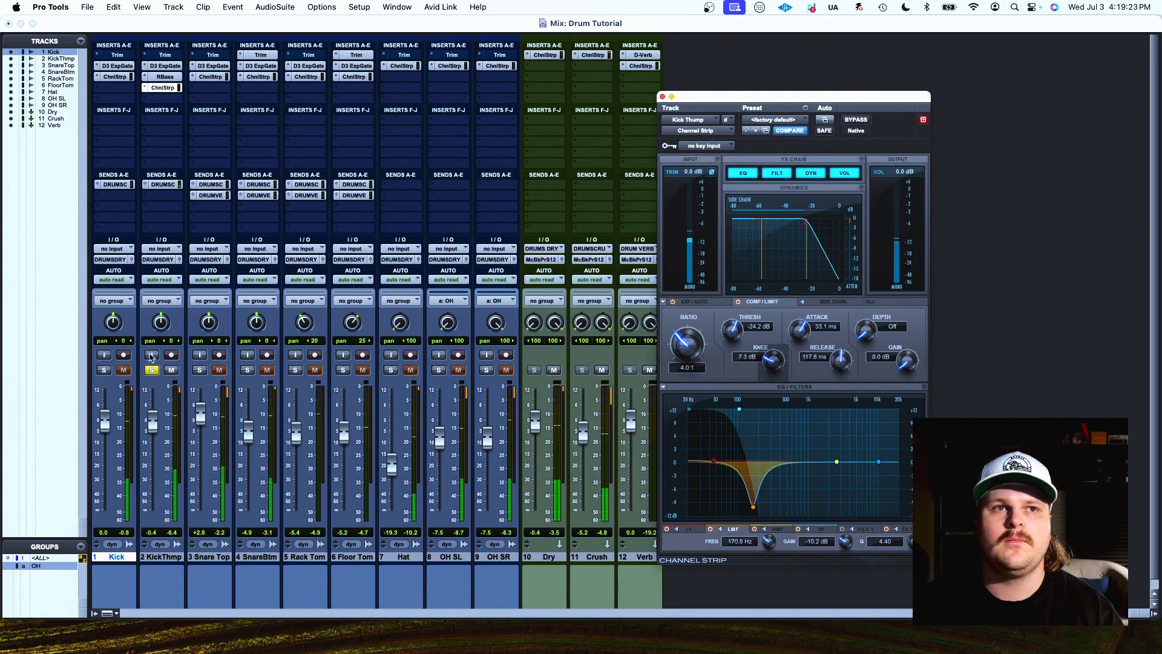
left_click(109, 370)
left_click(105, 372)
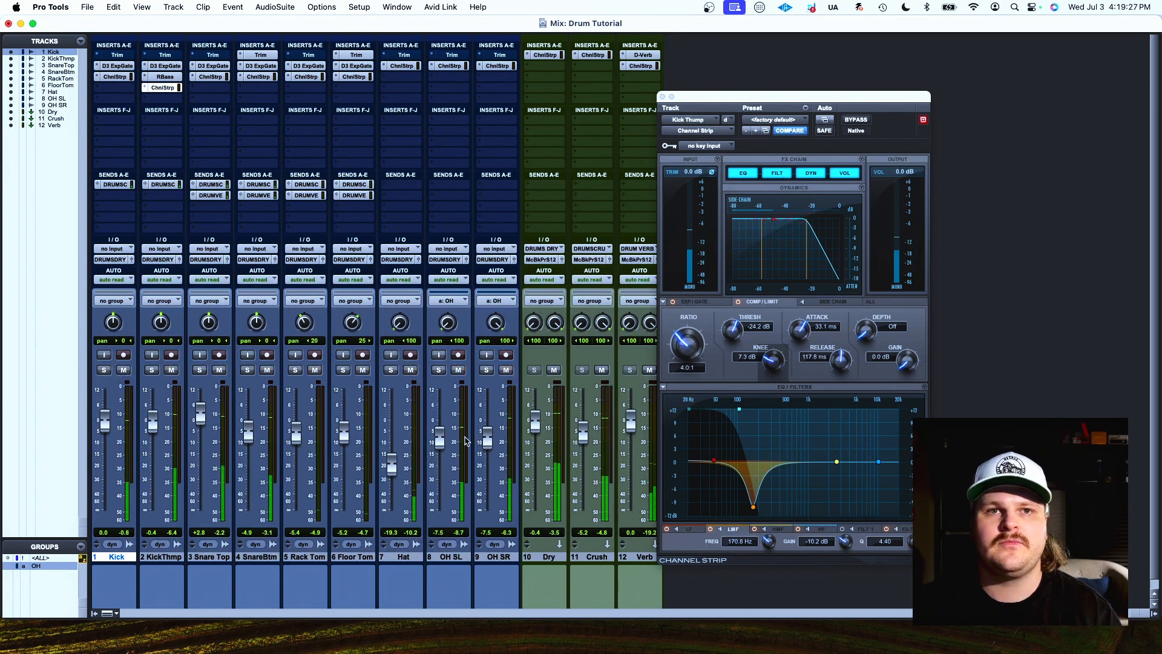
Step: Lower the grouped OH SL and OH SR faders to -8.1 dB and close the Channel Strip window
left_click_drag(388, 471, 388, 470)
left_click_drag(442, 437, 441, 443)
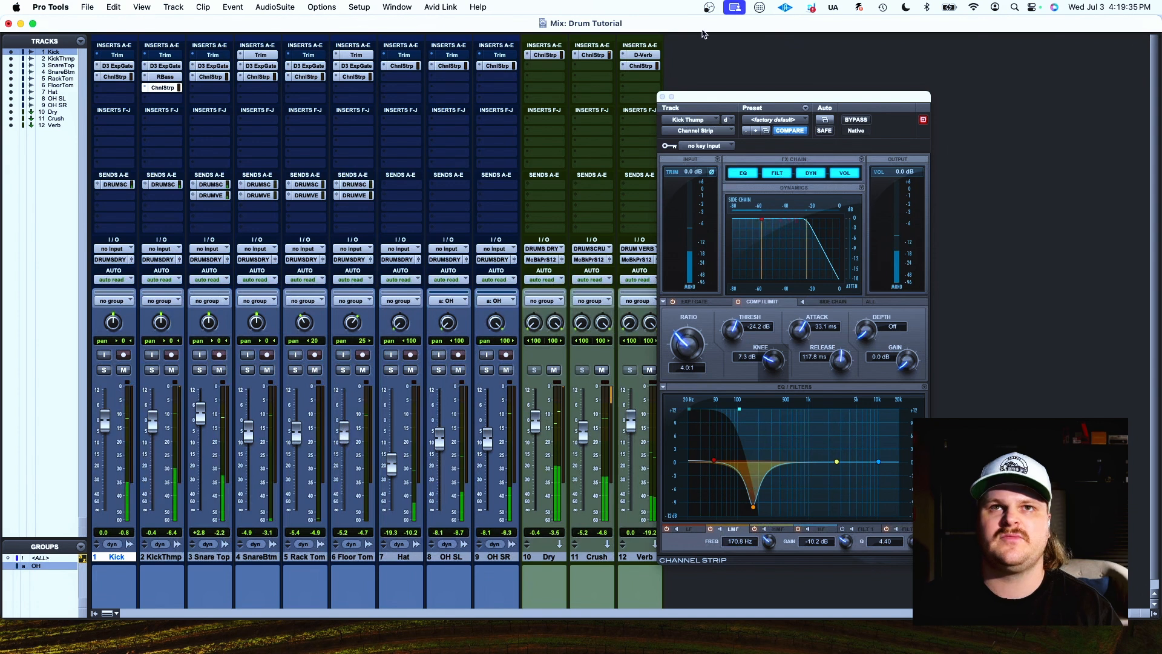
left_click(663, 97)
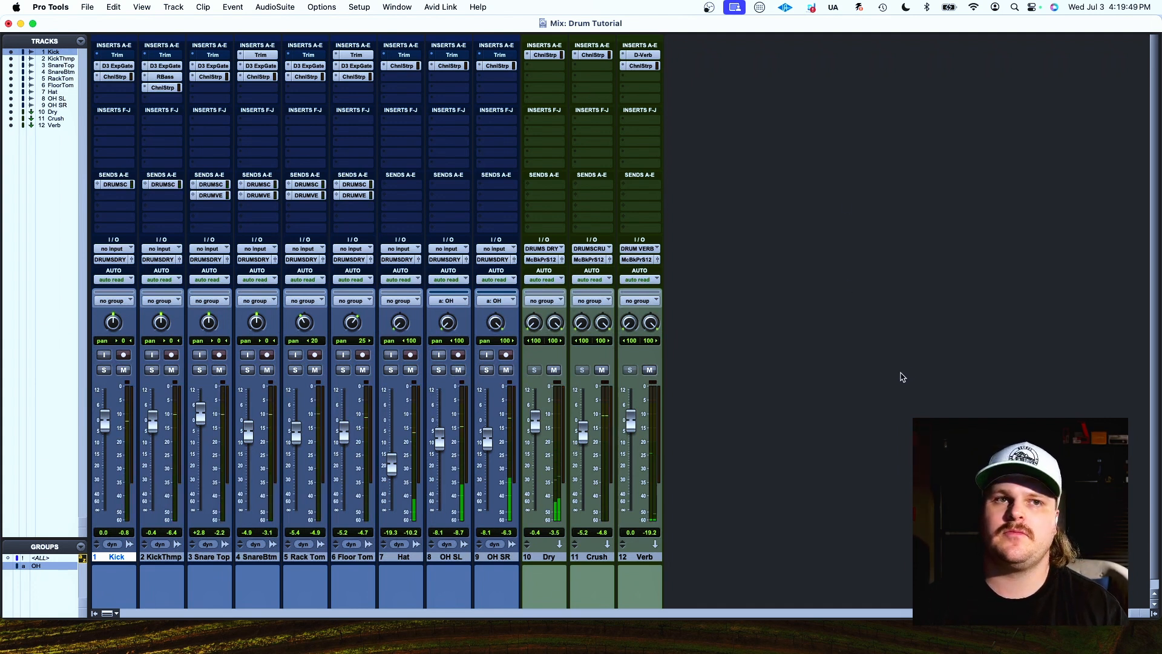
Step: Rebalance the snare faders, setting Snare Top to +3.1 dB and Snare Bottom to -7.0 dB
left_click_drag(248, 437, 248, 440)
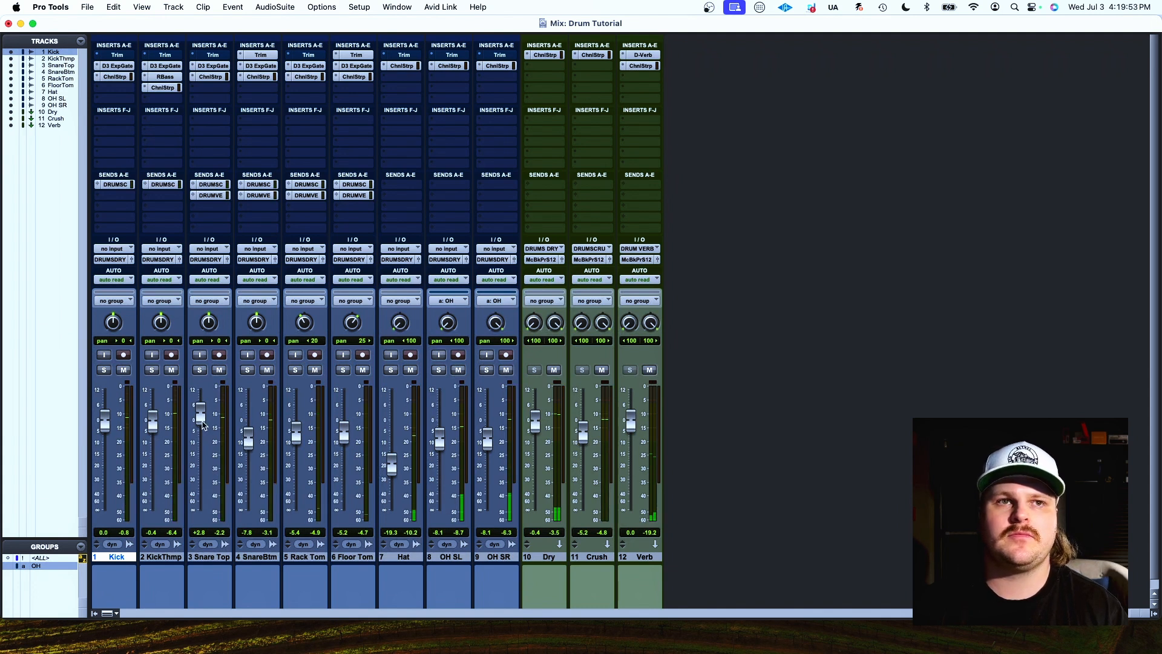
left_click_drag(204, 418, 251, 445)
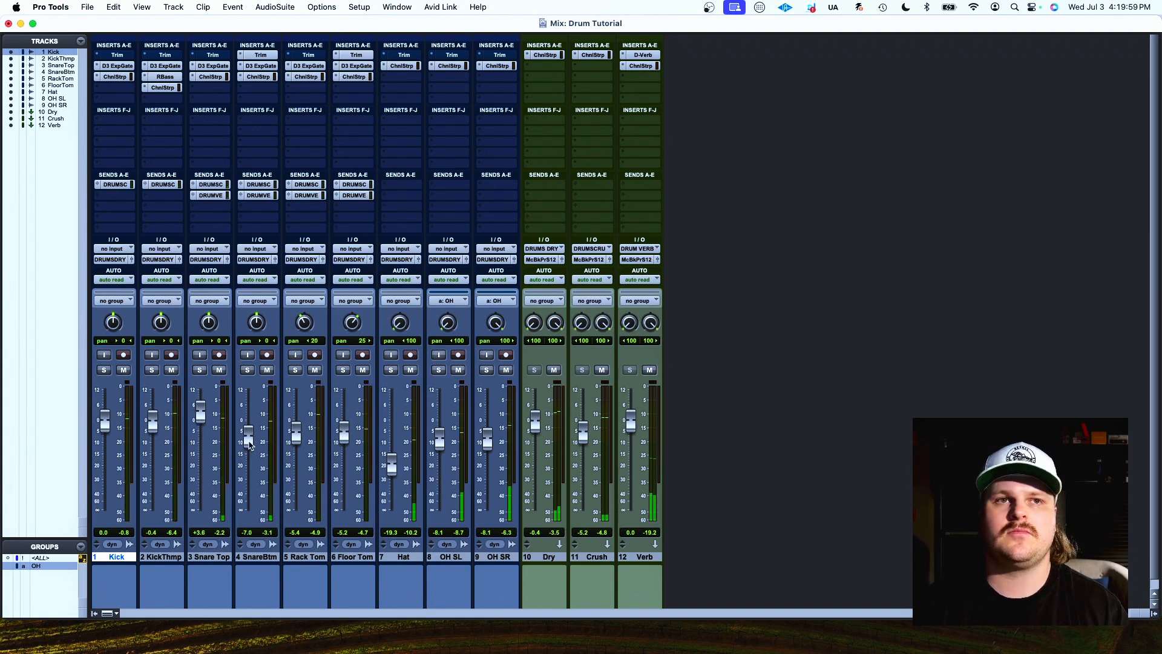
left_click_drag(202, 416, 202, 418)
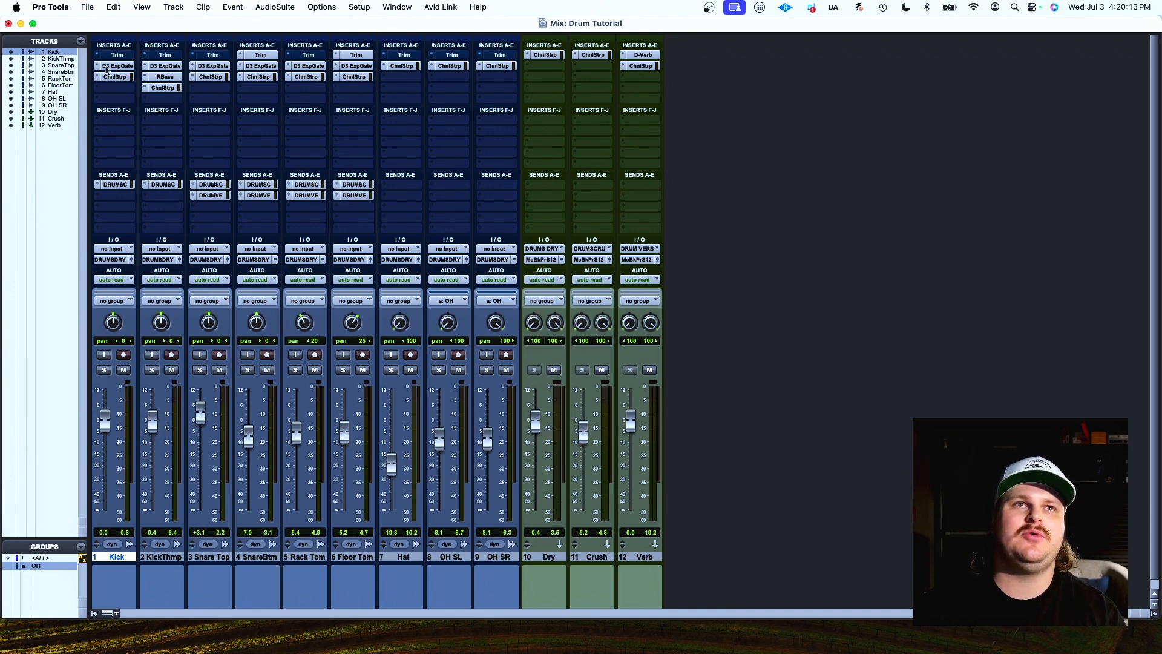
Step: Select all nine drum tracks from Kick through OH SR
right_click(509, 556)
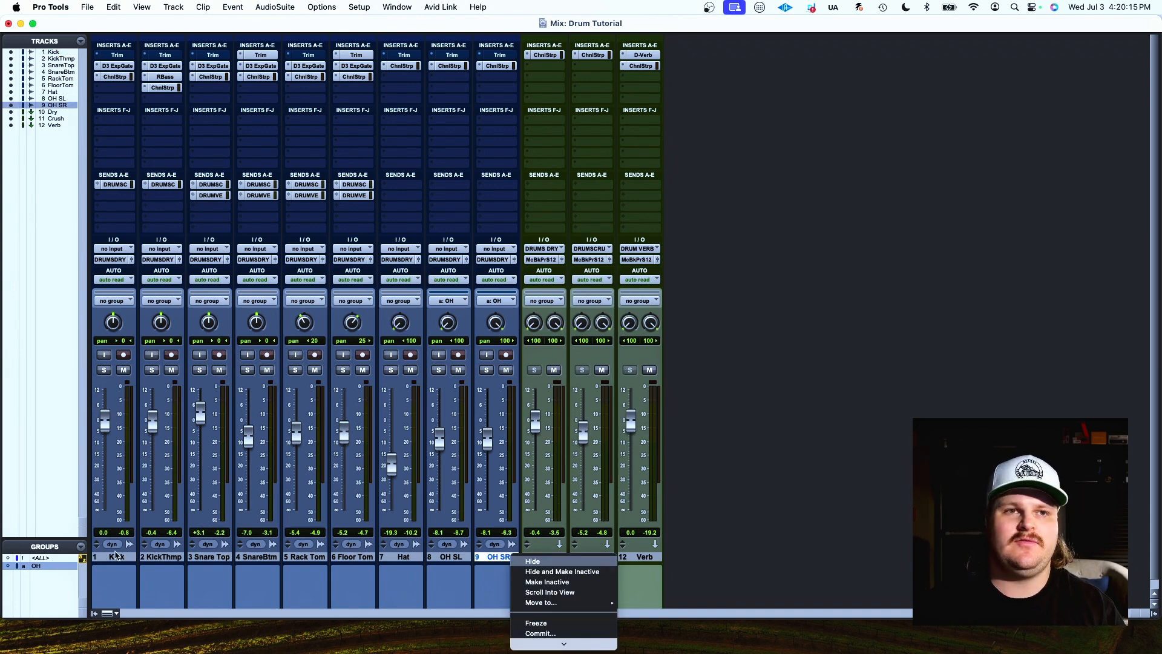
left_click(123, 565)
left_click(123, 559, "shift")
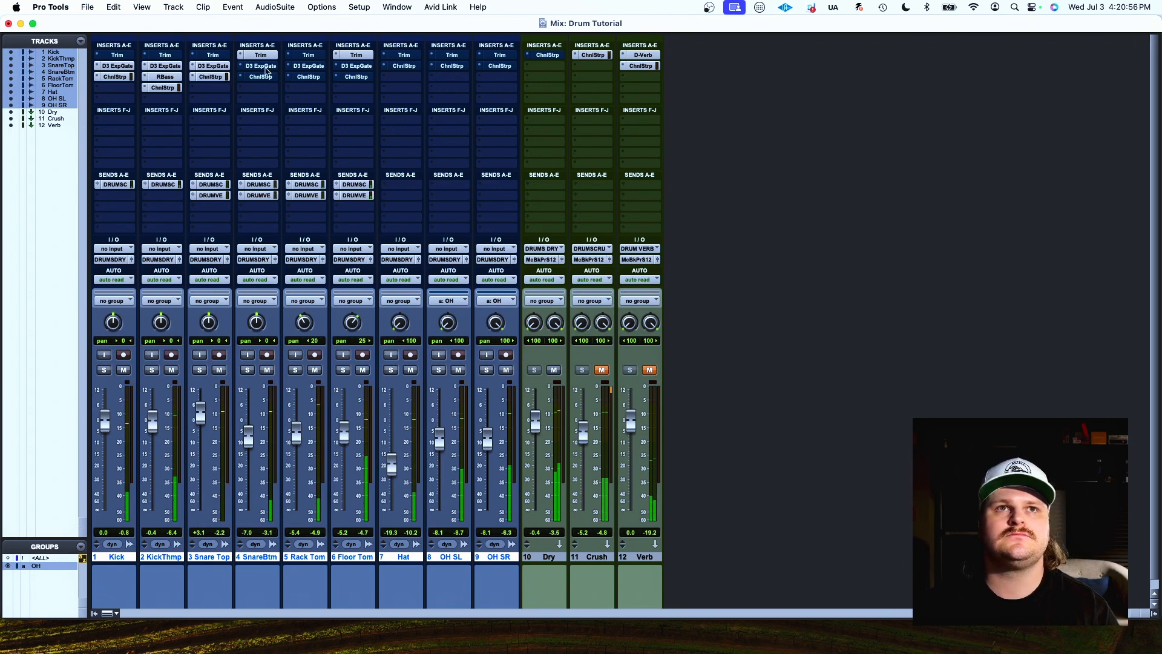
Step: Re-enable the bypassed expander/gate and Channel Strip inserts on Snare Bottom, Rack Tom and Floor Tom during playback
left_click(261, 78, "super")
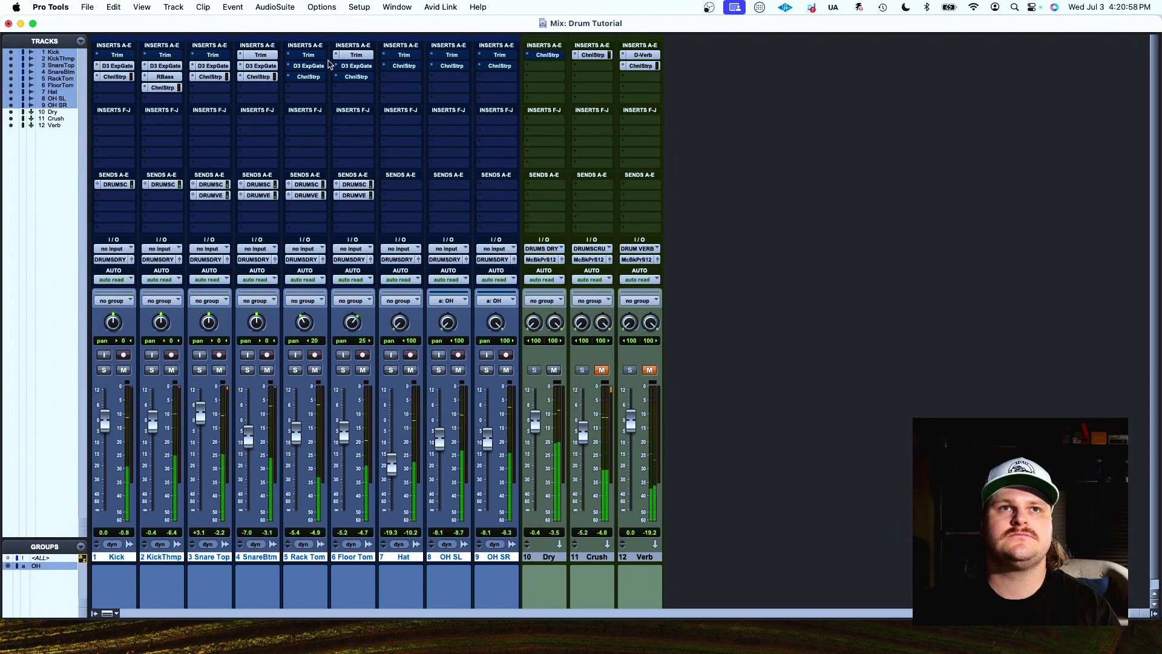
left_click(316, 66, "super")
left_click(317, 77, "super")
left_click(356, 66, "super")
left_click(356, 77, "super")
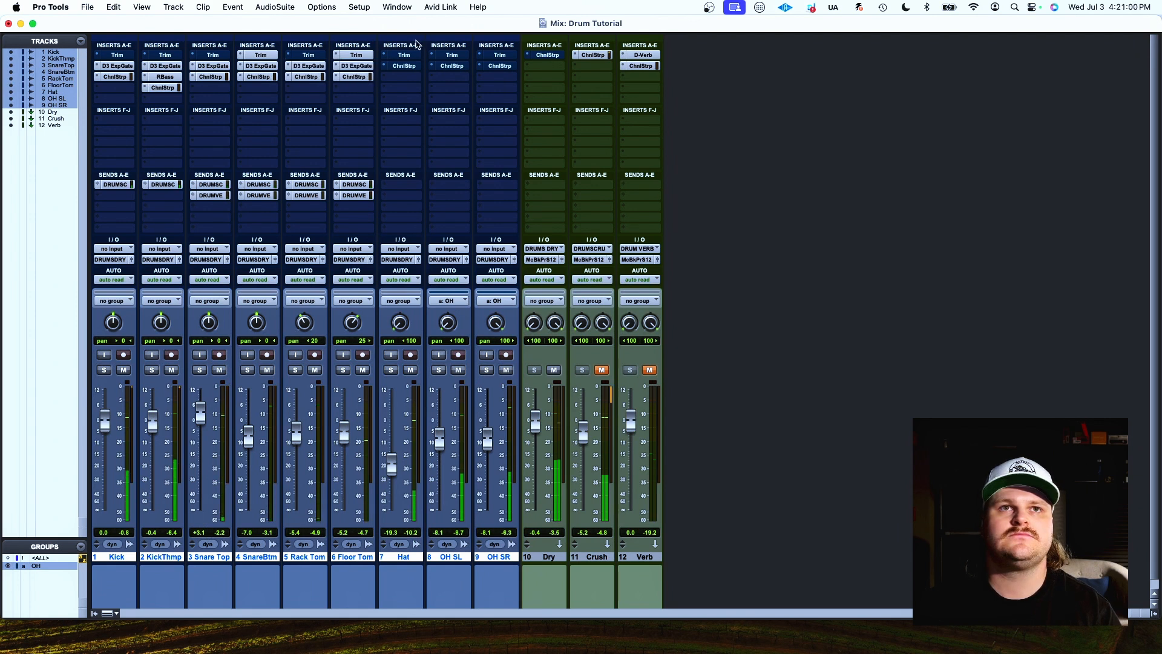
Step: Re-enable the Channel Strips on Hat, OH SL, OH SR and Dry, and unmute the Crush and Verb buses
left_click(445, 66, "super")
left_click(493, 67, "super")
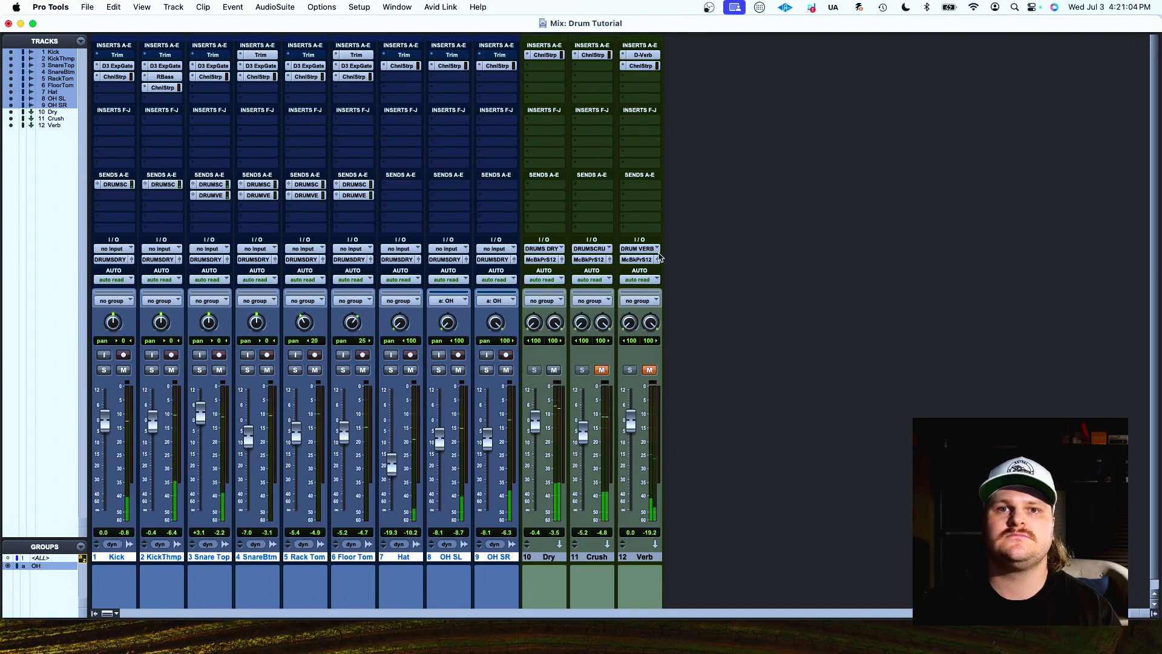
left_click(650, 370)
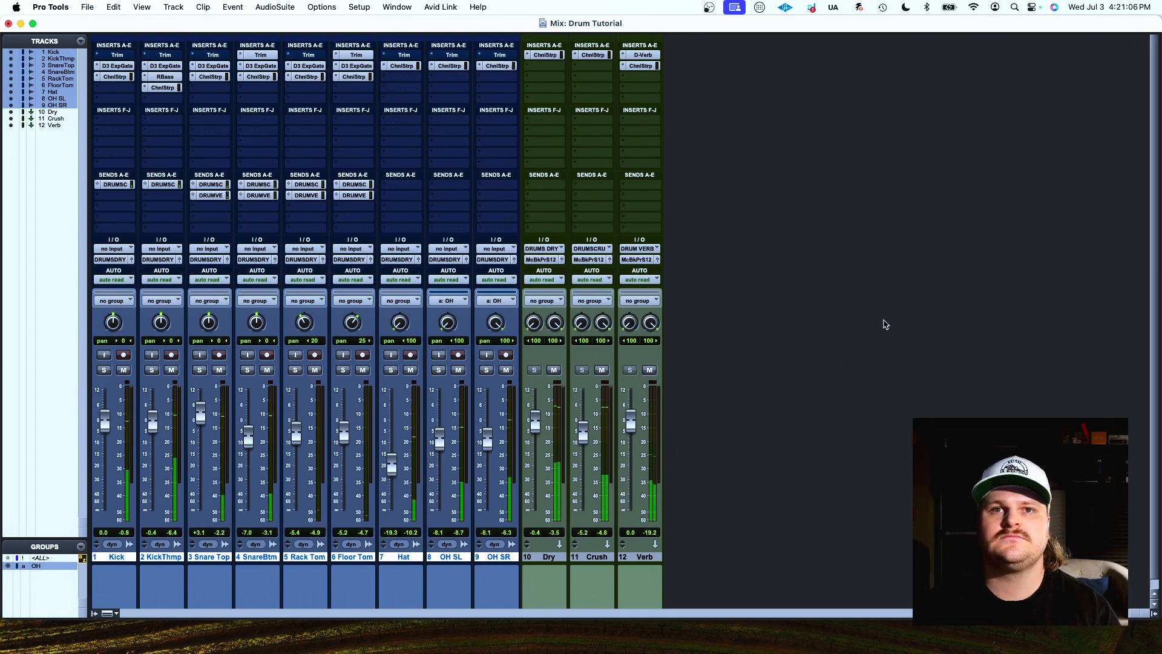